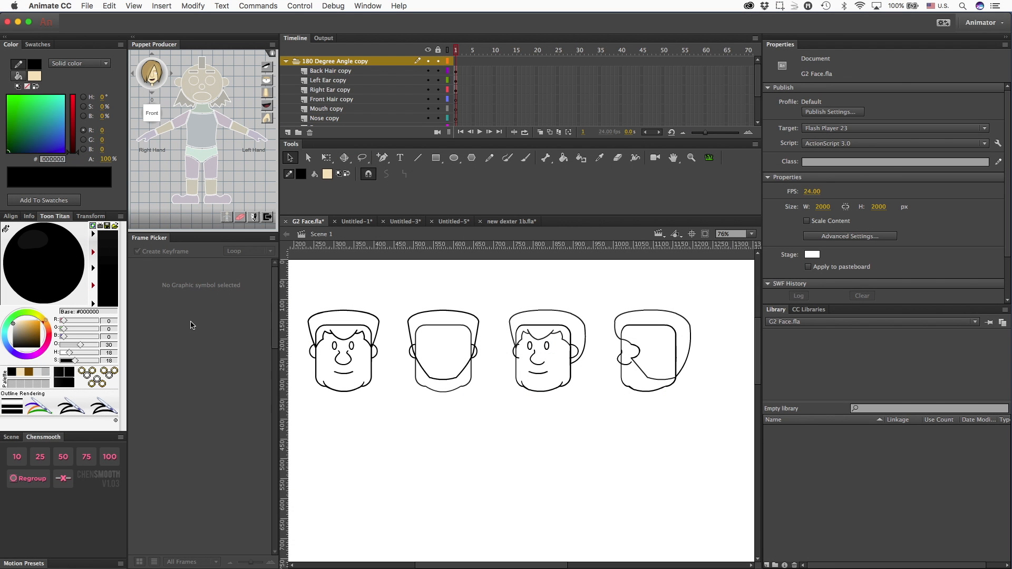
{"action": "left_click_drag", "start_coordinate": [496, 296], "coordinate": [598, 409]}
{"action": "left_click_drag", "start_coordinate": [609, 287], "coordinate": [710, 426]}
{"action": "left_click", "coordinate": [601, 431]}
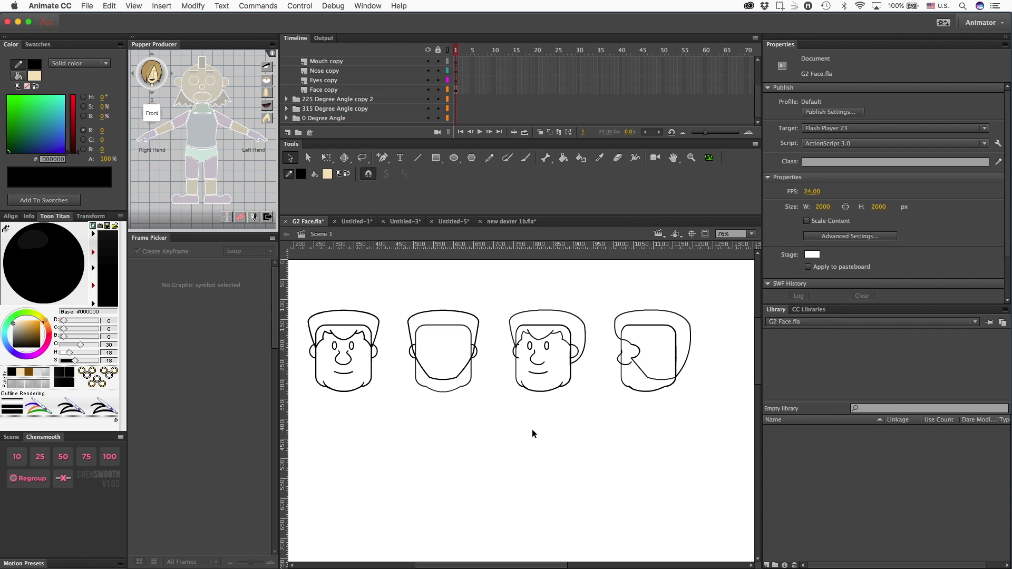
{"action": "left_click_drag", "start_coordinate": [570, 444], "coordinate": [581, 454]}
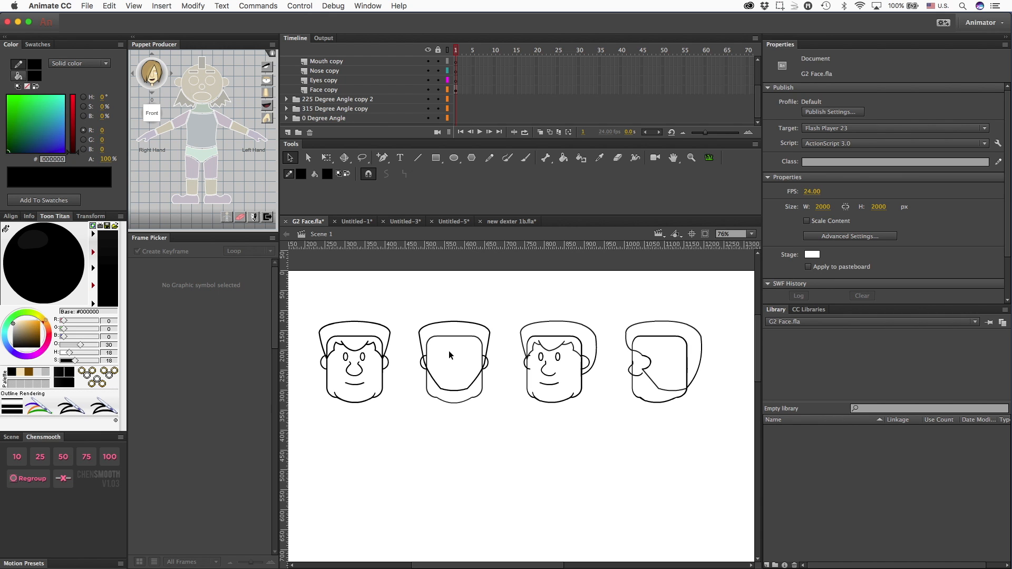
- Duplicate the 180 Degree Angle copy layer folder and rename the duplicate as 270 Degree Angle copy 2
{"action": "scroll", "coordinate": [338, 90], "scroll_direction": "up", "scroll_amount": 5}
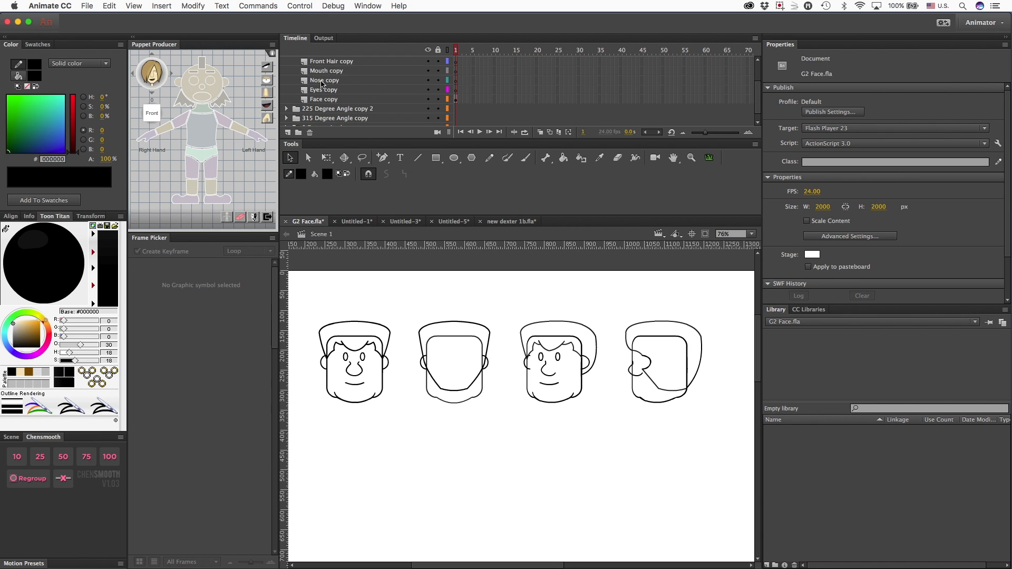
{"action": "left_click", "coordinate": [314, 63]}
{"action": "right_click", "coordinate": [314, 62]}
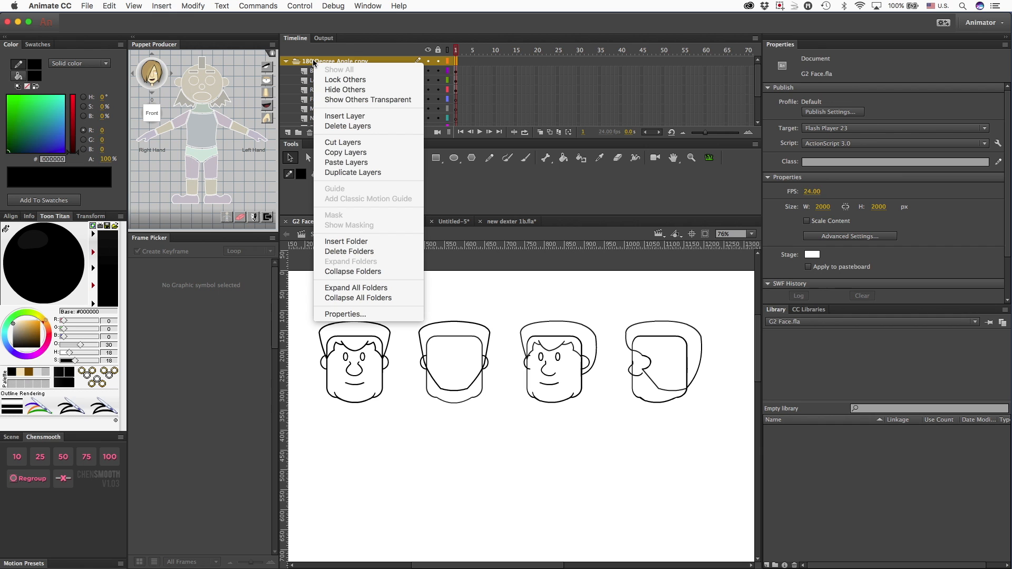
{"action": "left_click", "coordinate": [367, 173]}
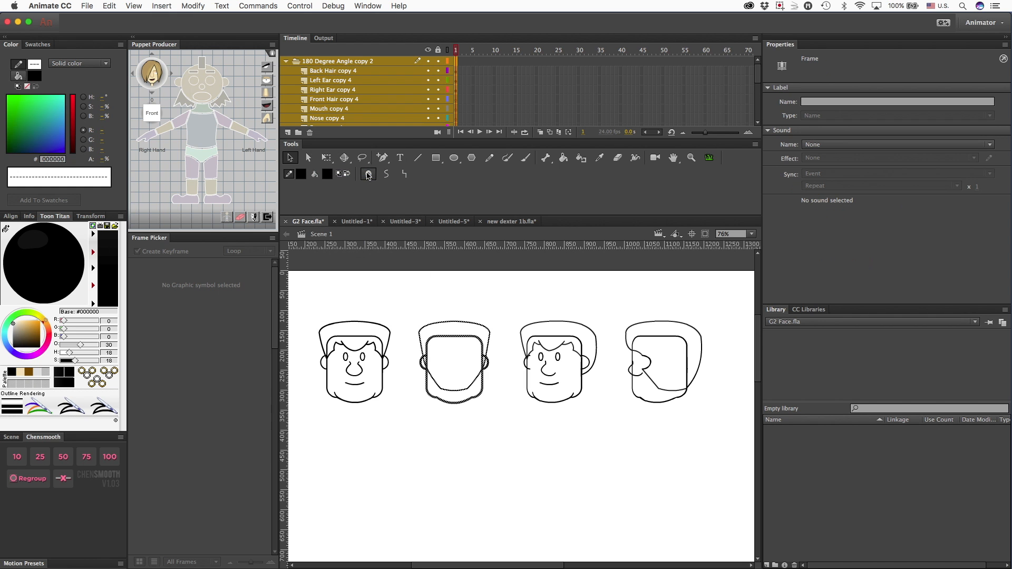
{"action": "double_click", "coordinate": [310, 62]}
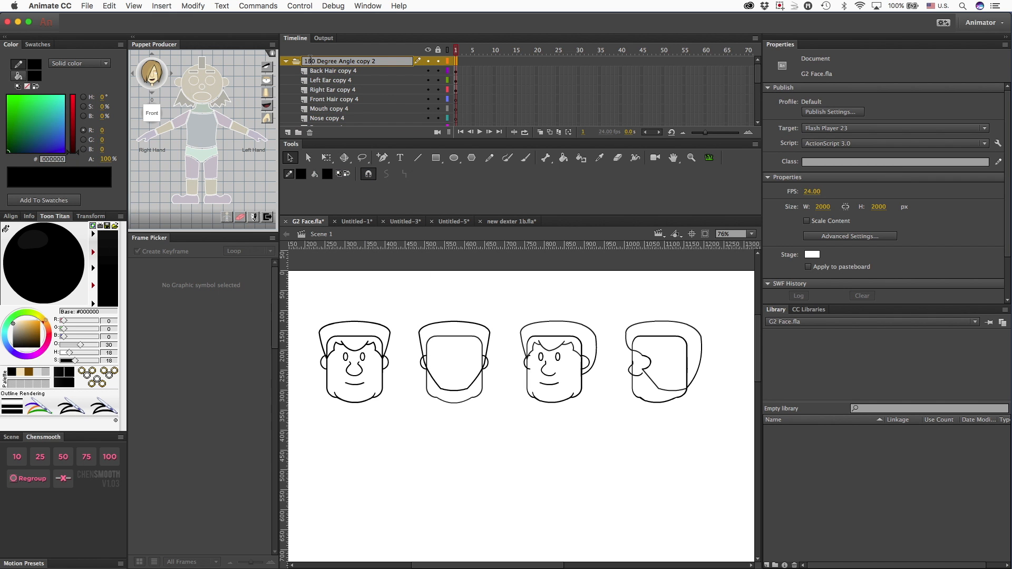
{"action": "key", "text": "BackSpace"}
{"action": "key", "text": "BackSpace"}
{"action": "type", "text": "27"}
- Select all layers in the 270 Degree Angle copy 2 folder and move the duplicated head to the right of the other heads
{"action": "left_click", "coordinate": [323, 71]}
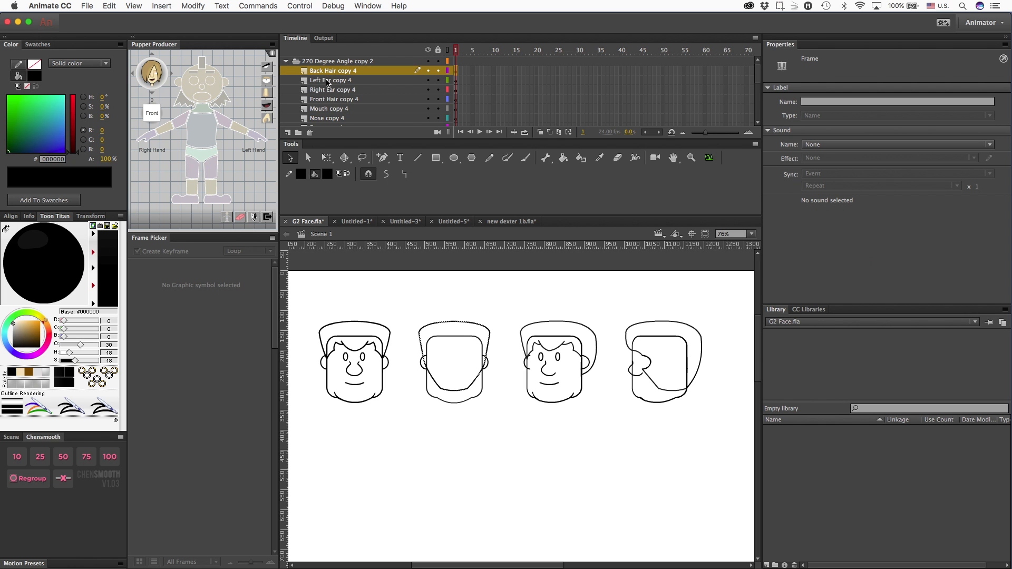
{"action": "scroll", "coordinate": [327, 80], "scroll_direction": "down", "scroll_amount": 1}
{"action": "scroll", "coordinate": [329, 87], "scroll_direction": "down", "scroll_amount": 3}
{"action": "left_click", "coordinate": [331, 100], "text": "shift"}
{"action": "key", "text": "super+minus"}
{"action": "key", "text": "super+minus"}
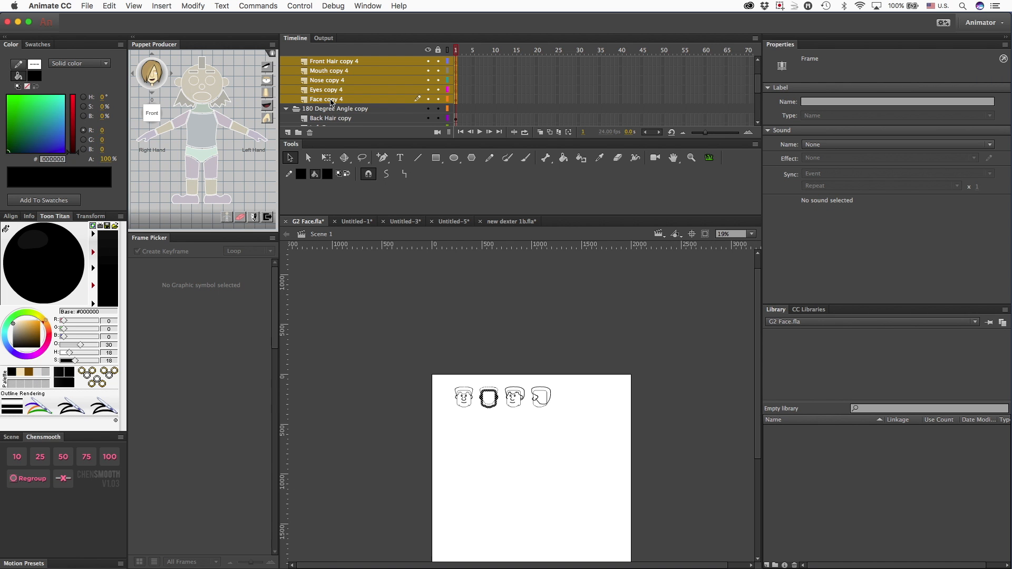
{"action": "key", "text": "shift+Right"}
{"action": "key", "text": "shift+Right"}
{"action": "key", "text": "shift+Right"}
{"action": "key", "text": "shift+Right"}
{"action": "key", "text": "shift+Right"}
{"action": "key", "text": "shift+Right"}
{"action": "key", "text": "shift+Right"}
{"action": "key", "text": "shift+Right"}
{"action": "key", "text": "shift+Right"}
{"action": "key", "text": "shift+Right"}
{"action": "key", "text": "shift+Right"}
{"action": "key", "text": "shift+Right"}
{"action": "key", "text": "shift+Right"}
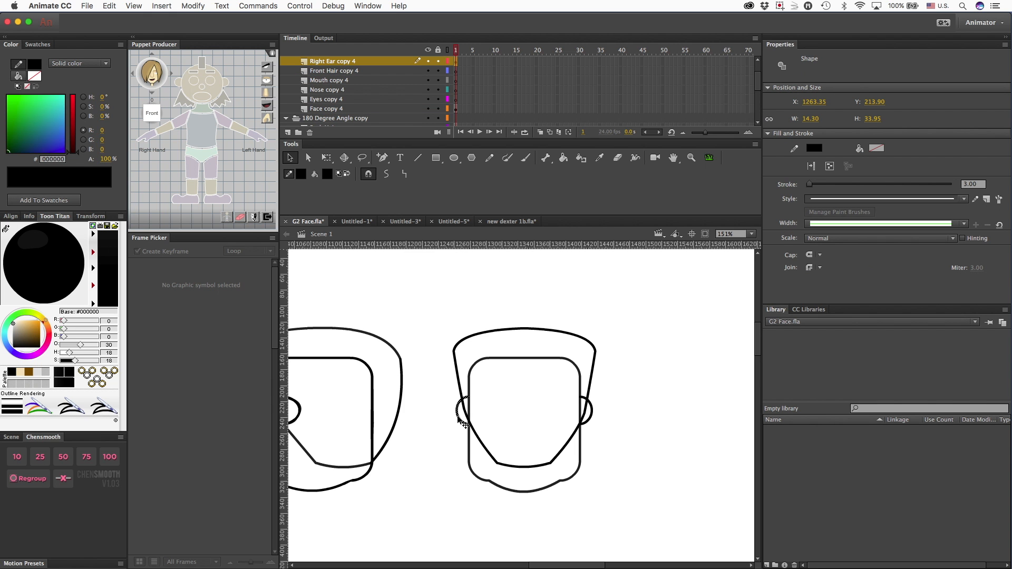
- Remove the new head's right ear, and nudge its left ear inward over the face edge and widen it
{"action": "left_click", "coordinate": [592, 412]}
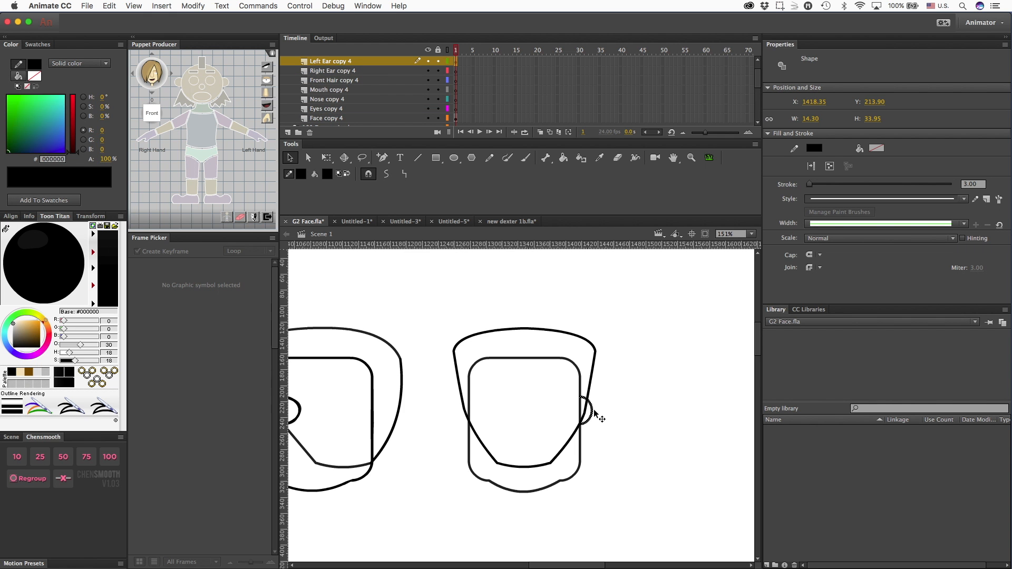
{"action": "key", "text": "shift+Left"}
{"action": "key", "text": "Left"}
{"action": "key", "text": "Left"}
{"action": "key", "text": "Left"}
{"action": "key", "text": "q"}
{"action": "left_click_drag", "start_coordinate": [582, 411], "coordinate": [590, 411]}
{"action": "left_click", "coordinate": [579, 413]}
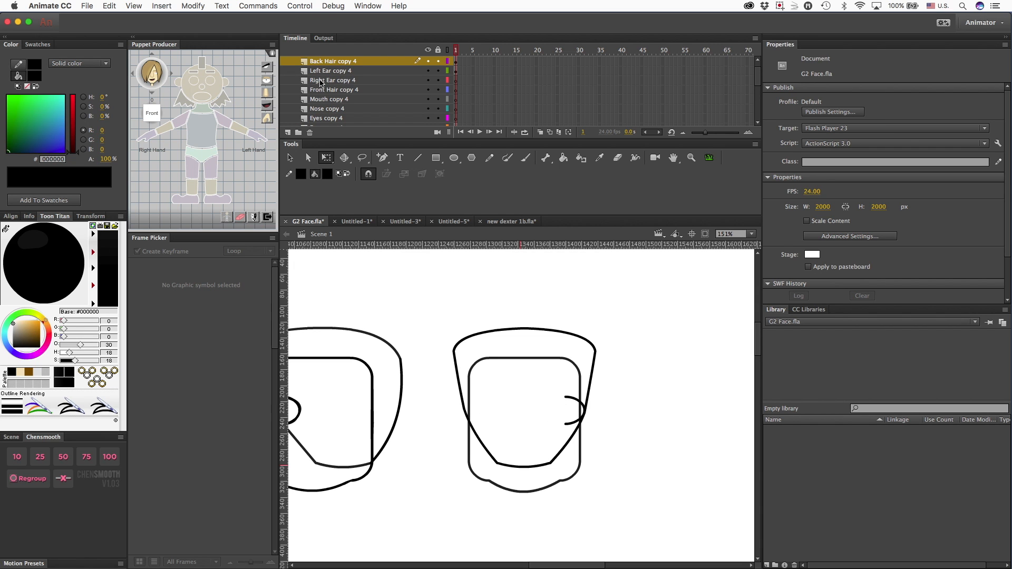
- Lock every layer except Back Hair copy 4, delete the lower part of the back hair outline, and lock that layer too
{"action": "left_click", "coordinate": [439, 50]}
{"action": "left_click", "coordinate": [438, 61]}
{"action": "mouse_move", "coordinate": [618, 497]}
{"action": "left_mouse_down"}
{"action": "mouse_move", "coordinate": [405, 403]}
{"action": "mouse_move", "coordinate": [406, 362]}
{"action": "mouse_move", "coordinate": [406, 416]}
{"action": "mouse_move", "coordinate": [406, 368]}
{"action": "mouse_move", "coordinate": [406, 386]}
{"action": "left_mouse_up"}
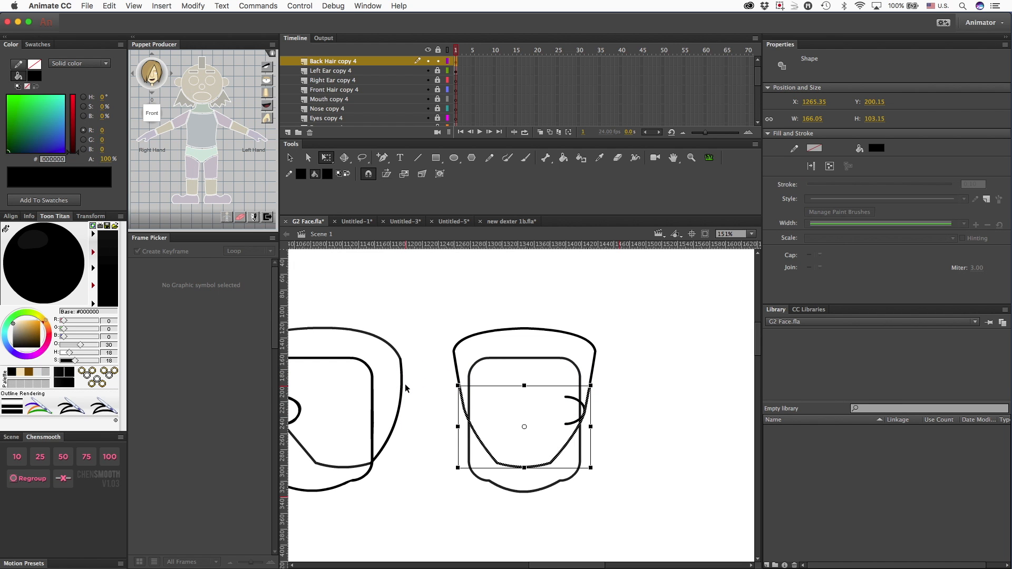
{"action": "key", "text": "Delete"}
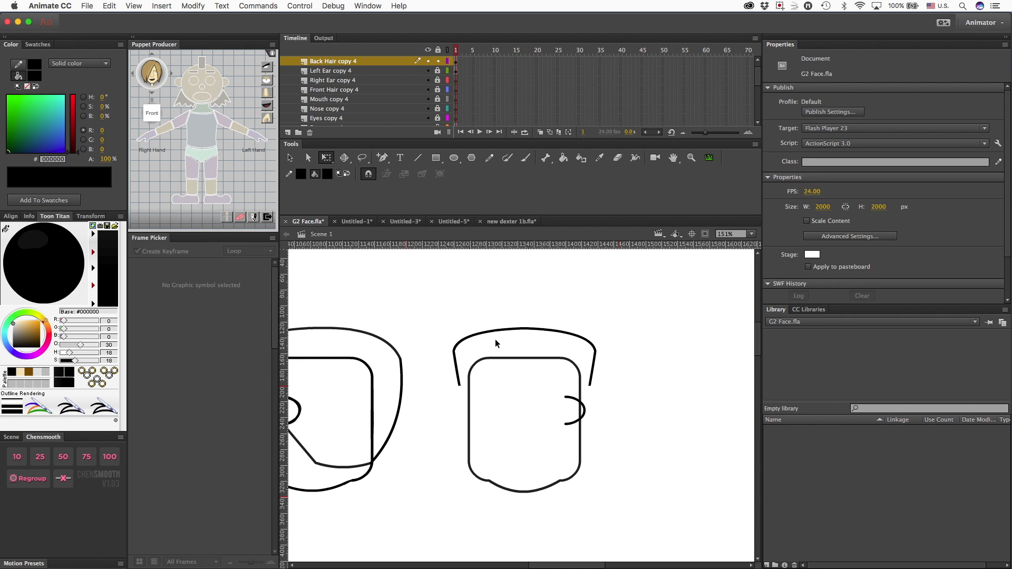
{"action": "left_click", "coordinate": [437, 61]}
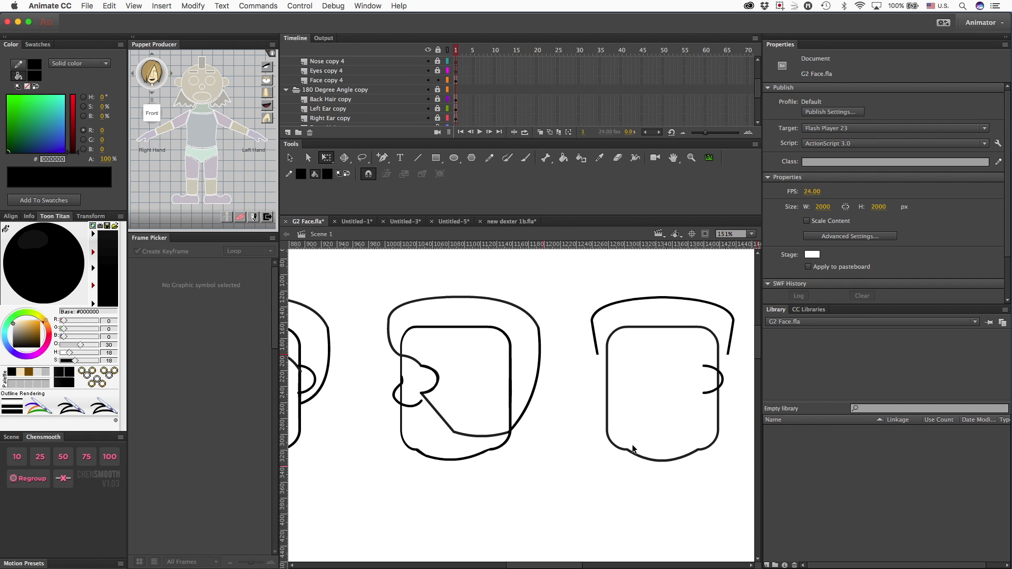
- Select the chin curve on the Face copy 4 layer and shift it left along the jaw
{"action": "left_click", "coordinate": [626, 444]}
{"action": "left_click", "coordinate": [681, 482]}
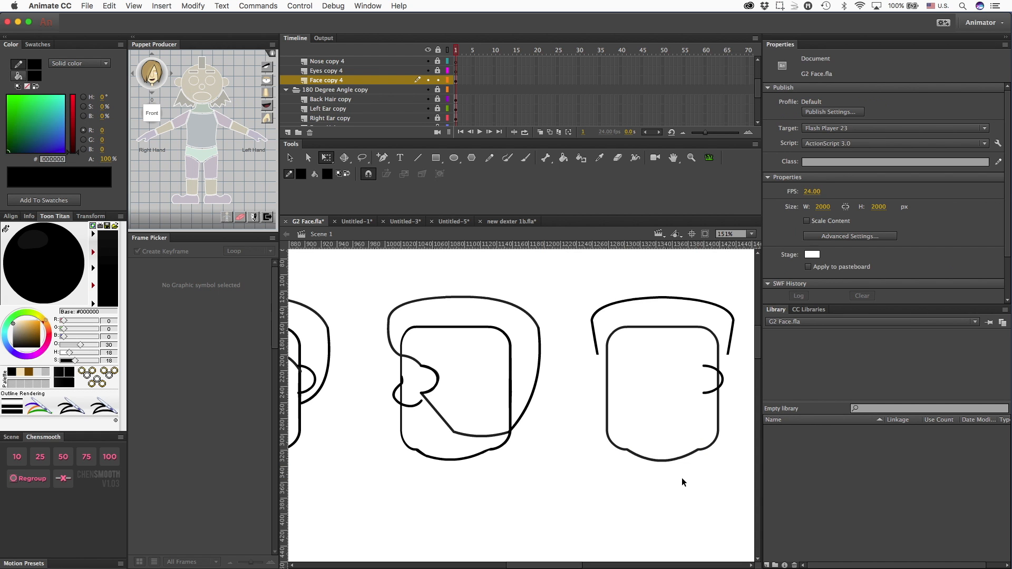
{"action": "key", "text": "super+equal"}
{"action": "scroll", "coordinate": [678, 478], "scroll_direction": "right", "scroll_amount": 5}
{"action": "scroll", "coordinate": [679, 478], "scroll_direction": "down", "scroll_amount": 2}
{"action": "left_click_drag", "start_coordinate": [493, 374], "coordinate": [517, 407]}
{"action": "left_click_drag", "start_coordinate": [639, 388], "coordinate": [497, 441]}
{"action": "scroll", "coordinate": [497, 442], "scroll_direction": "up", "scroll_amount": 1}
{"action": "key", "text": "shift+Left"}
{"action": "key", "text": "shift+Left"}
{"action": "key", "text": "shift+Left"}
{"action": "key", "text": "shift+Left"}
- Try to join both jaw ends to the shifted chin curve and delete the overhanging piece of the left jaw
{"action": "left_click", "coordinate": [510, 420]}
{"action": "left_click", "coordinate": [493, 428]}
{"action": "left_click", "coordinate": [515, 416]}
{"action": "left_click", "coordinate": [494, 428]}
{"action": "left_click", "coordinate": [498, 427]}
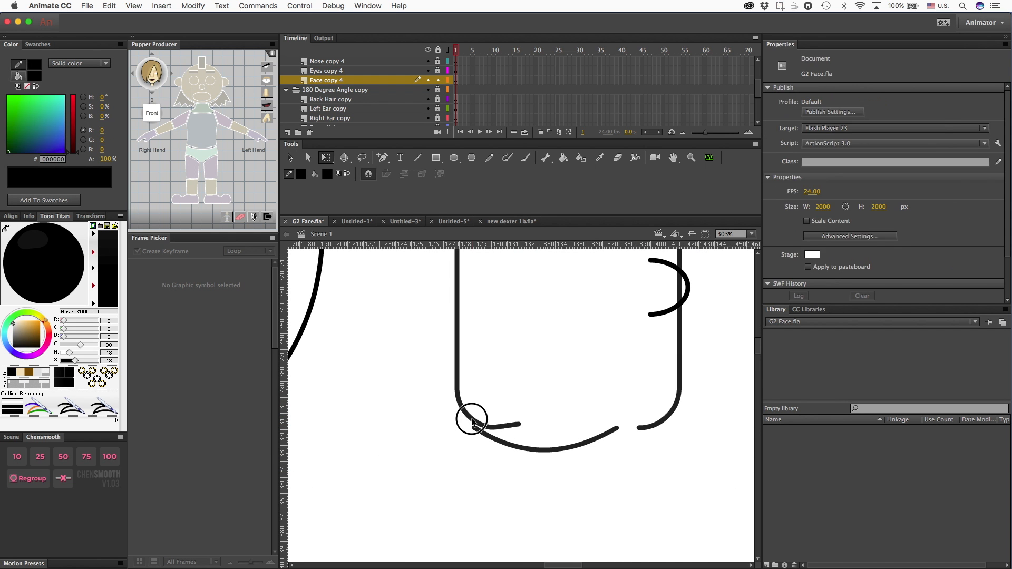
{"action": "left_click_drag", "start_coordinate": [494, 428], "coordinate": [491, 434]}
{"action": "left_click", "coordinate": [504, 427]}
{"action": "key", "text": "Delete"}
{"action": "mouse_move", "coordinate": [638, 428]}
{"action": "left_mouse_down"}
{"action": "mouse_move", "coordinate": [596, 436]}
{"action": "mouse_move", "coordinate": [643, 425]}
{"action": "left_mouse_up"}
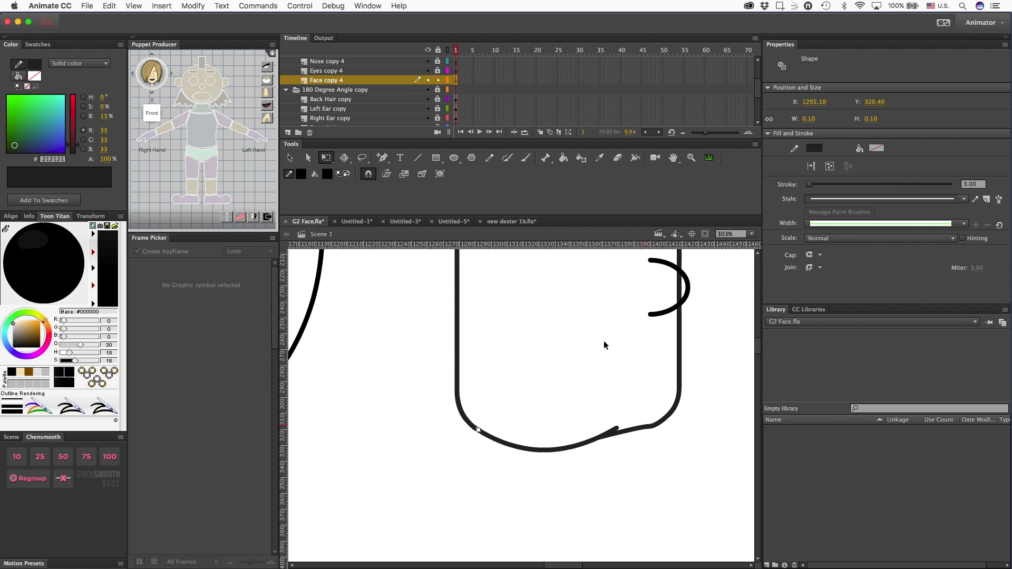
- Undo the jaw-joining edits around the chin curve
{"action": "key", "text": "super+z"}
{"action": "key", "text": "super+z"}
{"action": "key", "text": "Delete"}
{"action": "key", "text": "super+z"}
{"action": "key", "text": "super+z"}
{"action": "key", "text": "super+z"}
{"action": "key", "text": "super+z"}
{"action": "key", "text": "super+z"}
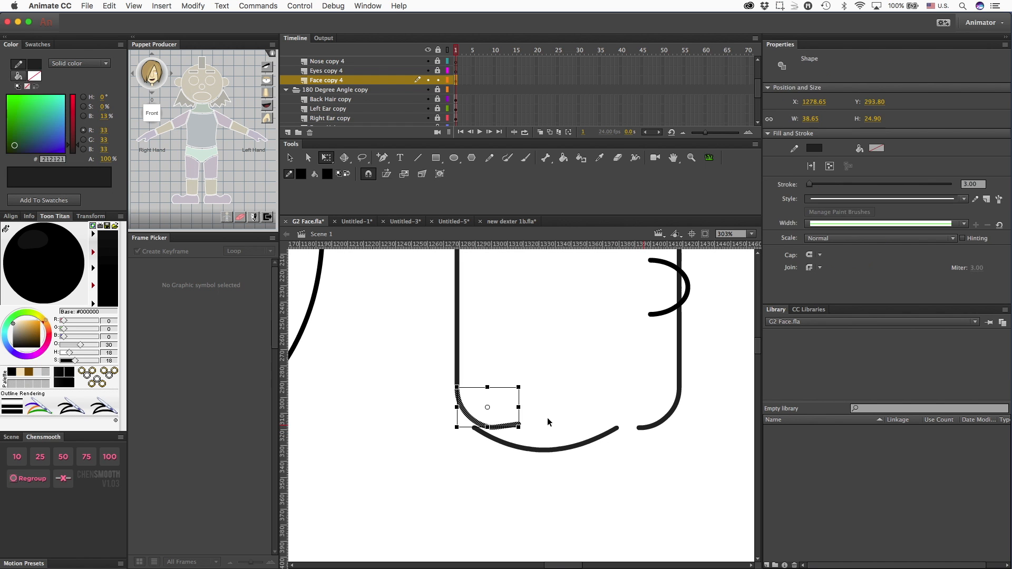
- Extend the right jaw end to meet the chin curve, join the left jaw to it, and delete the left overhang
{"action": "left_click", "coordinate": [551, 453]}
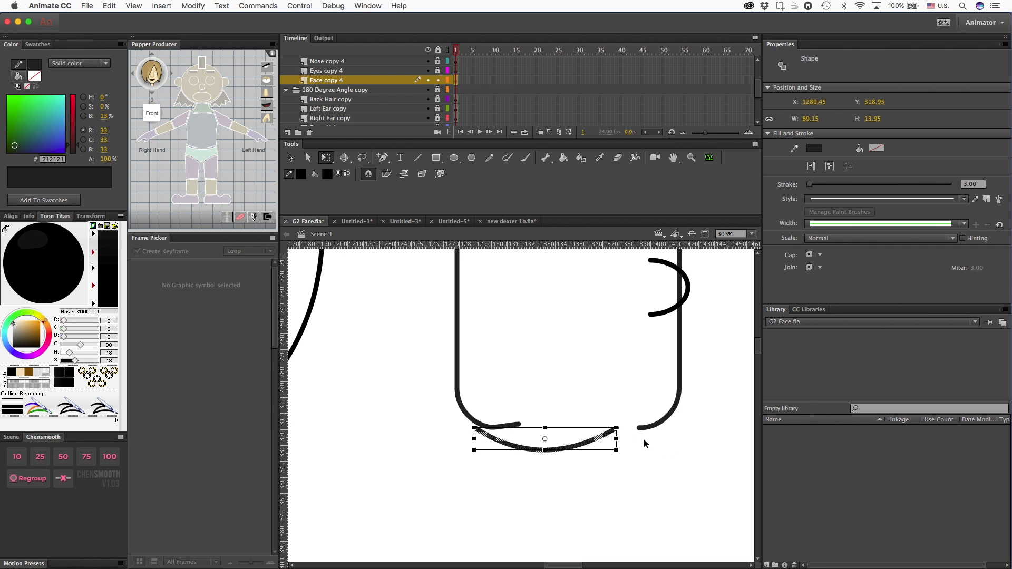
{"action": "mouse_move", "coordinate": [618, 439]}
{"action": "left_mouse_down"}
{"action": "mouse_move", "coordinate": [582, 444]}
{"action": "mouse_move", "coordinate": [601, 450]}
{"action": "mouse_move", "coordinate": [600, 428]}
{"action": "mouse_move", "coordinate": [582, 438]}
{"action": "mouse_move", "coordinate": [611, 436]}
{"action": "left_mouse_up"}
{"action": "left_click", "coordinate": [631, 441]}
{"action": "left_click", "coordinate": [662, 414]}
{"action": "left_click", "coordinate": [607, 444]}
{"action": "left_click_drag", "start_coordinate": [470, 418], "coordinate": [474, 427]}
{"action": "left_click", "coordinate": [496, 428]}
{"action": "key", "text": "Delete"}
- Move the face outline below the ear inward and delete the part of it that overlaps the ear
{"action": "scroll", "coordinate": [495, 431], "scroll_direction": "up", "scroll_amount": 5}
{"action": "scroll", "coordinate": [495, 431], "scroll_direction": "right", "scroll_amount": 2}
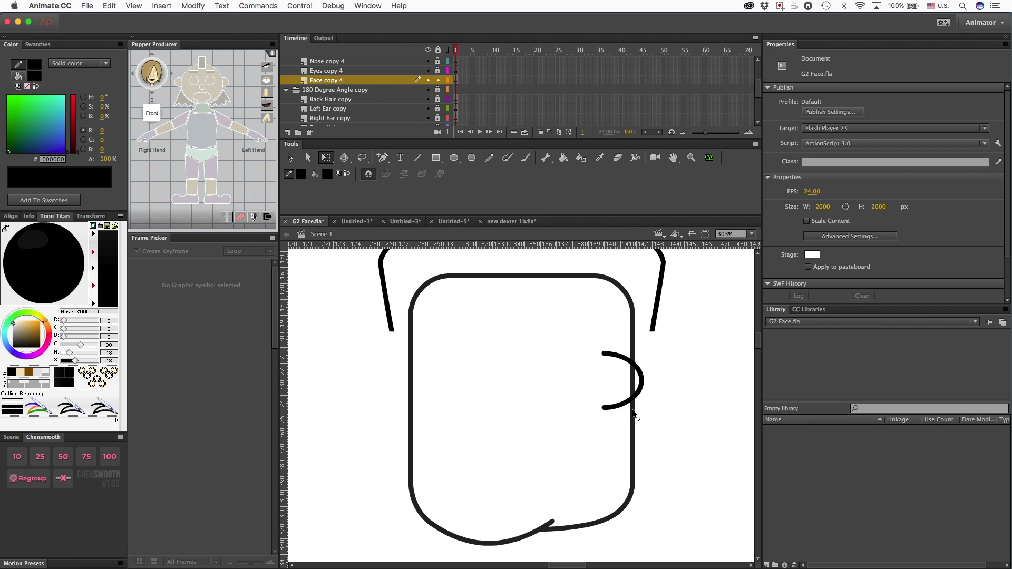
{"action": "left_click", "coordinate": [632, 414]}
{"action": "left_click", "coordinate": [675, 407]}
{"action": "mouse_move", "coordinate": [689, 552]}
{"action": "left_mouse_down"}
{"action": "mouse_move", "coordinate": [615, 457]}
{"action": "mouse_move", "coordinate": [592, 409]}
{"action": "mouse_move", "coordinate": [569, 388]}
{"action": "mouse_move", "coordinate": [568, 397]}
{"action": "left_mouse_up"}
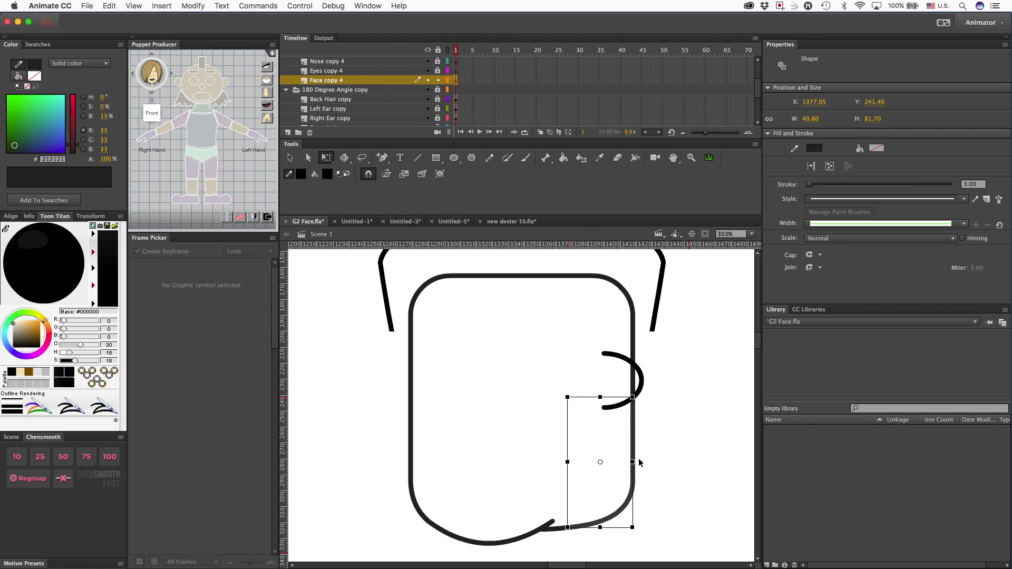
{"action": "mouse_move", "coordinate": [633, 461]}
{"action": "left_mouse_down"}
{"action": "mouse_move", "coordinate": [605, 463]}
{"action": "mouse_move", "coordinate": [623, 466]}
{"action": "mouse_move", "coordinate": [610, 471]}
{"action": "left_mouse_up"}
{"action": "left_click_drag", "start_coordinate": [580, 384], "coordinate": [619, 408]}
{"action": "key", "text": "Delete"}
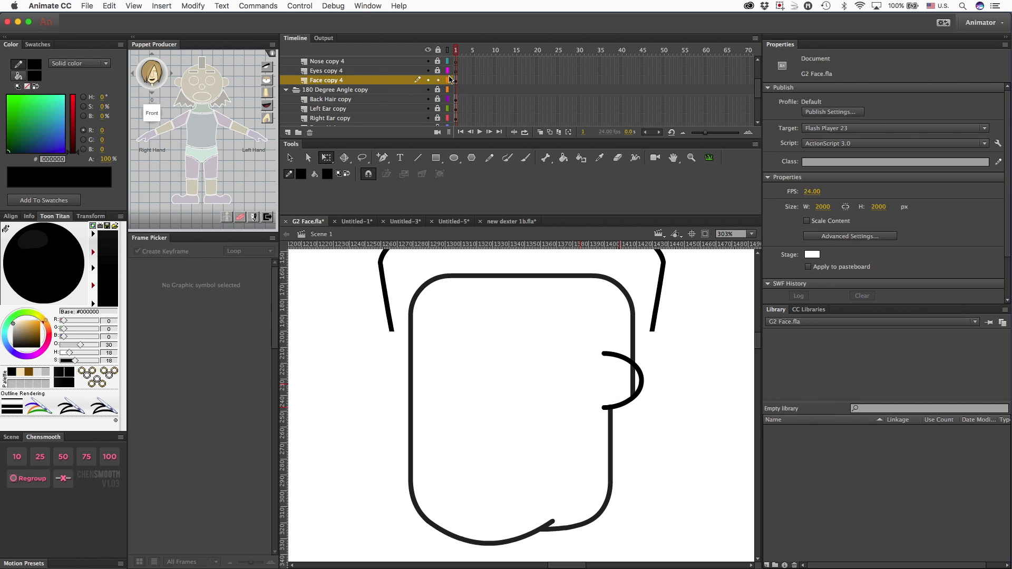
- Show the Left Ear copy 4 layer as an outline and bridge the gap in the face edge there with the Line tool
{"action": "scroll", "coordinate": [451, 79], "scroll_direction": "up", "scroll_amount": 3}
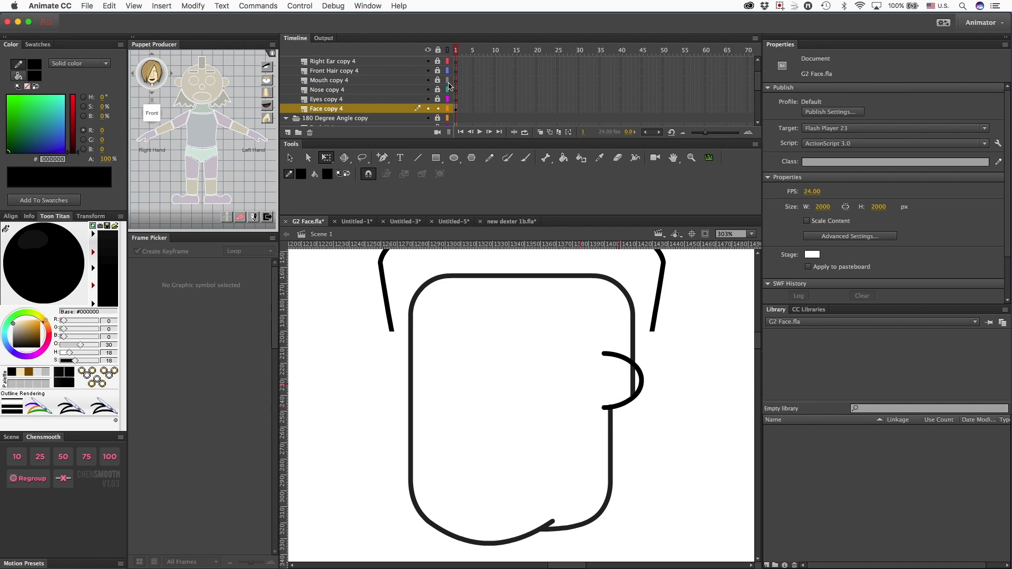
{"action": "scroll", "coordinate": [445, 108], "scroll_direction": "up", "scroll_amount": 1}
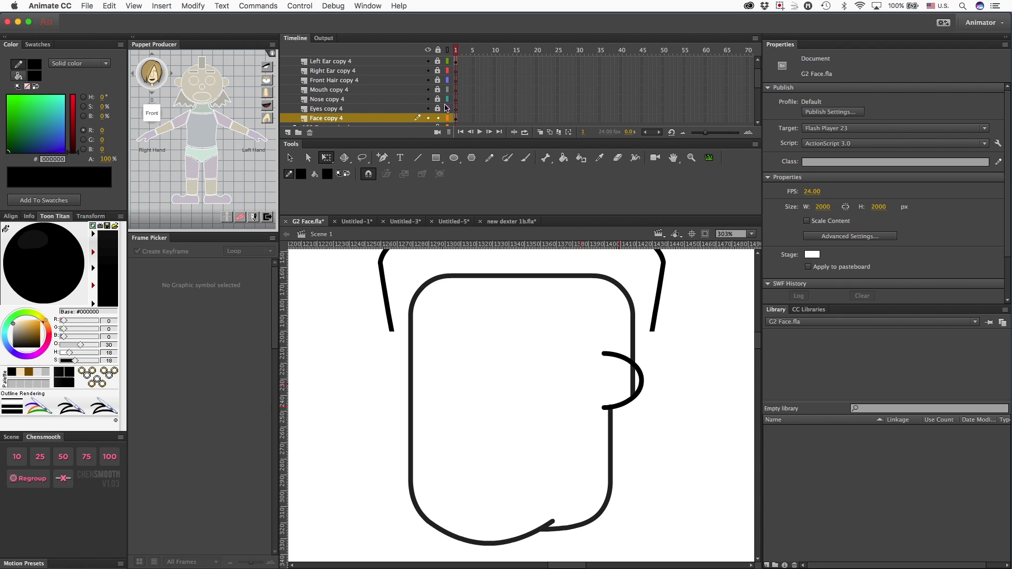
{"action": "left_click", "coordinate": [447, 61]}
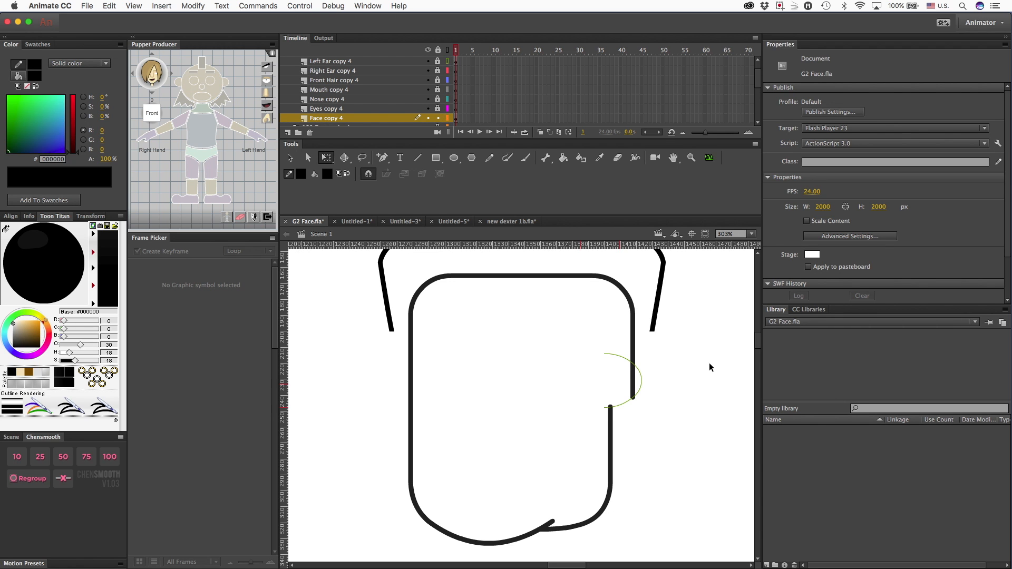
{"action": "mouse_move", "coordinate": [632, 400]}
{"action": "left_mouse_down"}
{"action": "mouse_move", "coordinate": [610, 404]}
{"action": "mouse_move", "coordinate": [633, 398]}
{"action": "left_mouse_up"}
{"action": "key", "text": "n"}
{"action": "left_click_drag", "start_coordinate": [633, 398], "coordinate": [611, 412]}
{"action": "key", "text": "v"}
- Bend the cheek and jaw outline below the ear into a rounded curve
{"action": "left_click_drag", "start_coordinate": [602, 512], "coordinate": [560, 532]}
{"action": "mouse_move", "coordinate": [611, 470]}
{"action": "left_mouse_down"}
{"action": "mouse_move", "coordinate": [570, 526]}
{"action": "mouse_move", "coordinate": [580, 522]}
{"action": "left_mouse_up"}
{"action": "left_click_drag", "start_coordinate": [613, 447], "coordinate": [613, 448]}
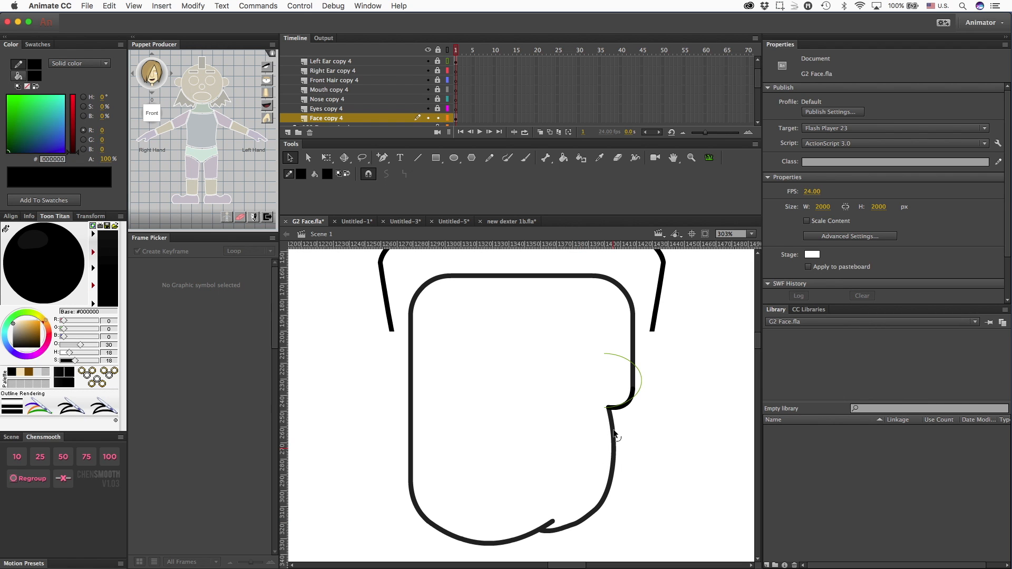
- Sketch a rough neck and back hair edge around the jaw with the Brush tool, and undo the strokes
{"action": "scroll", "coordinate": [603, 369], "scroll_direction": "down", "scroll_amount": 3}
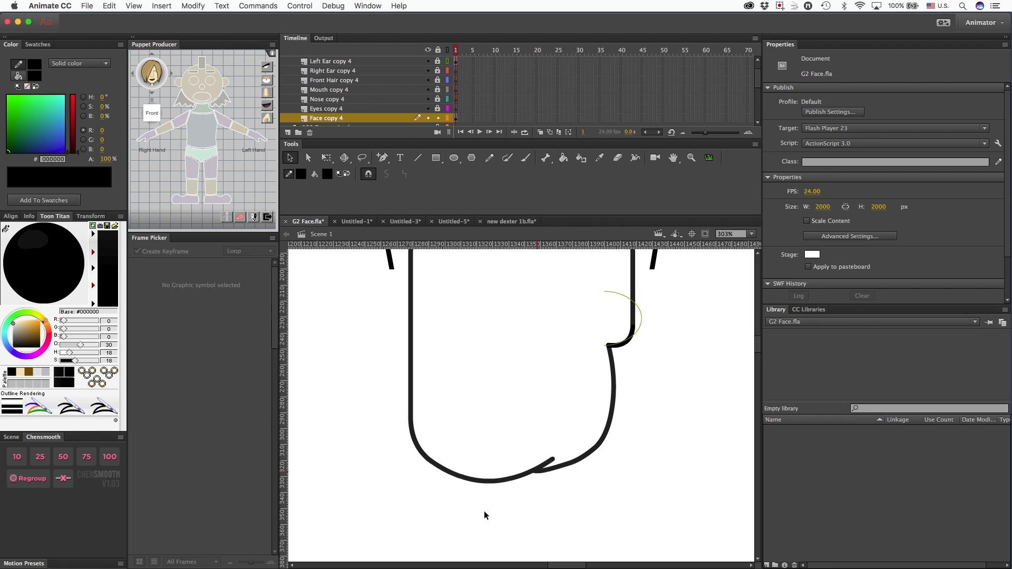
{"action": "key", "text": "super+minus"}
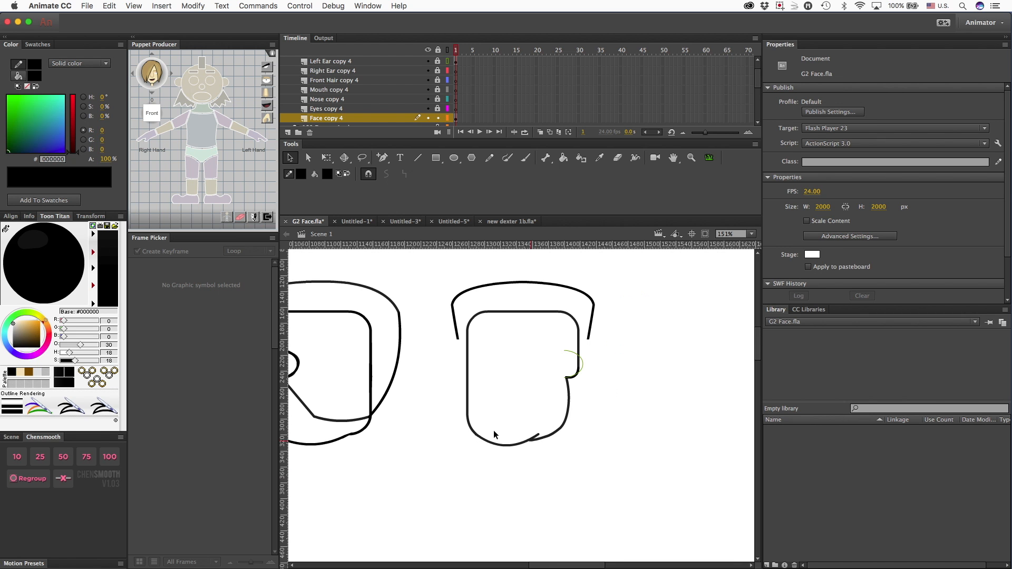
{"action": "key", "text": "b"}
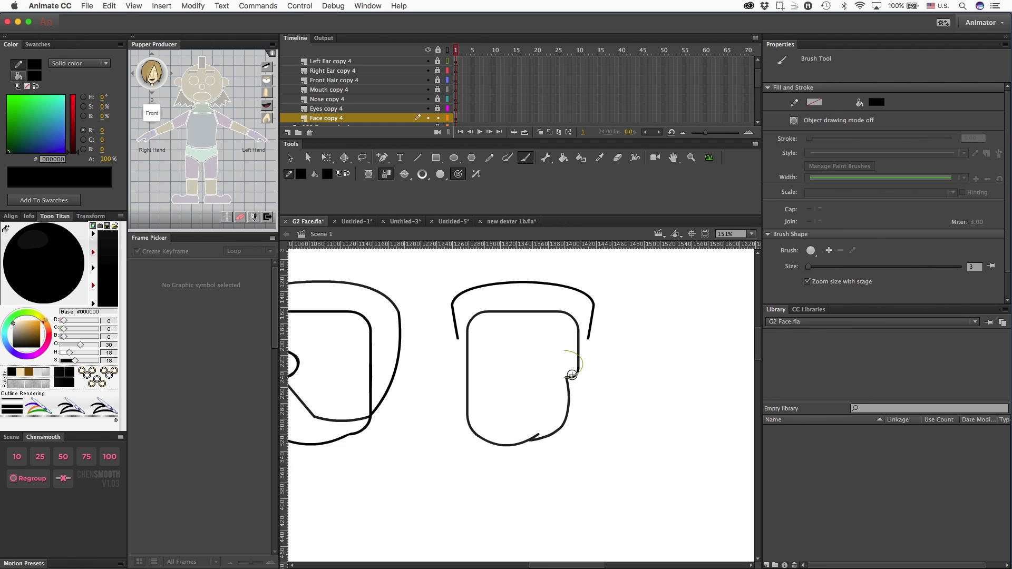
{"action": "mouse_move", "coordinate": [569, 377]}
{"action": "left_mouse_down"}
{"action": "mouse_move", "coordinate": [581, 451]}
{"action": "mouse_move", "coordinate": [531, 438]}
{"action": "mouse_move", "coordinate": [524, 466]}
{"action": "mouse_move", "coordinate": [583, 450]}
{"action": "left_mouse_up"}
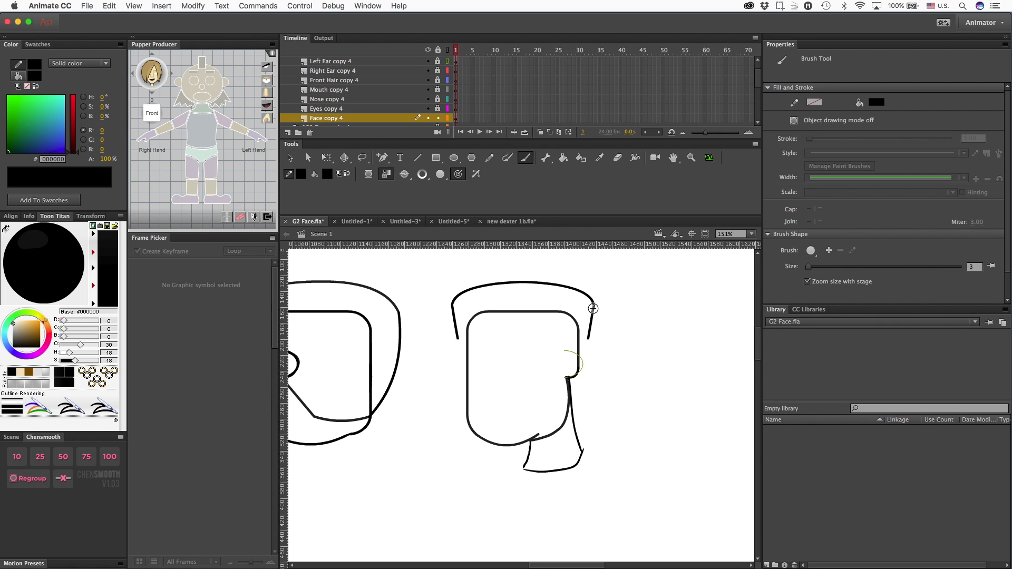
{"action": "left_click_drag", "start_coordinate": [588, 341], "coordinate": [569, 400]}
{"action": "key", "text": "super+z"}
{"action": "key", "text": "super+z"}
{"action": "key", "text": "super+z"}
{"action": "key", "text": "super+z"}
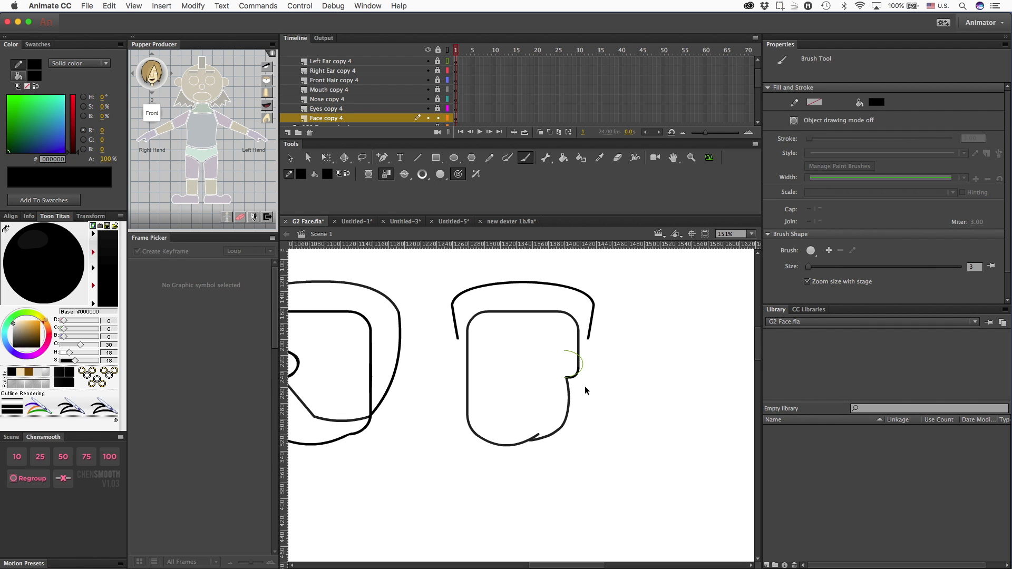
{"action": "key", "text": "super+equal"}
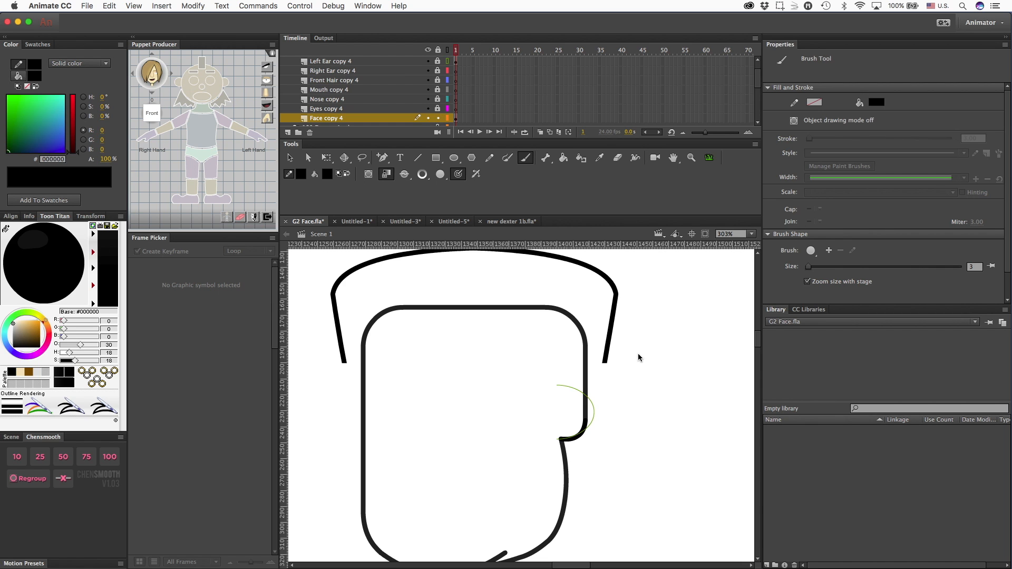
{"action": "key", "text": "super+minus"}
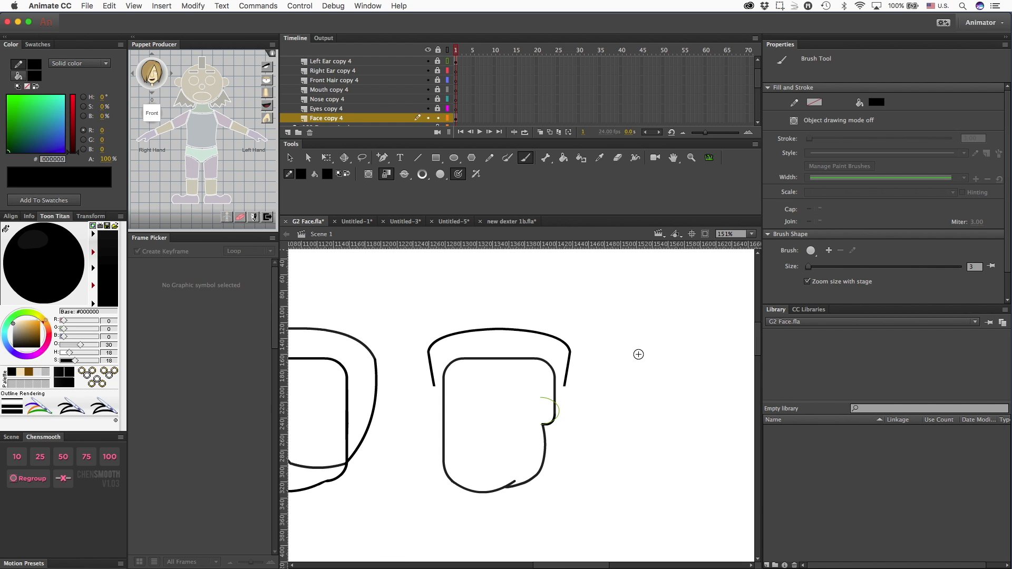
{"action": "key", "text": "v"}
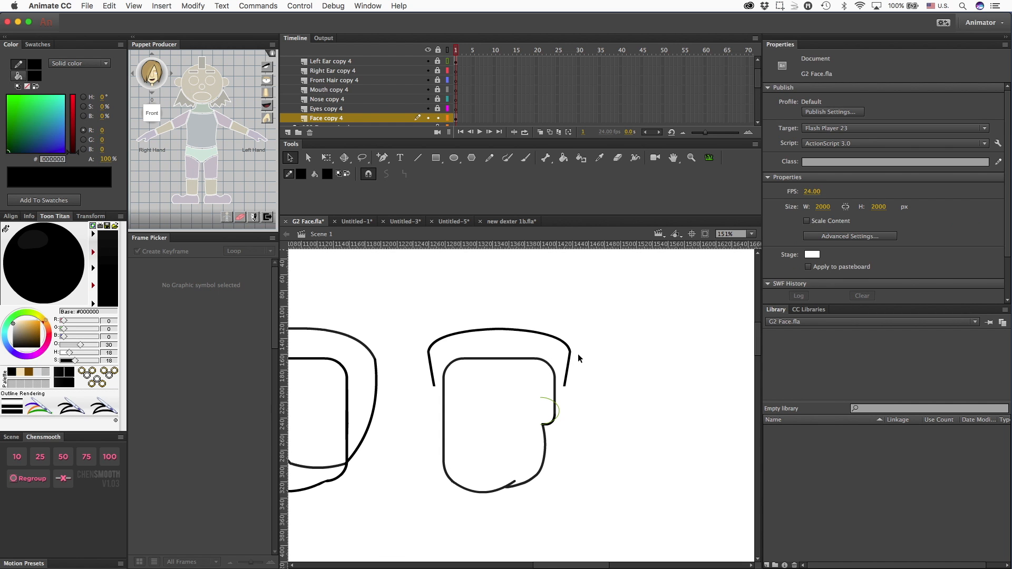
{"action": "scroll", "coordinate": [503, 428], "scroll_direction": "left", "scroll_amount": 10}
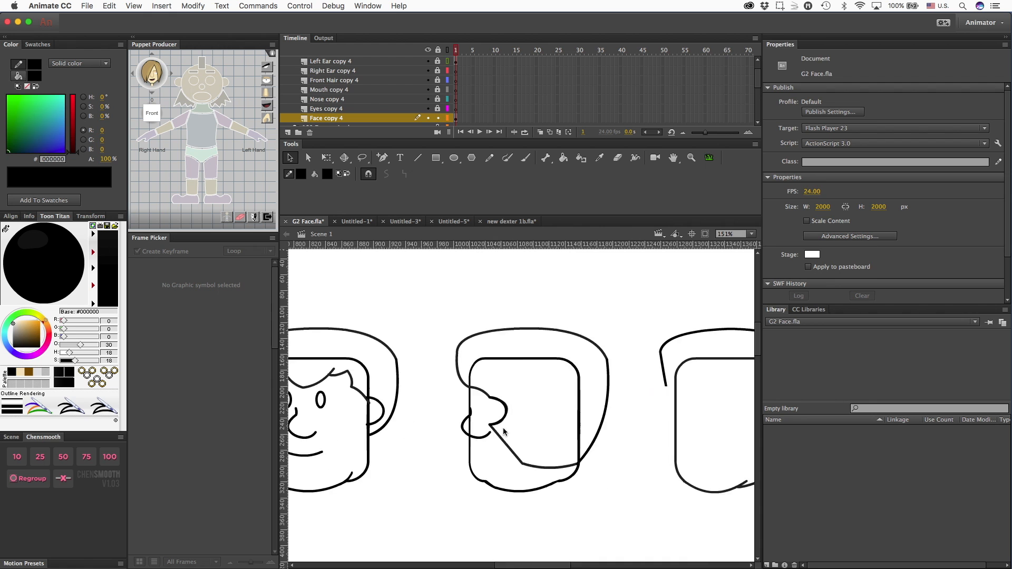
- Unlock all the layers of the turnaround for editing
{"action": "left_click", "coordinate": [458, 414]}
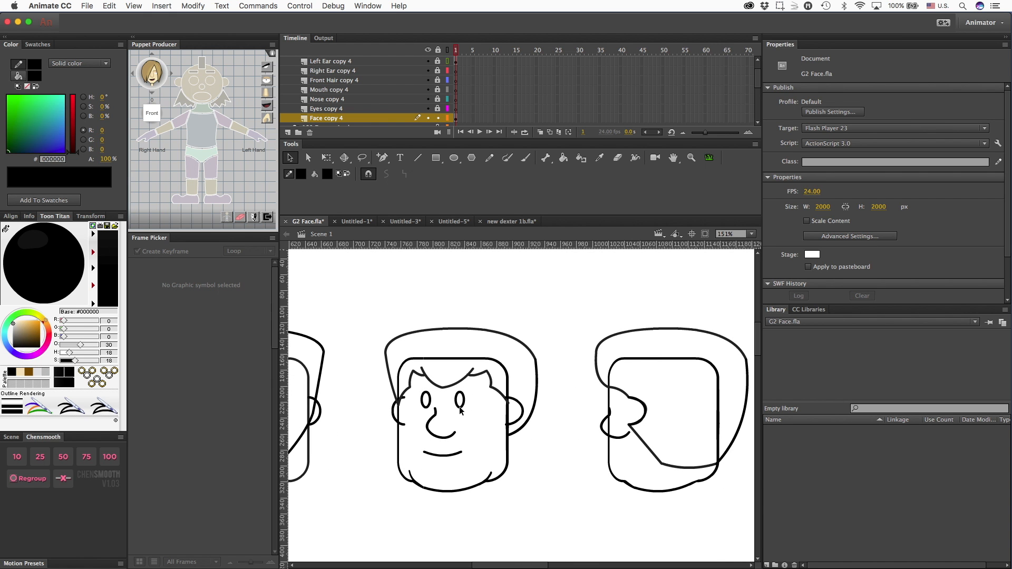
{"action": "left_click", "coordinate": [438, 50]}
{"action": "left_click", "coordinate": [438, 50]}
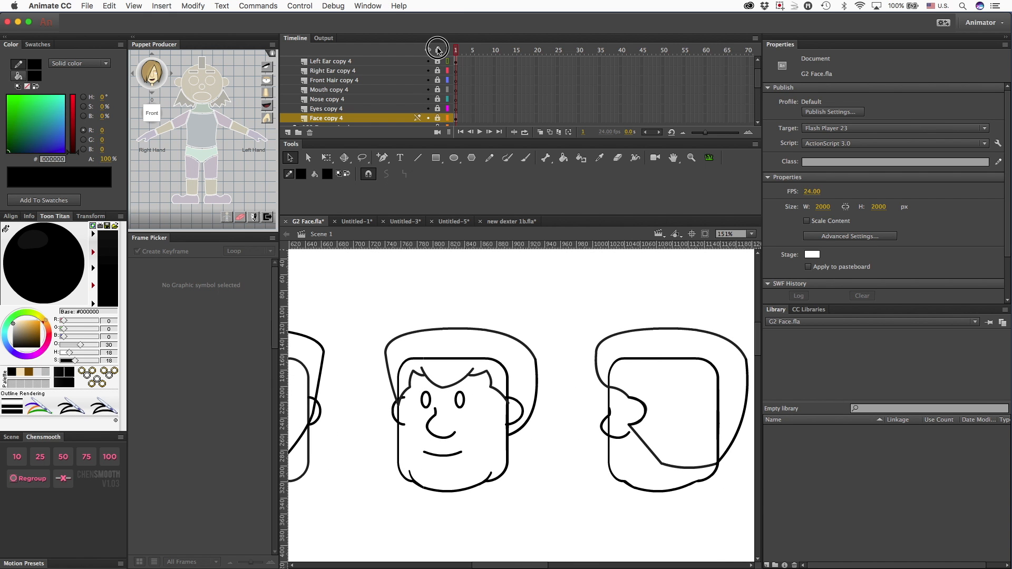
- Copy the right-hand eye and the nose from the three-quarter front head, paste them in place, and shift them onto the side-view head
{"action": "left_click", "coordinate": [458, 410]}
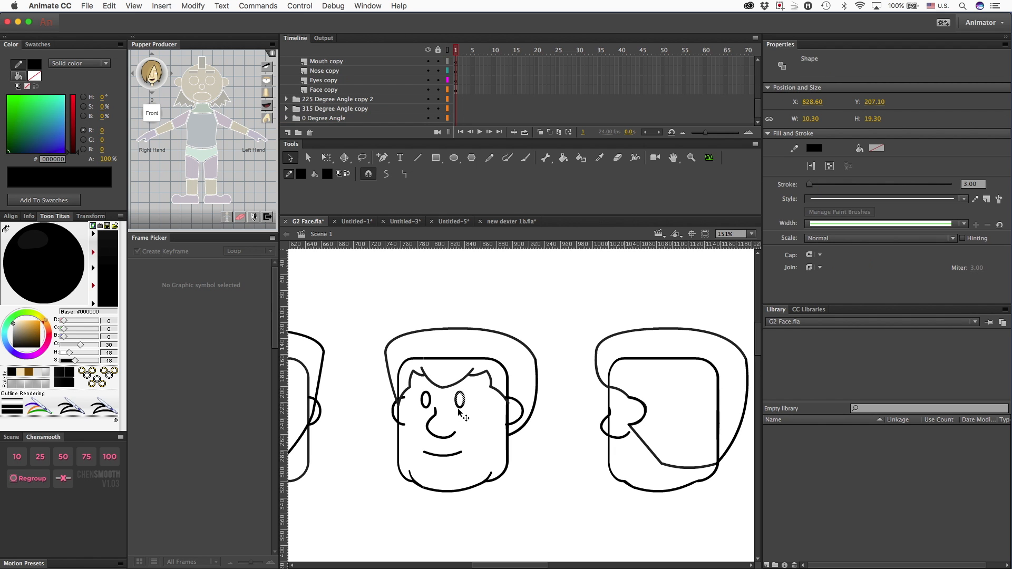
{"action": "left_click", "coordinate": [429, 422], "text": "shift"}
{"action": "key", "text": "super+c"}
{"action": "key", "text": "shift+super+v"}
{"action": "key", "text": "super+minus"}
{"action": "key", "text": "super+minus"}
{"action": "key", "text": "shift+Right"}
{"action": "key", "text": "shift+Right"}
{"action": "key", "text": "shift+Right"}
{"action": "key", "text": "shift+Right"}
{"action": "key", "text": "shift+Right"}
{"action": "key", "text": "shift+Right"}
{"action": "key", "text": "shift+Right"}
{"action": "key", "text": "shift+Right"}
{"action": "key", "text": "shift+Right"}
{"action": "key", "text": "shift+Right"}
{"action": "key", "text": "shift+Right"}
{"action": "key", "text": "shift+Right"}
{"action": "key", "text": "shift+Right"}
{"action": "key", "text": "shift+Right"}
{"action": "key", "text": "shift+Right"}
{"action": "key", "text": "shift+Right"}
{"action": "key", "text": "shift+Right"}
{"action": "key", "text": "shift+Right"}
{"action": "key", "text": "shift+Right"}
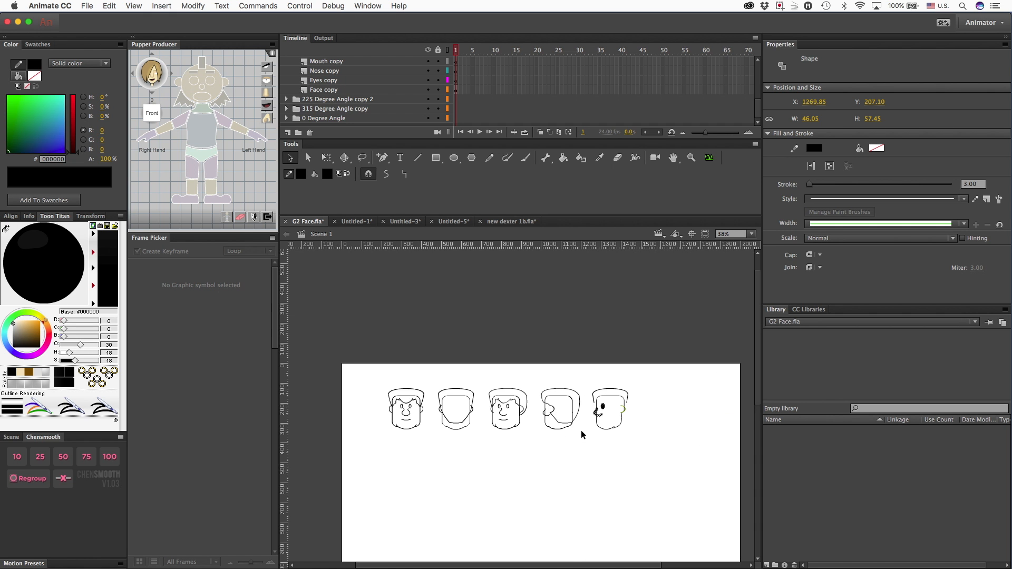
{"action": "key", "text": "super+equal"}
{"action": "key", "text": "super+equal"}
{"action": "key", "text": "super+equal"}
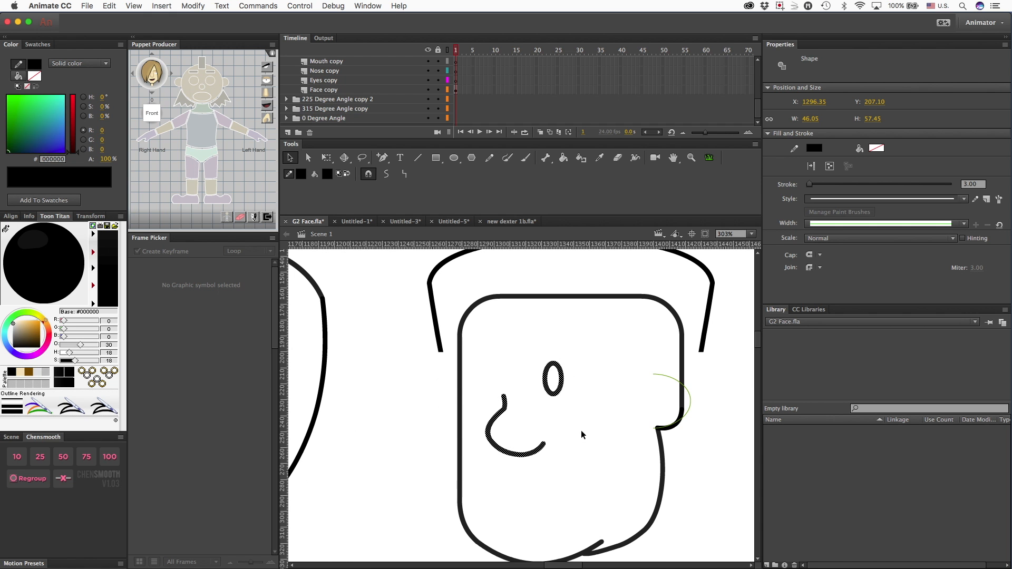
- Cut the pasted eye and paste it in place on the Eyes copy 4 layer
{"action": "left_click", "coordinate": [556, 396]}
{"action": "left_click", "coordinate": [555, 396]}
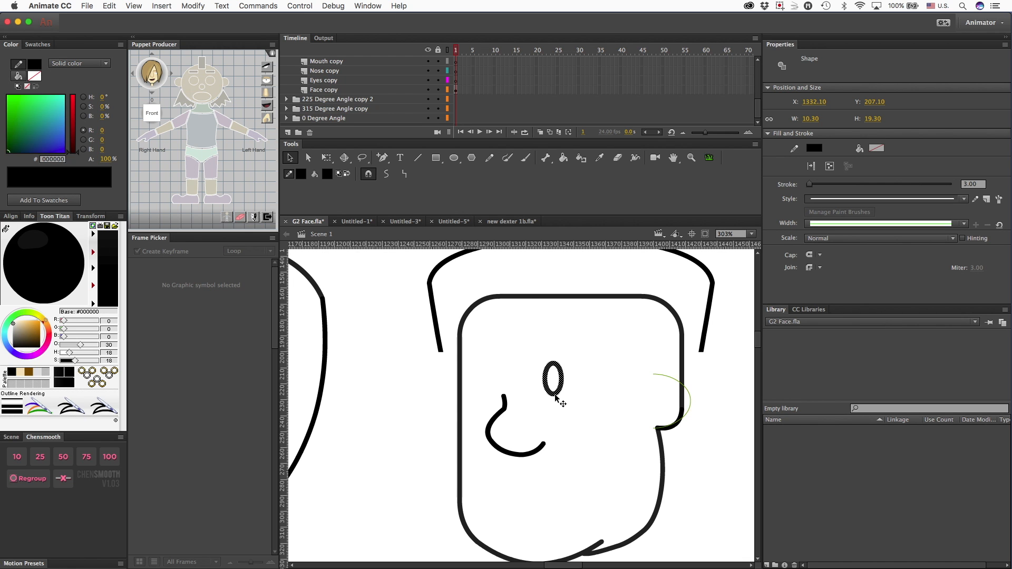
{"action": "key", "text": "Delete"}
{"action": "left_click", "coordinate": [332, 80]}
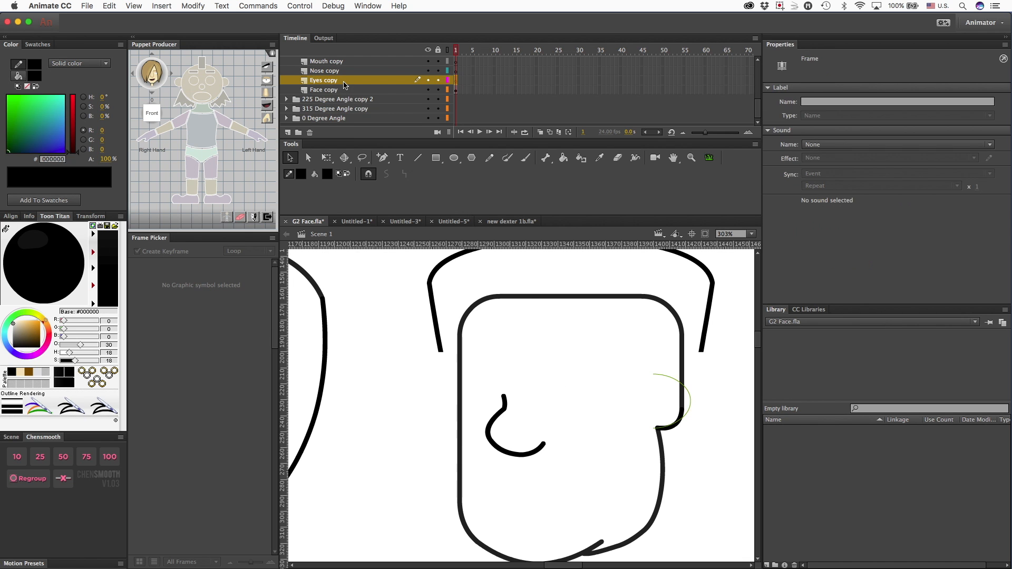
{"action": "left_click", "coordinate": [540, 298]}
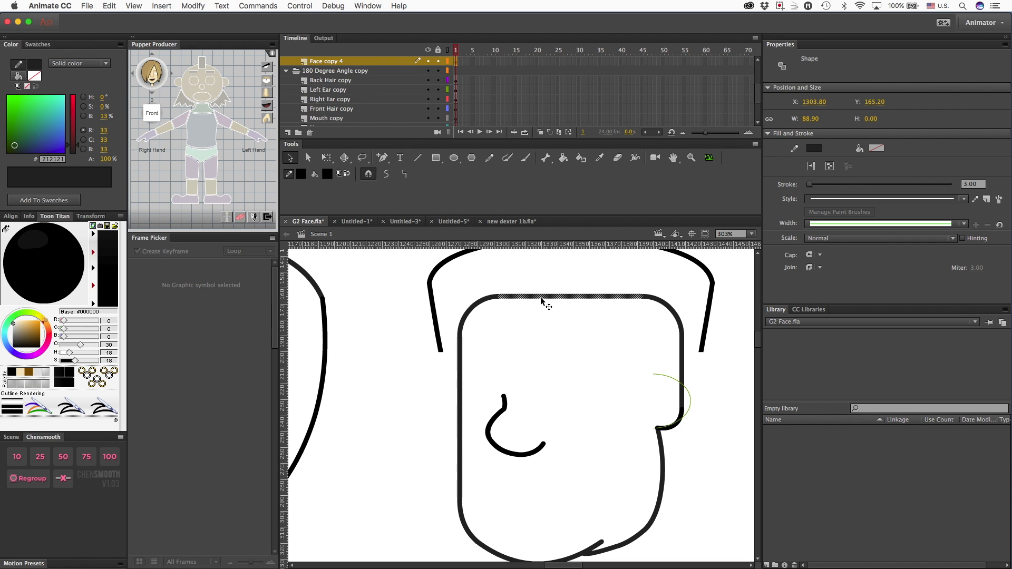
{"action": "scroll", "coordinate": [353, 55], "scroll_direction": "up", "scroll_amount": 2}
{"action": "left_click", "coordinate": [345, 92]}
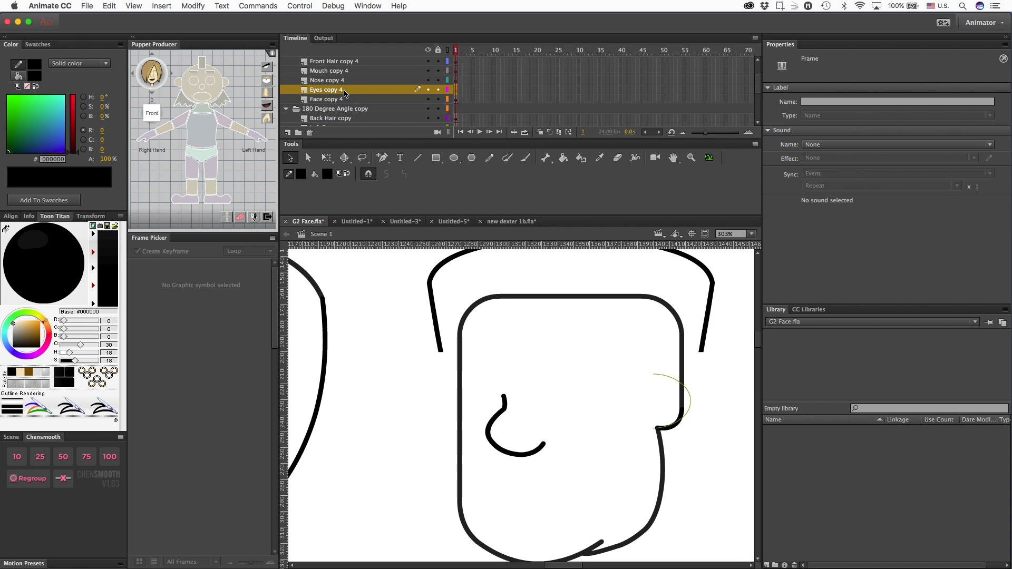
{"action": "key", "text": "super+shift+v"}
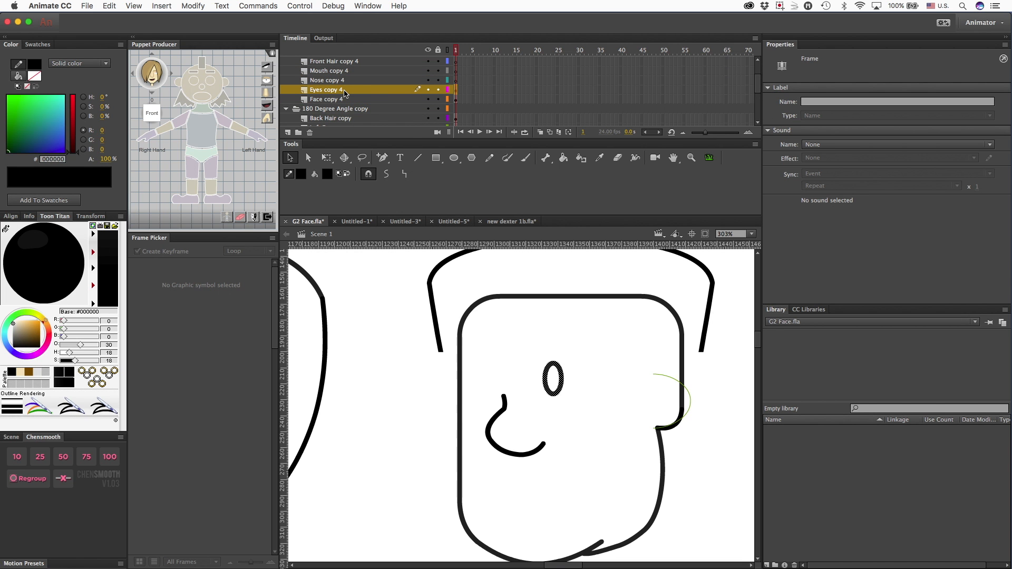
- Cut the nose, paste it in place on the Nose copy layer, and move it left across the face's front edge
{"action": "left_click", "coordinate": [505, 410]}
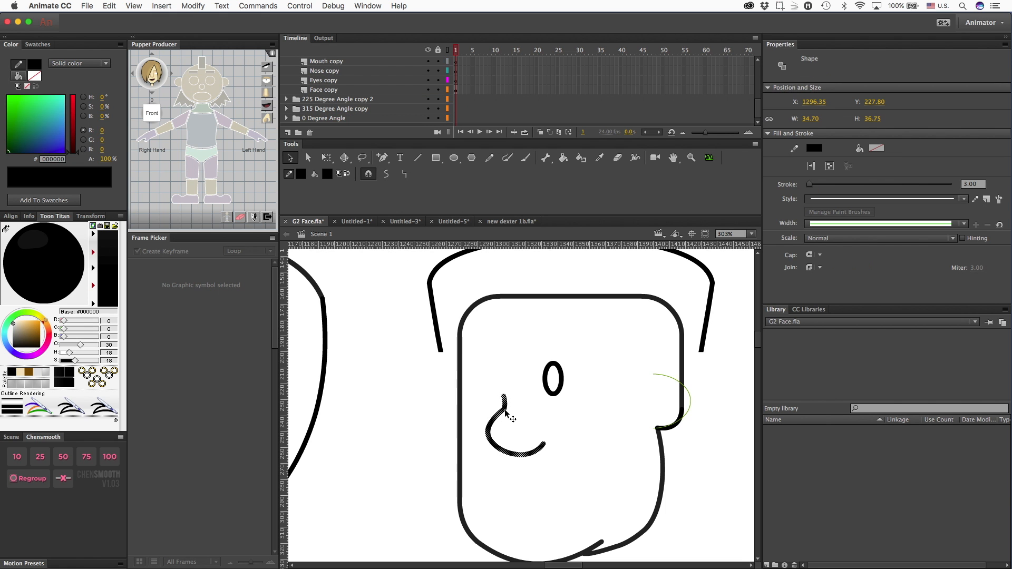
{"action": "key", "text": "super+x"}
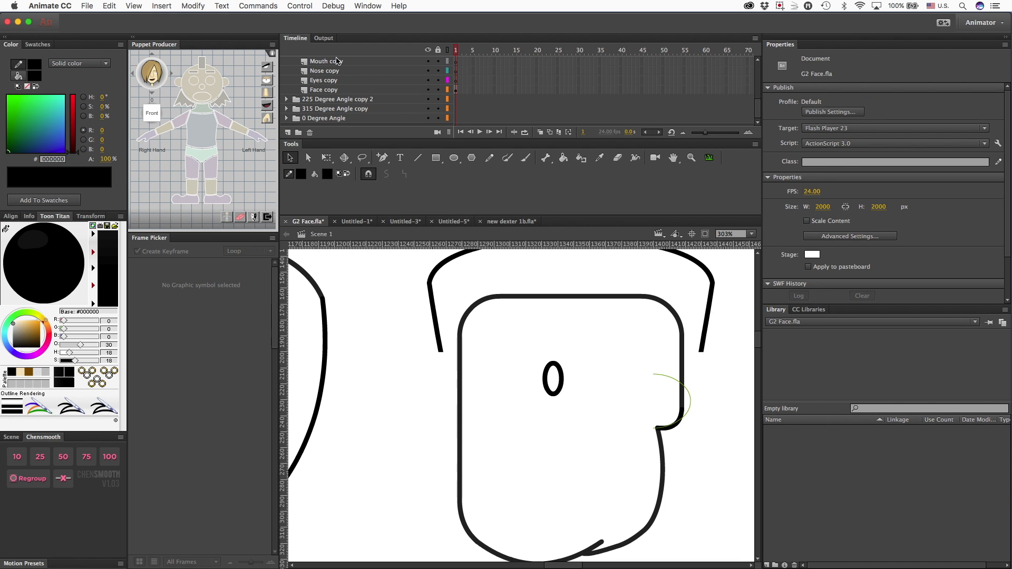
{"action": "left_click", "coordinate": [331, 74]}
{"action": "key", "text": "super+v"}
{"action": "key", "text": "shift+Left"}
{"action": "key", "text": "shift+Left"}
{"action": "key", "text": "shift+Left"}
{"action": "key", "text": "shift+Left"}
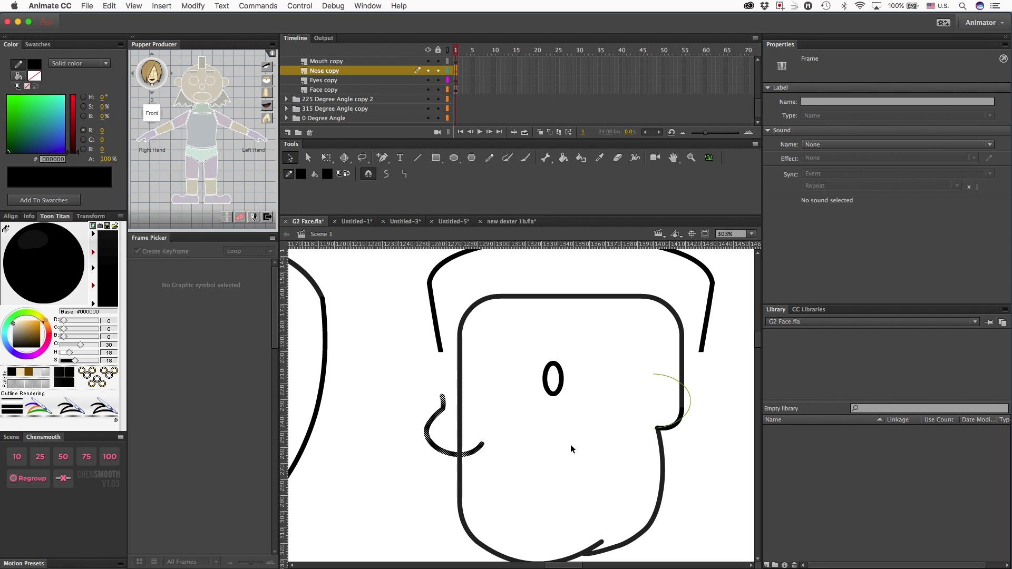
- Move the side-view eye left, close to the front edge of the face
{"action": "left_click", "coordinate": [555, 396]}
{"action": "key", "text": "shift+Left"}
{"action": "key", "text": "shift+Left"}
{"action": "key", "text": "shift+Left"}
{"action": "key", "text": "shift+Left"}
{"action": "scroll", "coordinate": [587, 417], "scroll_direction": "right", "scroll_amount": 3}
{"action": "scroll", "coordinate": [585, 421], "scroll_direction": "down", "scroll_amount": 2}
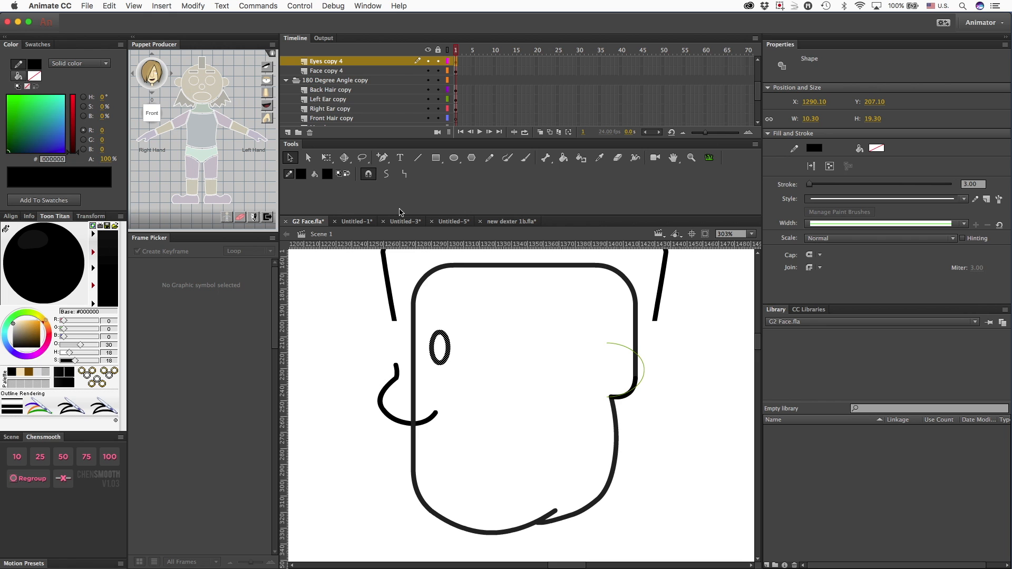
- Compare the side view with the neighbouring heads and hide the Back Hair copy 4 layer
{"action": "scroll", "coordinate": [366, 407], "scroll_direction": "left", "scroll_amount": 15}
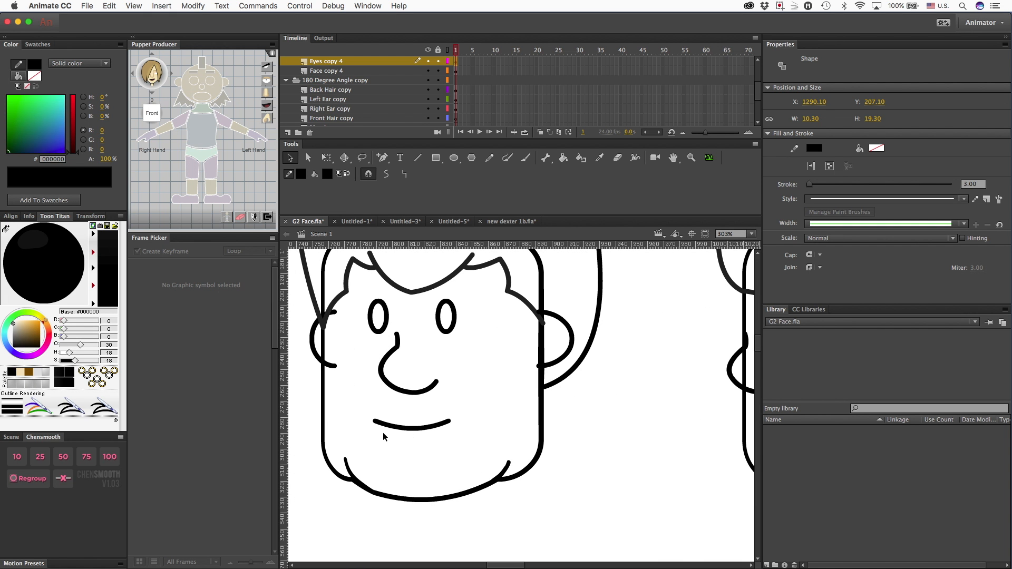
{"action": "scroll", "coordinate": [460, 433], "scroll_direction": "right", "scroll_amount": 19}
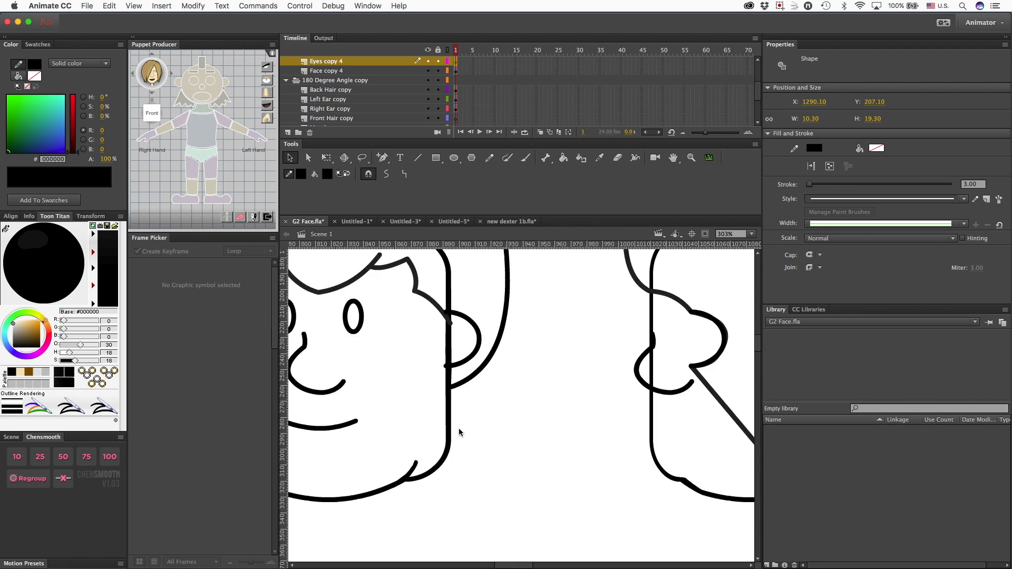
{"action": "scroll", "coordinate": [460, 433], "scroll_direction": "left", "scroll_amount": 4}
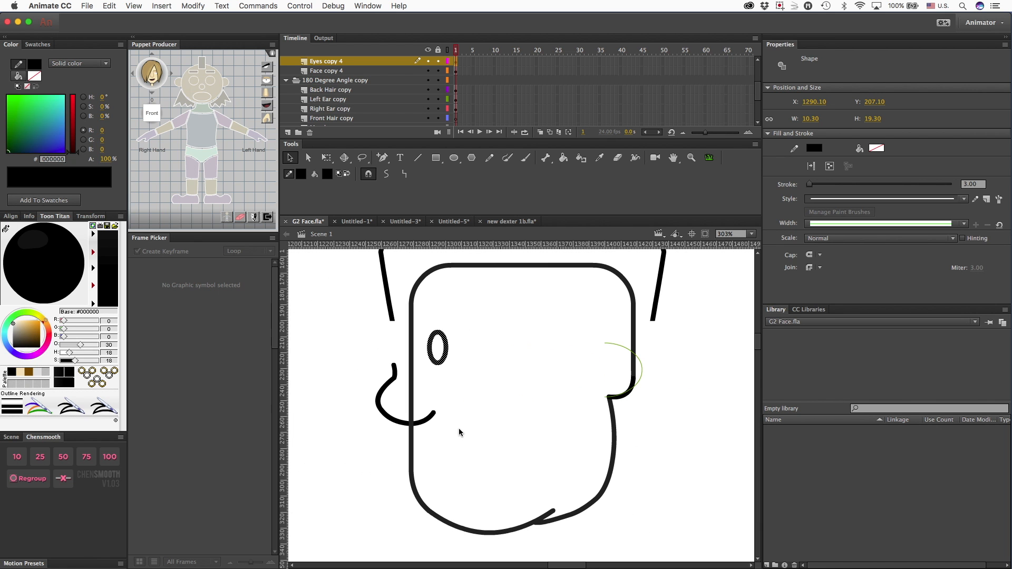
{"action": "left_click_drag", "start_coordinate": [578, 512], "coordinate": [579, 514]}
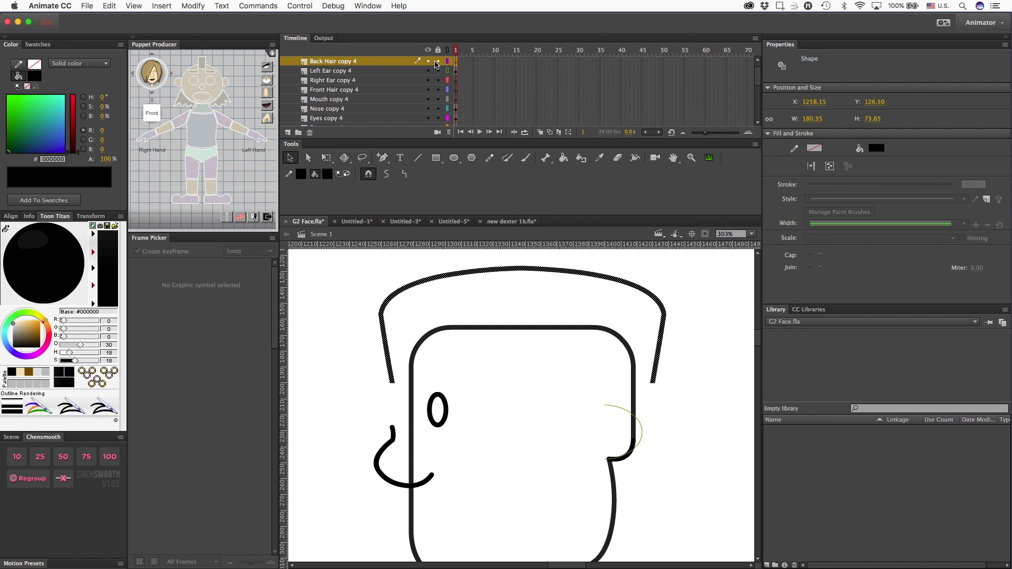
{"action": "left_click", "coordinate": [428, 62]}
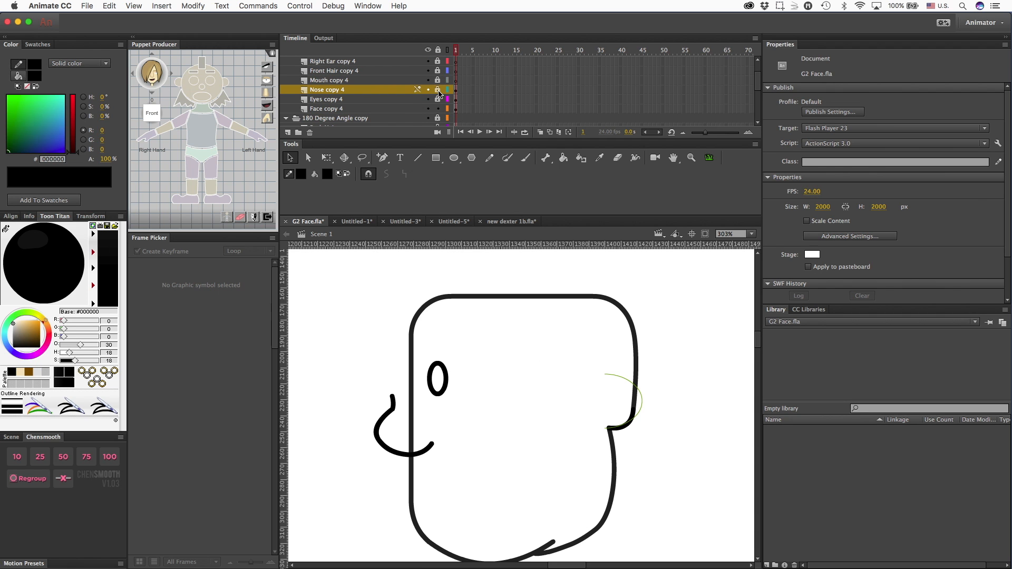
- Nudge the nose on the Nose copy 4 layer right until its bridge meets the face's front edge
{"action": "left_click", "coordinate": [382, 93]}
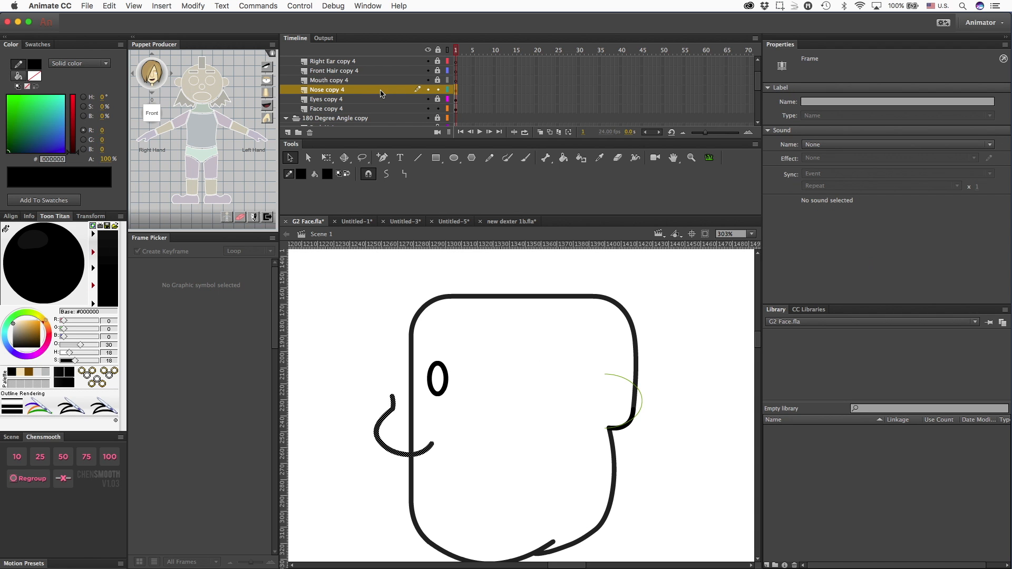
{"action": "key", "text": "Right"}
{"action": "key", "text": "Right"}
{"action": "key", "text": "Right"}
{"action": "key", "text": "Right"}
{"action": "key", "text": "Right"}
{"action": "key", "text": "Right"}
{"action": "key", "text": "Right"}
{"action": "key", "text": "Right"}
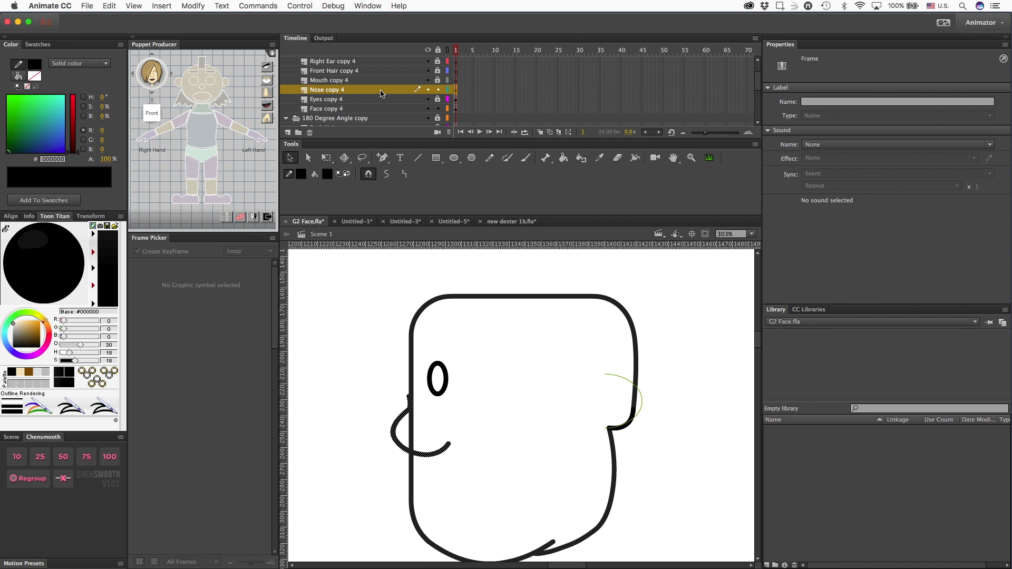
{"action": "key", "text": "Right"}
{"action": "key", "text": "Left"}
{"action": "key", "text": "Left"}
- Remove the face outline running behind the nose and bend the forehead edge to join the nose bridge
{"action": "left_click_drag", "start_coordinate": [467, 406], "coordinate": [395, 406]}
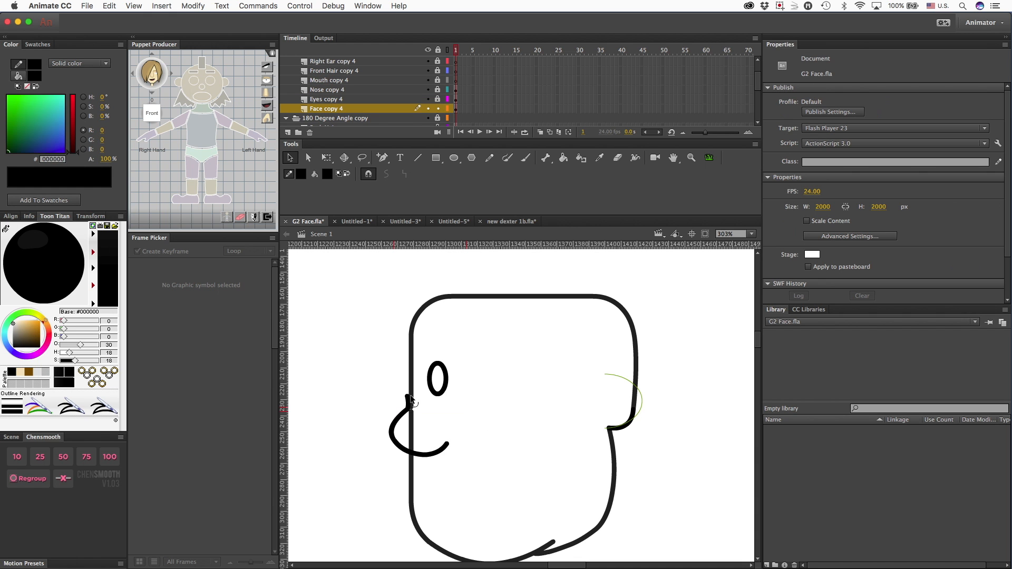
{"action": "mouse_move", "coordinate": [410, 401]}
{"action": "left_mouse_down"}
{"action": "mouse_move", "coordinate": [406, 354]}
{"action": "mouse_move", "coordinate": [403, 400]}
{"action": "left_mouse_up"}
- Narrow the front jaw outline with Free Transform so its front edge sits further back beneath the nose
{"action": "left_click", "coordinate": [411, 459]}
{"action": "scroll", "coordinate": [411, 447], "scroll_direction": "down", "scroll_amount": 3}
{"action": "key", "text": "q"}
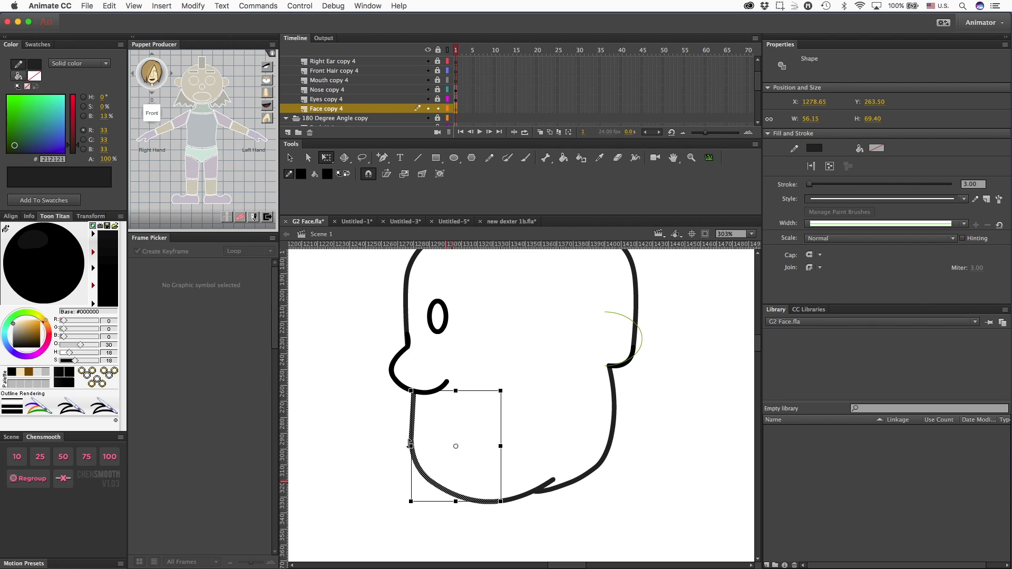
{"action": "left_click_drag", "start_coordinate": [411, 446], "coordinate": [430, 448]}
{"action": "left_click", "coordinate": [552, 527]}
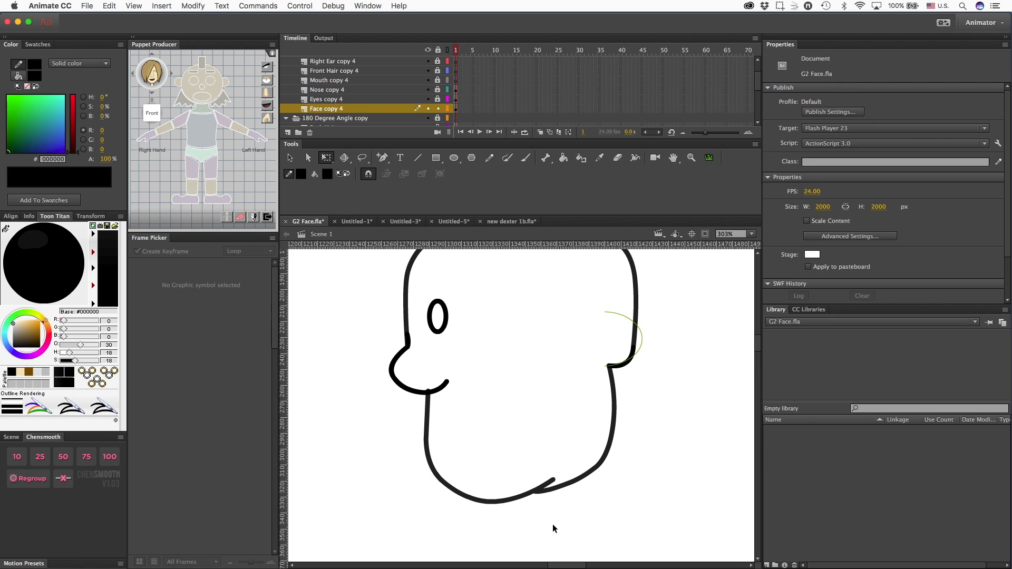
{"action": "key", "text": "super+minus"}
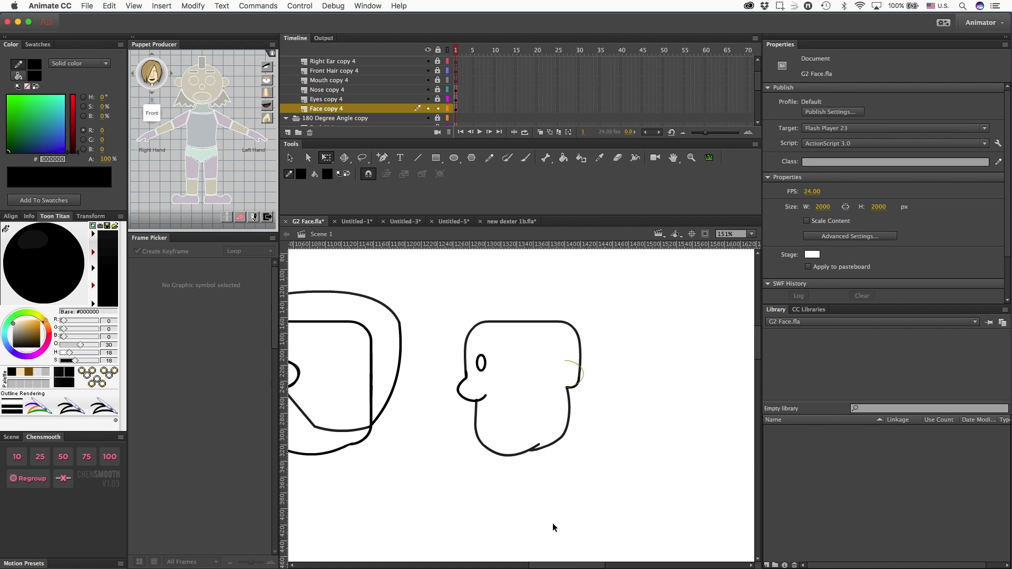
{"action": "key", "text": "super+equal"}
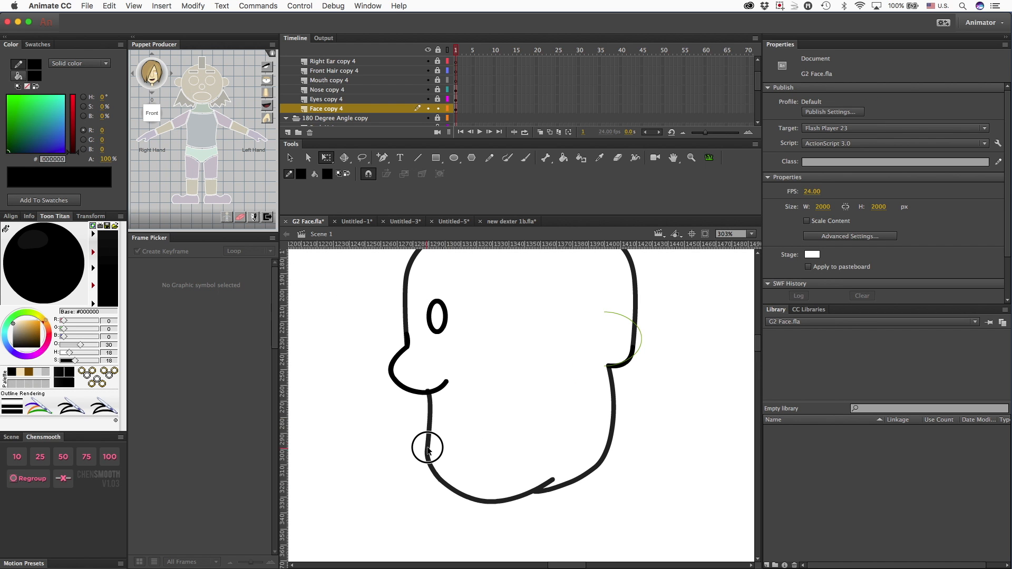
- Copy the three-quarter front head's mouth onto the Mouth copy 4 layer and shift it across to the side-view face
{"action": "scroll", "coordinate": [448, 369], "scroll_direction": "up", "scroll_amount": 3}
{"action": "scroll", "coordinate": [411, 426], "scroll_direction": "left", "scroll_amount": 10}
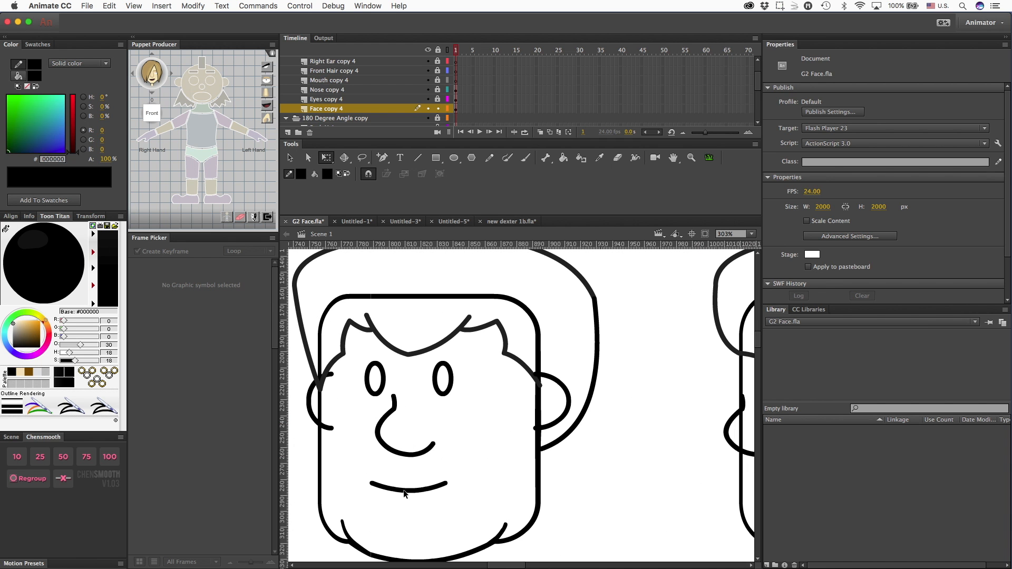
{"action": "left_click", "coordinate": [407, 491]}
{"action": "left_click", "coordinate": [333, 111]}
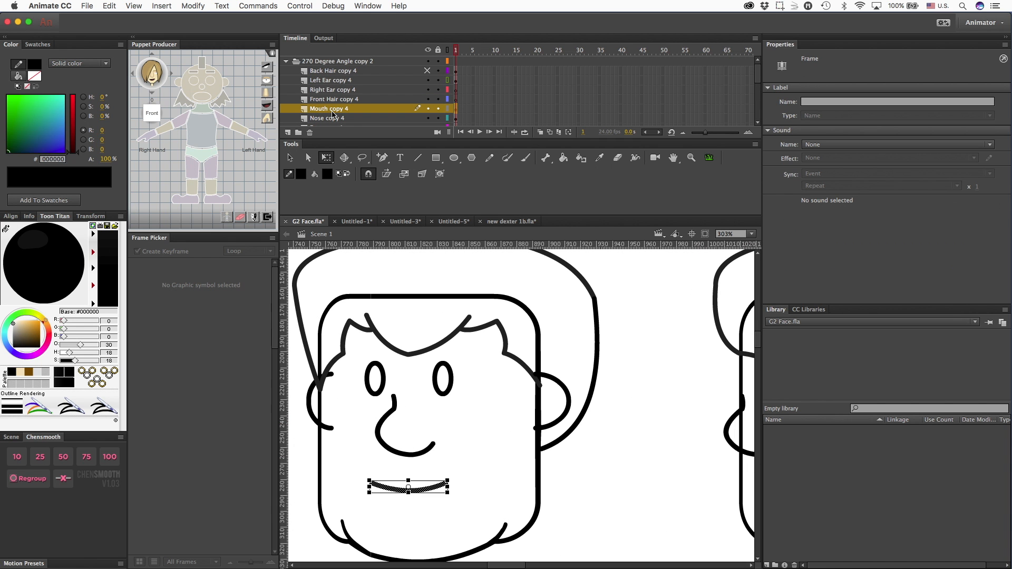
{"action": "key", "text": "super+minus"}
{"action": "key", "text": "super+minus"}
{"action": "key", "text": "super+minus"}
{"action": "key", "text": "shift+Right"}
{"action": "key", "text": "shift+Right"}
{"action": "key", "text": "shift+Right"}
{"action": "key", "text": "shift+Right"}
{"action": "key", "text": "shift+Right"}
{"action": "key", "text": "shift+Right"}
{"action": "key", "text": "shift+Right"}
{"action": "key", "text": "shift+Right"}
{"action": "key", "text": "shift+Right"}
{"action": "key", "text": "shift+Right"}
{"action": "key", "text": "shift+Right"}
{"action": "key", "text": "shift+Right"}
{"action": "key", "text": "shift+Right"}
{"action": "key", "text": "shift+Right"}
{"action": "key", "text": "shift+Right"}
{"action": "key", "text": "shift+Right"}
{"action": "key", "text": "shift+Right"}
{"action": "key", "text": "shift+Right"}
{"action": "key", "text": "super+equal"}
{"action": "key", "text": "super+equal"}
{"action": "key", "text": "super+equal"}
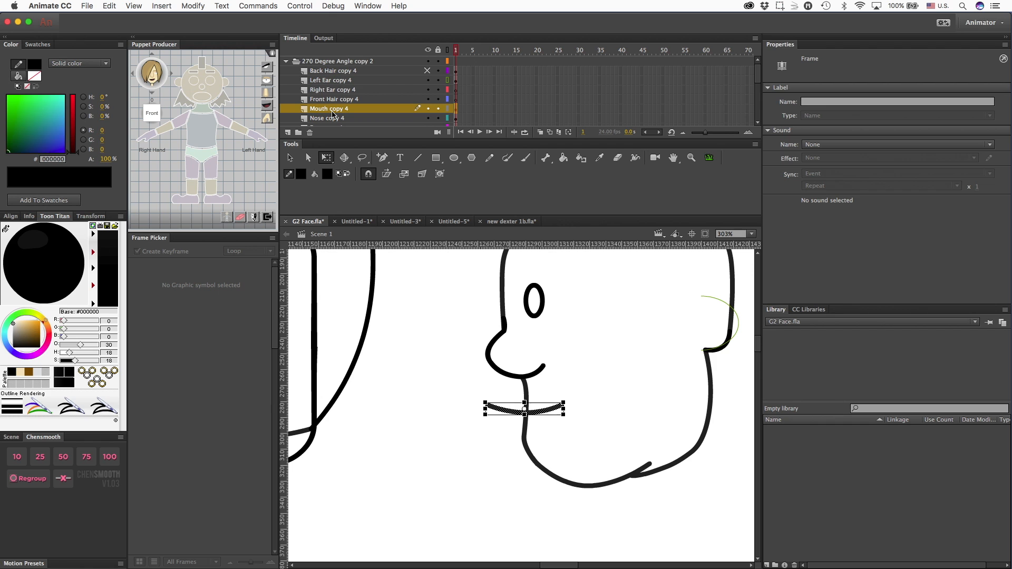
- Nudge the mouth slightly right and delete the part of it that extends past the face's front edge
{"action": "key", "text": "Right"}
{"action": "key", "text": "Right"}
{"action": "key", "text": "Escape"}
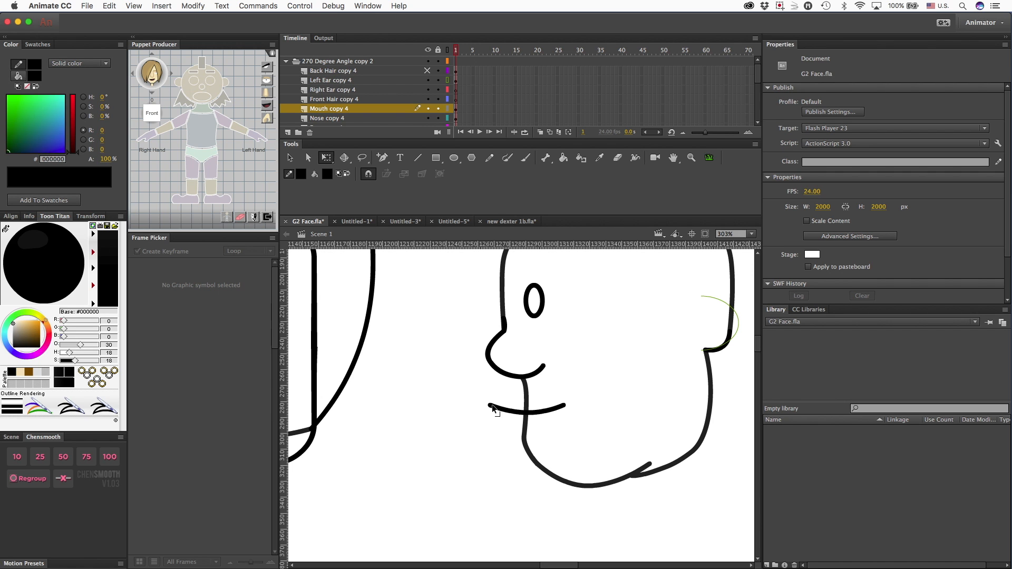
{"action": "left_click_drag", "start_coordinate": [465, 387], "coordinate": [505, 419]}
{"action": "key", "text": "Delete"}
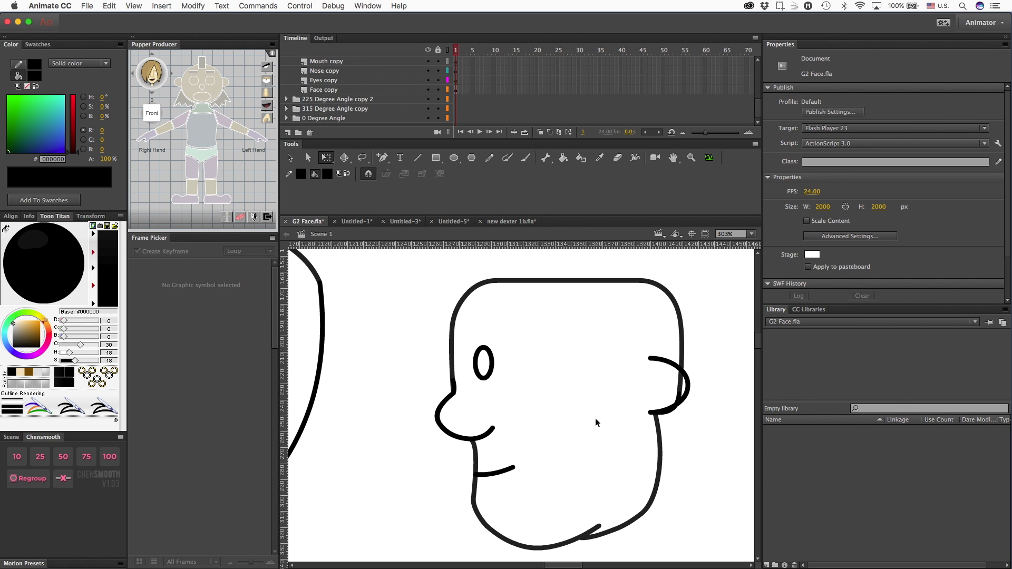
- Copy the right half of the three-quarter head's fringe onto the Front Hair copy 4 layer and shift it onto the side-view head
{"action": "scroll", "coordinate": [595, 418], "scroll_direction": "left", "scroll_amount": 10}
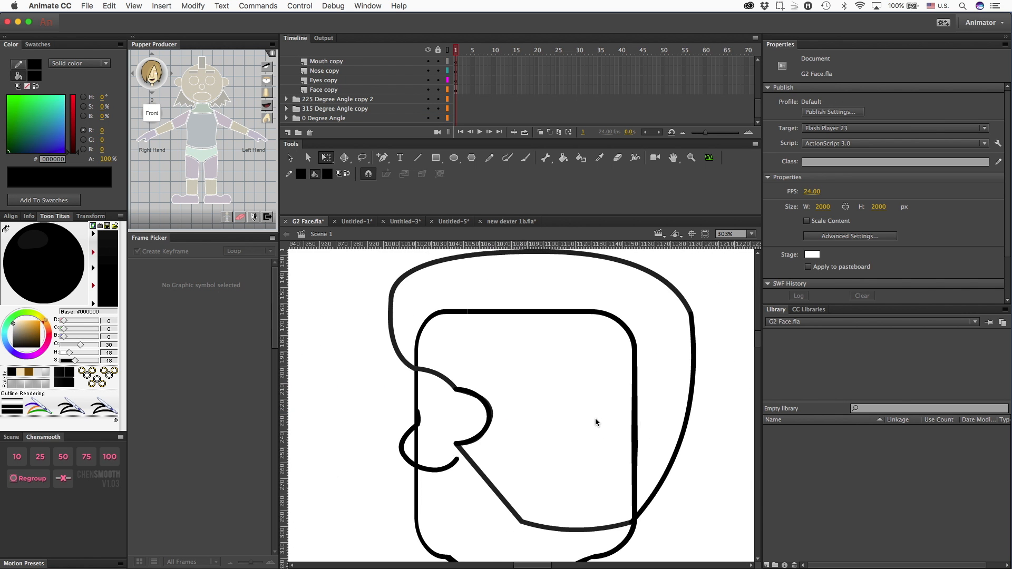
{"action": "scroll", "coordinate": [596, 418], "scroll_direction": "left", "scroll_amount": 6}
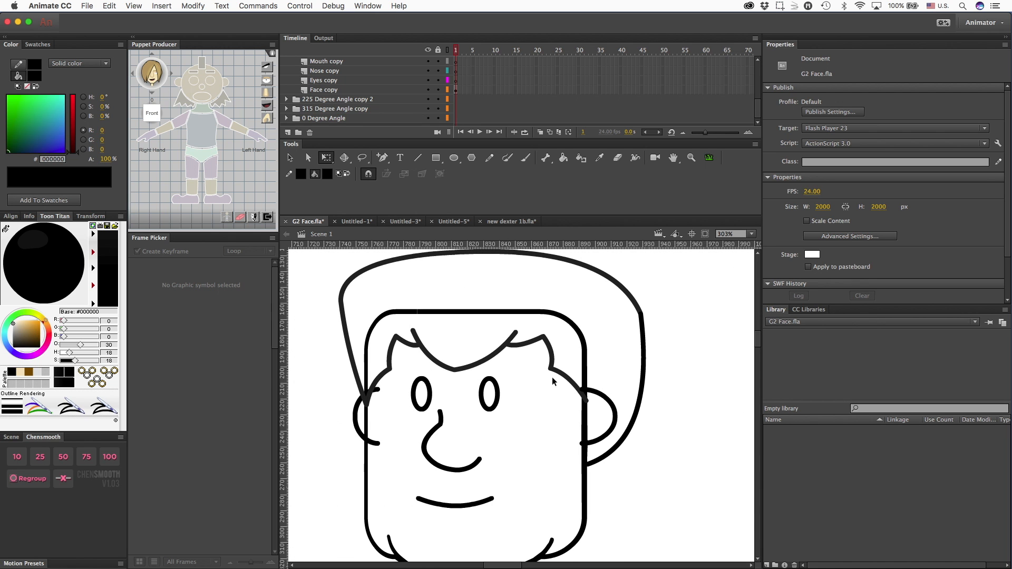
{"action": "left_click", "coordinate": [484, 361]}
{"action": "left_click", "coordinate": [518, 345], "text": "shift"}
{"action": "left_click", "coordinate": [511, 339], "text": "shift"}
{"action": "left_click", "coordinate": [551, 355], "text": "shift"}
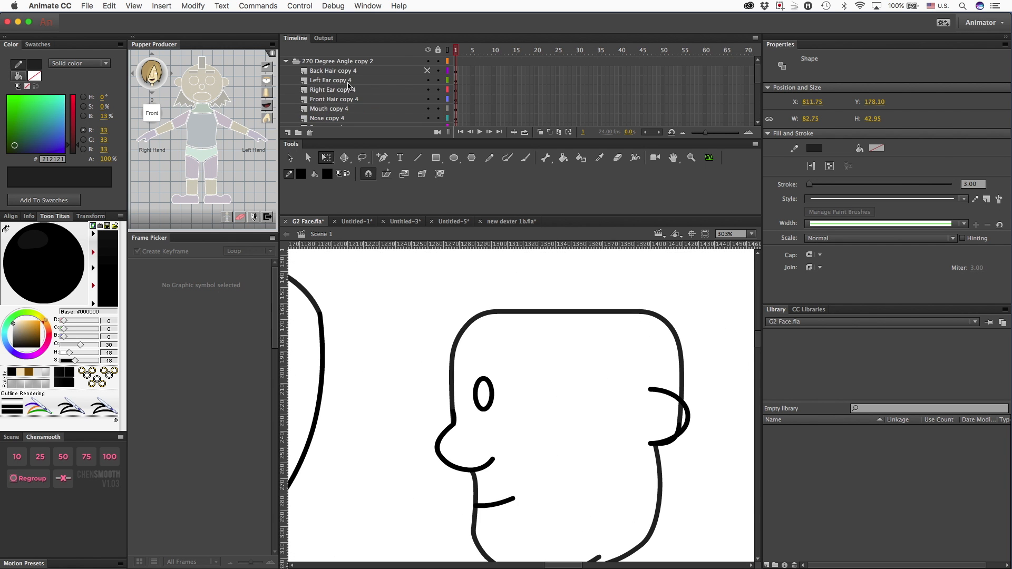
{"action": "left_click", "coordinate": [325, 99]}
{"action": "key", "text": "super+minus"}
{"action": "key", "text": "super+minus"}
{"action": "key", "text": "super+shift+v"}
{"action": "key", "text": "shift+Right"}
{"action": "key", "text": "shift+Right"}
{"action": "key", "text": "shift+Right"}
{"action": "key", "text": "shift+Right"}
{"action": "key", "text": "shift+Right"}
{"action": "key", "text": "shift+Right"}
{"action": "key", "text": "shift+Right"}
{"action": "key", "text": "shift+Right"}
{"action": "key", "text": "shift+Right"}
{"action": "key", "text": "shift+Right"}
{"action": "key", "text": "shift+Right"}
{"action": "key", "text": "shift+Right"}
{"action": "key", "text": "shift+Right"}
{"action": "key", "text": "shift+Right"}
{"action": "key", "text": "shift+Right"}
{"action": "key", "text": "shift+Right"}
{"action": "key", "text": "shift+Right"}
{"action": "key", "text": "shift+Right"}
{"action": "key", "text": "shift+Right"}
{"action": "key", "text": "shift+Right"}
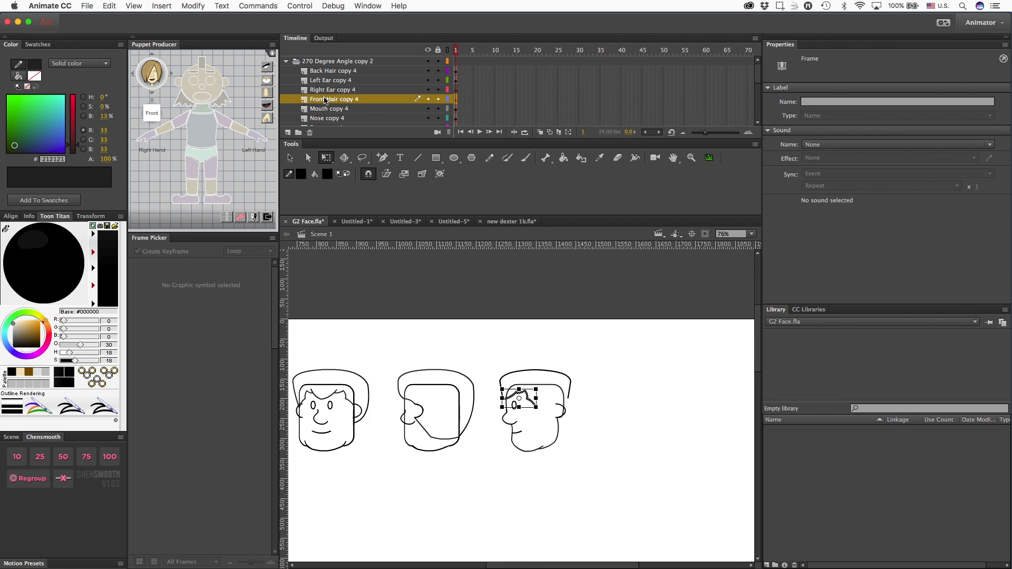
- Stretch the side-view fringe wider with Free Transform so its rear end reaches back towards the ear
{"action": "key", "text": "super+equal"}
{"action": "key", "text": "super+equal"}
{"action": "key", "text": "super+equal"}
{"action": "key", "text": "super+minus"}
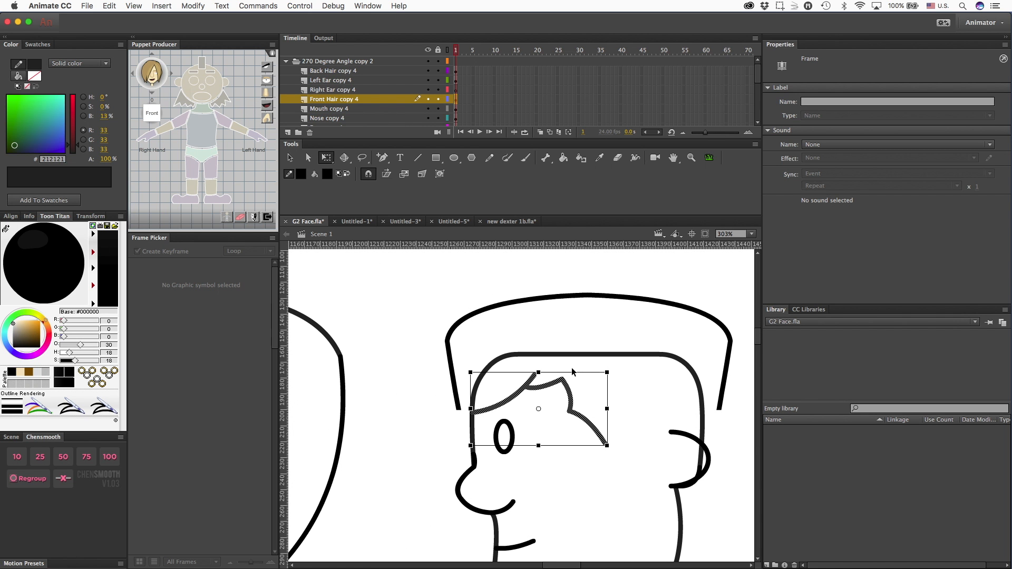
{"action": "left_click_drag", "start_coordinate": [607, 409], "coordinate": [661, 417]}
- Move the side-view head's ear forward so it meets the rear end of the fringe
{"action": "left_click", "coordinate": [685, 436]}
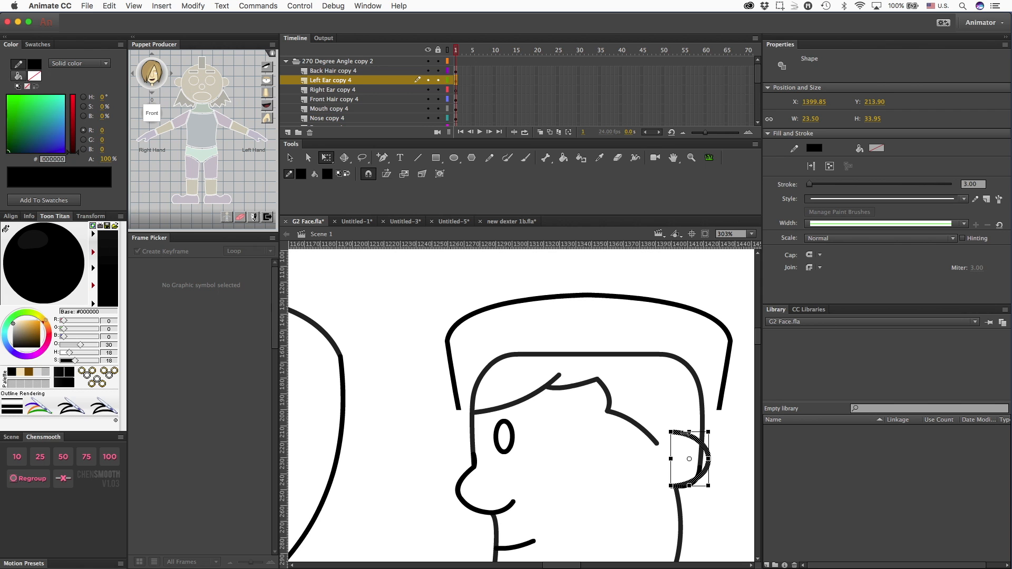
{"action": "left_click_drag", "start_coordinate": [696, 433], "coordinate": [656, 442]}
{"action": "left_click", "coordinate": [668, 447]}
{"action": "left_click_drag", "start_coordinate": [658, 486], "coordinate": [660, 479]}
{"action": "scroll", "coordinate": [669, 436], "scroll_direction": "down", "scroll_amount": 4}
{"action": "scroll", "coordinate": [669, 438], "scroll_direction": "up", "scroll_amount": 4}
- Display the Back Hair copy 4 layer as outlines, lock it, and make Front Hair copy 4 the active layer
{"action": "left_click", "coordinate": [725, 377]}
{"action": "scroll", "coordinate": [725, 377], "scroll_direction": "right", "scroll_amount": 3}
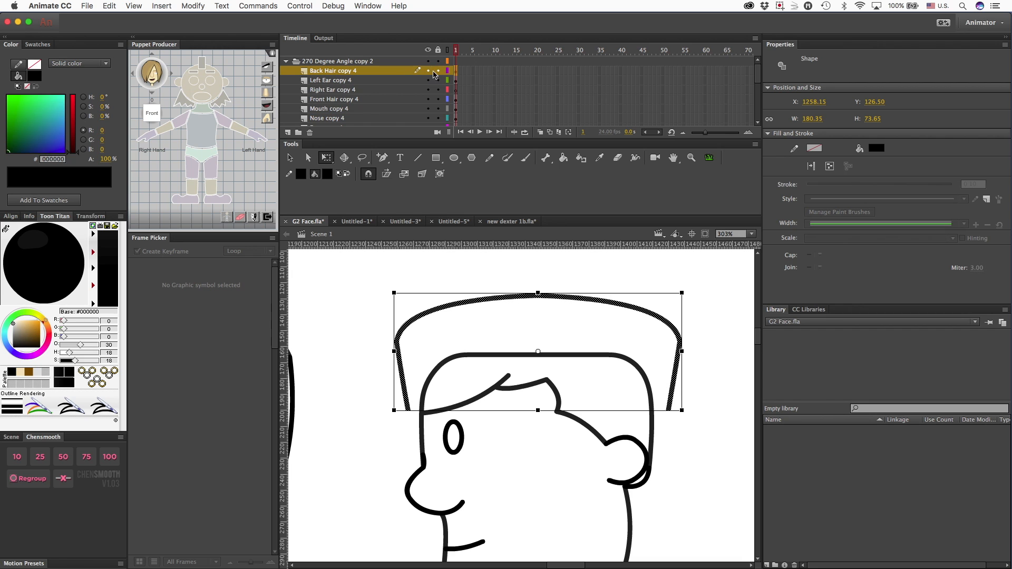
{"action": "left_click", "coordinate": [455, 72]}
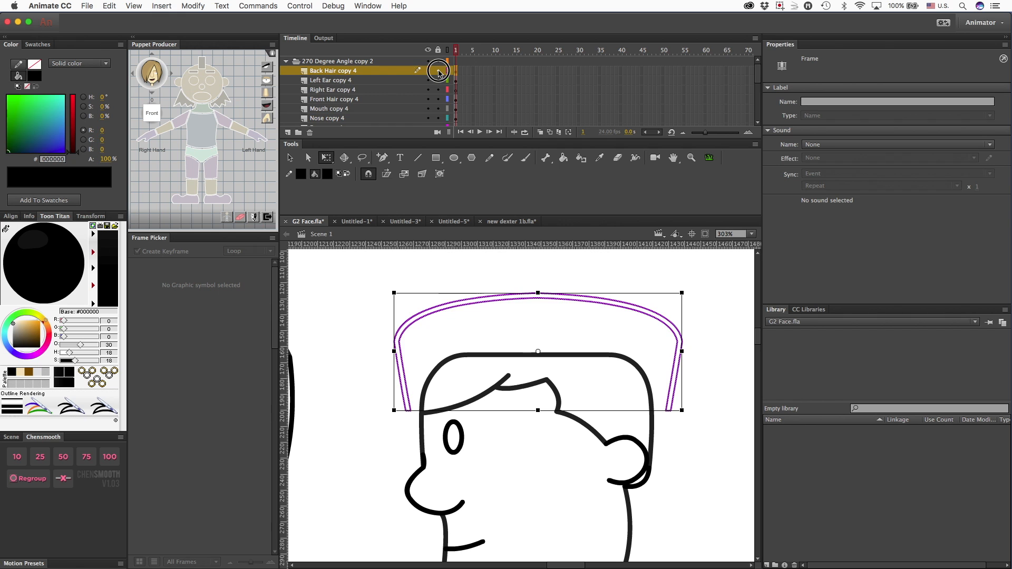
{"action": "left_click", "coordinate": [438, 70]}
{"action": "left_click", "coordinate": [337, 99]}
- Draw connected straight lines from the fringe's front tip to the hair's top centre, its upper back corner, and down to the back of the jaw
{"action": "left_click", "coordinate": [366, 413]}
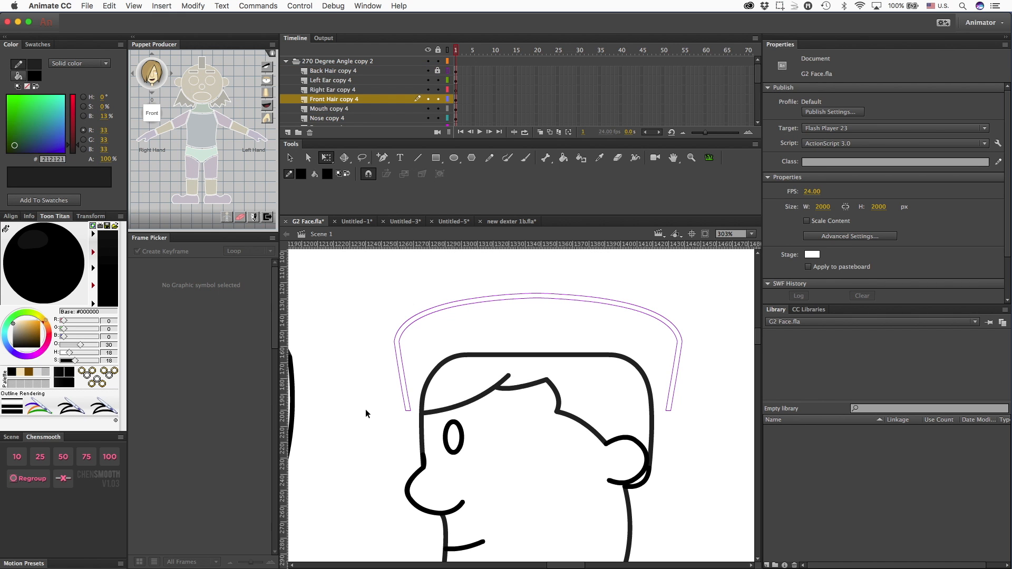
{"action": "key", "text": "n"}
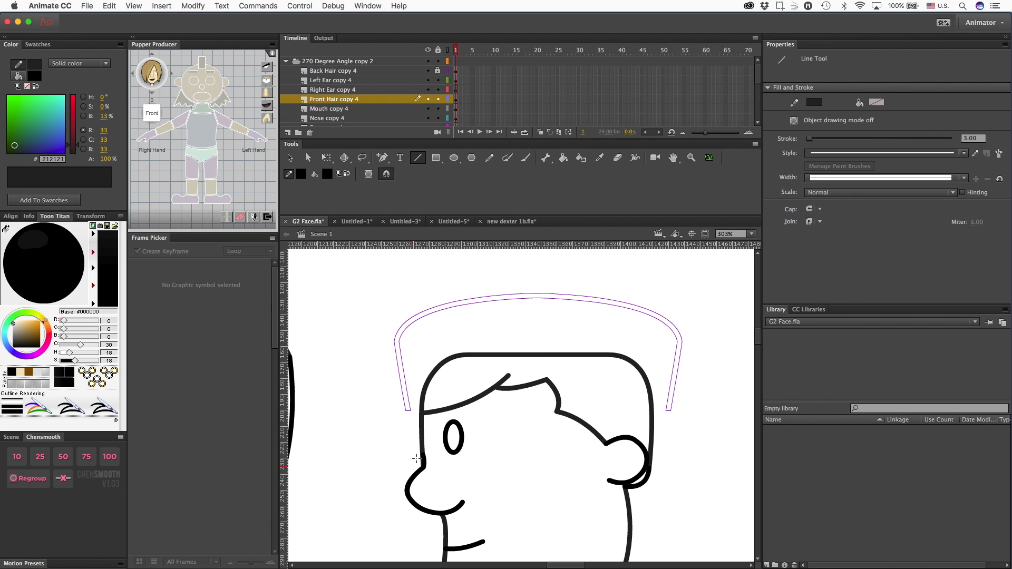
{"action": "mouse_move", "coordinate": [422, 410]}
{"action": "left_mouse_down"}
{"action": "mouse_move", "coordinate": [384, 311]}
{"action": "mouse_move", "coordinate": [398, 341]}
{"action": "mouse_move", "coordinate": [402, 331]}
{"action": "mouse_move", "coordinate": [398, 344]}
{"action": "mouse_move", "coordinate": [537, 296]}
{"action": "left_mouse_up"}
{"action": "left_click_drag", "start_coordinate": [537, 296], "coordinate": [680, 341]}
{"action": "scroll", "coordinate": [682, 343], "scroll_direction": "down", "scroll_amount": 3}
{"action": "scroll", "coordinate": [682, 343], "scroll_direction": "right", "scroll_amount": 10}
{"action": "left_click_drag", "start_coordinate": [445, 279], "coordinate": [403, 506]}
- With the other layers locked, bend the front hair line into a curve bulging ahead of the forehead along the outlined back hair
{"action": "key", "text": "v"}
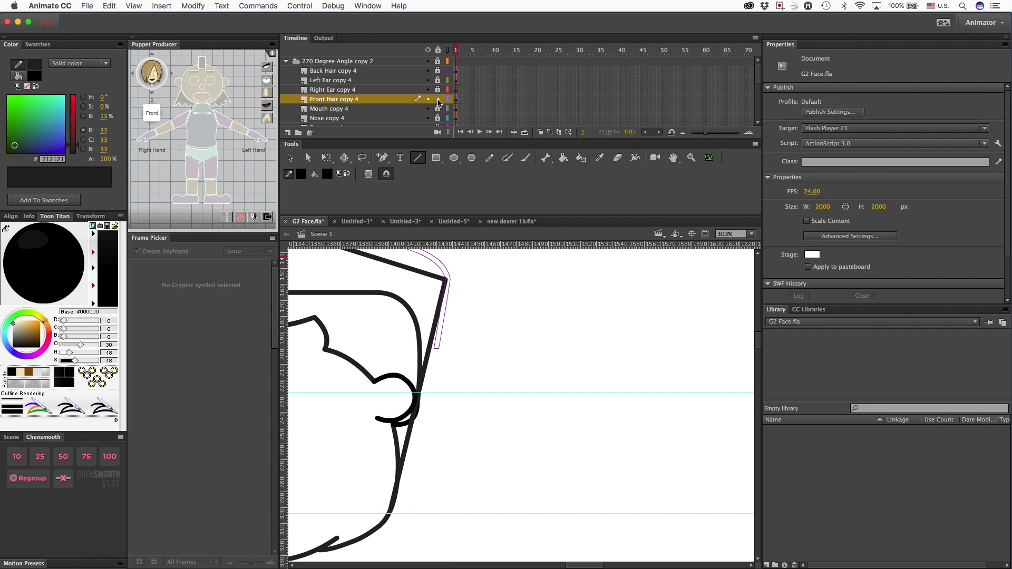
{"action": "scroll", "coordinate": [416, 389], "scroll_direction": "left", "scroll_amount": 10}
{"action": "scroll", "coordinate": [417, 389], "scroll_direction": "up", "scroll_amount": 4}
{"action": "scroll", "coordinate": [417, 389], "scroll_direction": "left", "scroll_amount": 3}
{"action": "left_click_drag", "start_coordinate": [407, 370], "coordinate": [401, 386]}
{"action": "left_click_drag", "start_coordinate": [426, 337], "coordinate": [396, 332]}
{"action": "key", "text": "super+z"}
{"action": "left_click_drag", "start_coordinate": [437, 321], "coordinate": [406, 317]}
{"action": "left_click_drag", "start_coordinate": [538, 298], "coordinate": [538, 294]}
- Bend the top and rear hair lines into a rounded contour that swells behind the head and tapers down to the jaw
{"action": "left_click_drag", "start_coordinate": [617, 321], "coordinate": [637, 297]}
{"action": "scroll", "coordinate": [640, 316], "scroll_direction": "down", "scroll_amount": 4}
{"action": "left_click_drag", "start_coordinate": [656, 375], "coordinate": [680, 373]}
{"action": "left_click_drag", "start_coordinate": [679, 273], "coordinate": [680, 289]}
{"action": "scroll", "coordinate": [681, 296], "scroll_direction": "up", "scroll_amount": 5}
{"action": "left_click_drag", "start_coordinate": [685, 383], "coordinate": [690, 388]}
{"action": "scroll", "coordinate": [688, 364], "scroll_direction": "down", "scroll_amount": 5}
{"action": "left_click_drag", "start_coordinate": [686, 348], "coordinate": [693, 341]}
{"action": "scroll", "coordinate": [693, 318], "scroll_direction": "up", "scroll_amount": 5}
{"action": "left_click_drag", "start_coordinate": [558, 299], "coordinate": [556, 292]}
{"action": "left_click_drag", "start_coordinate": [538, 298], "coordinate": [538, 296]}
{"action": "scroll", "coordinate": [536, 297], "scroll_direction": "down", "scroll_amount": 4}
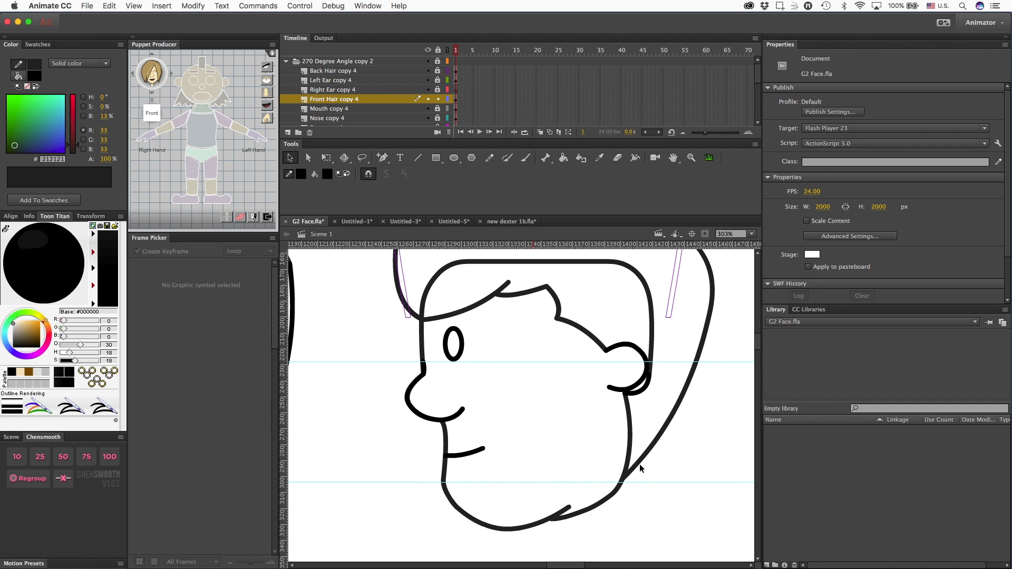
- Show Left Ear copy 4 as outlines, then draw a line from the hair's lower tip to the fringe's rear end and curve it backward
{"action": "left_click", "coordinate": [447, 80]}
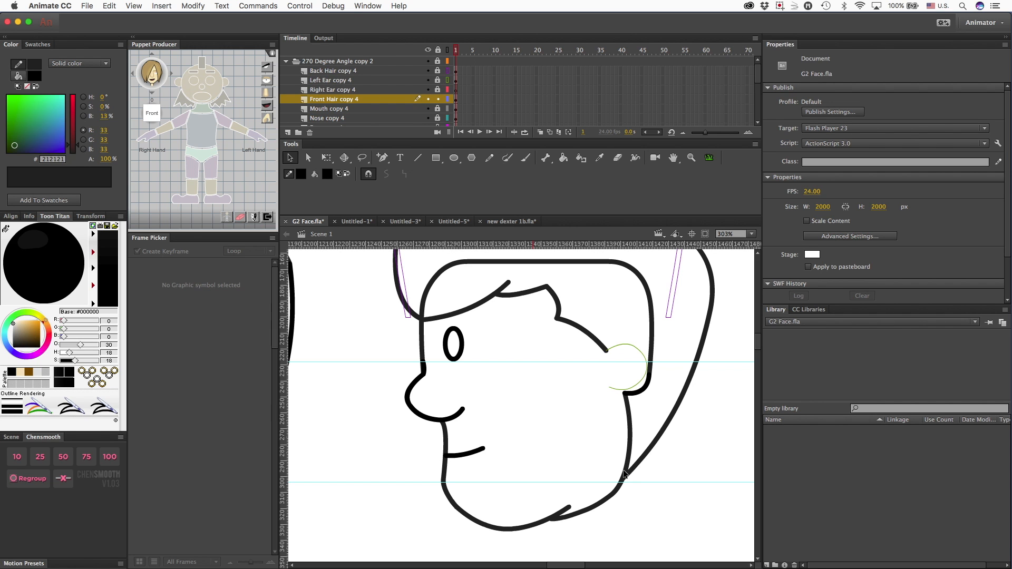
{"action": "key", "text": "n"}
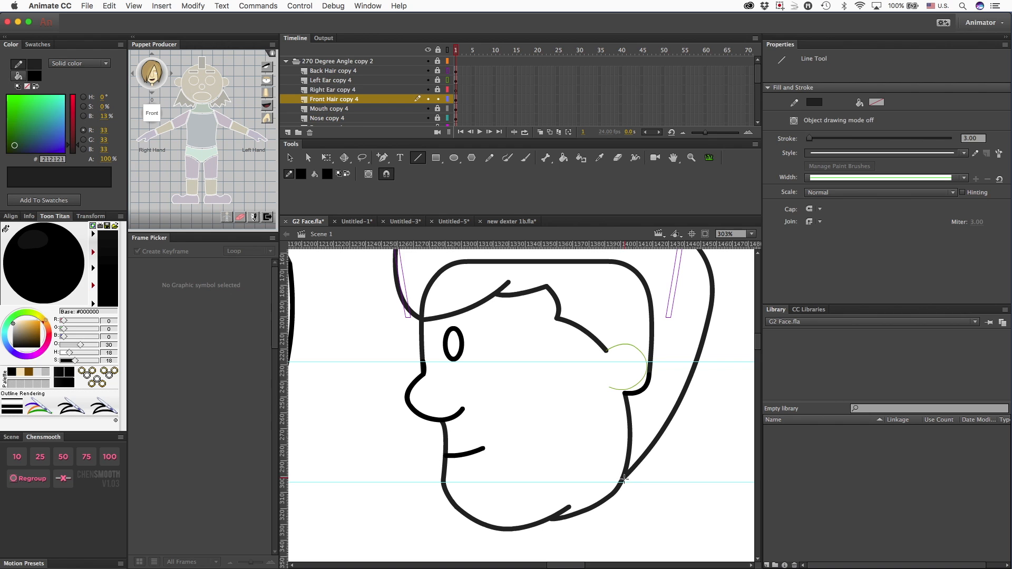
{"action": "mouse_move", "coordinate": [623, 479]}
{"action": "left_mouse_down"}
{"action": "mouse_move", "coordinate": [599, 375]}
{"action": "mouse_move", "coordinate": [608, 351]}
{"action": "left_mouse_up"}
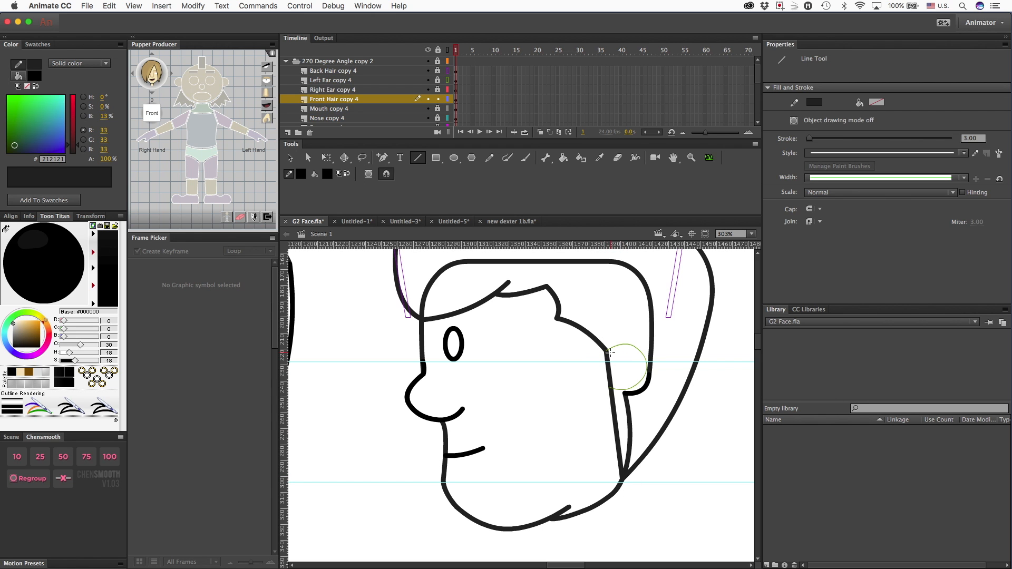
{"action": "key", "text": "v"}
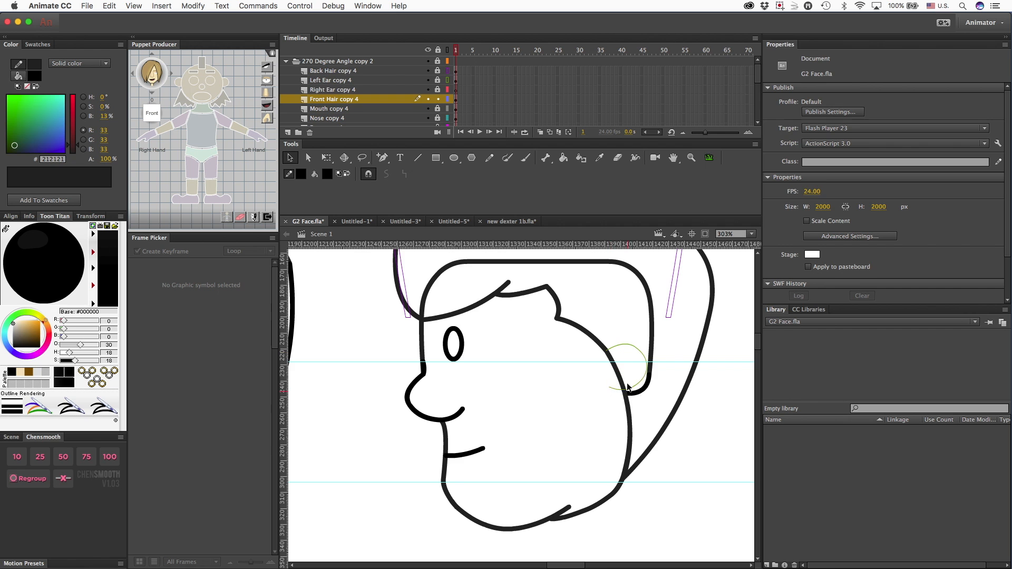
- Unlock and delete the Back Hair copy 4 layer
{"action": "scroll", "coordinate": [625, 350], "scroll_direction": "up", "scroll_amount": 3}
{"action": "scroll", "coordinate": [625, 350], "scroll_direction": "right", "scroll_amount": 2}
{"action": "key", "text": "super+minus"}
{"action": "key", "text": "super+equal"}
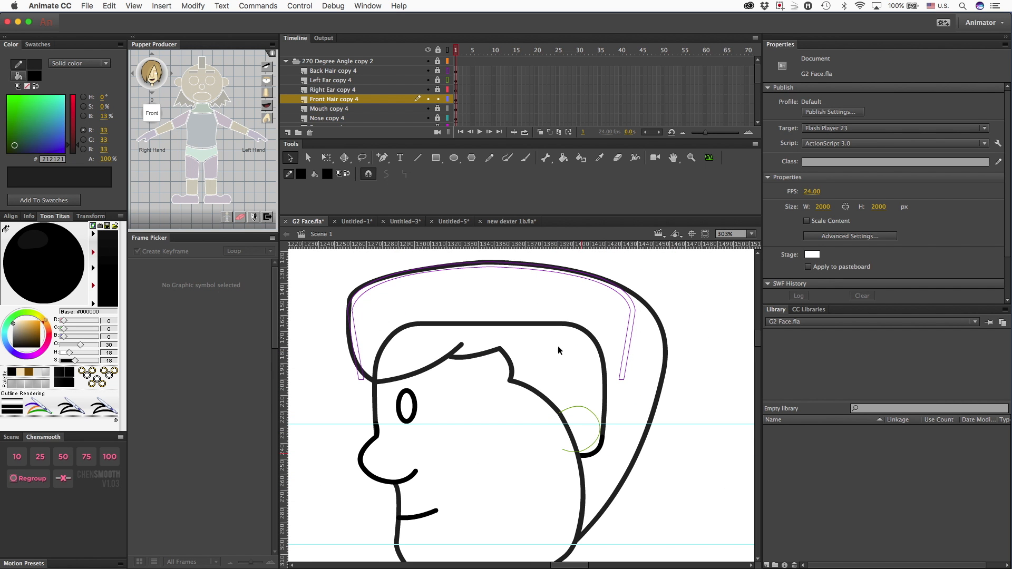
{"action": "left_click", "coordinate": [438, 71]}
{"action": "left_click", "coordinate": [360, 72]}
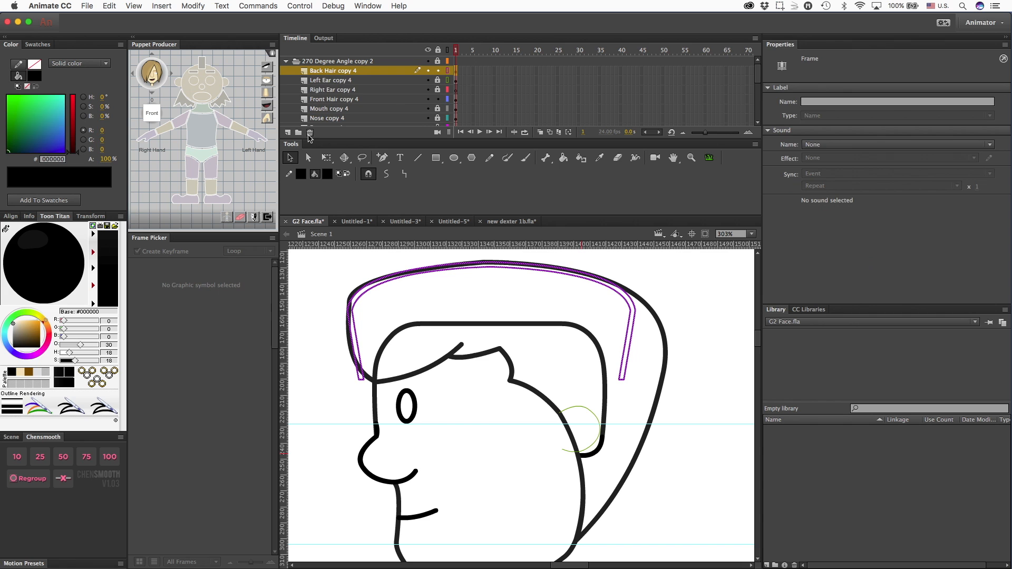
{"action": "left_click", "coordinate": [310, 133]}
{"action": "scroll", "coordinate": [377, 356], "scroll_direction": "down", "scroll_amount": 3}
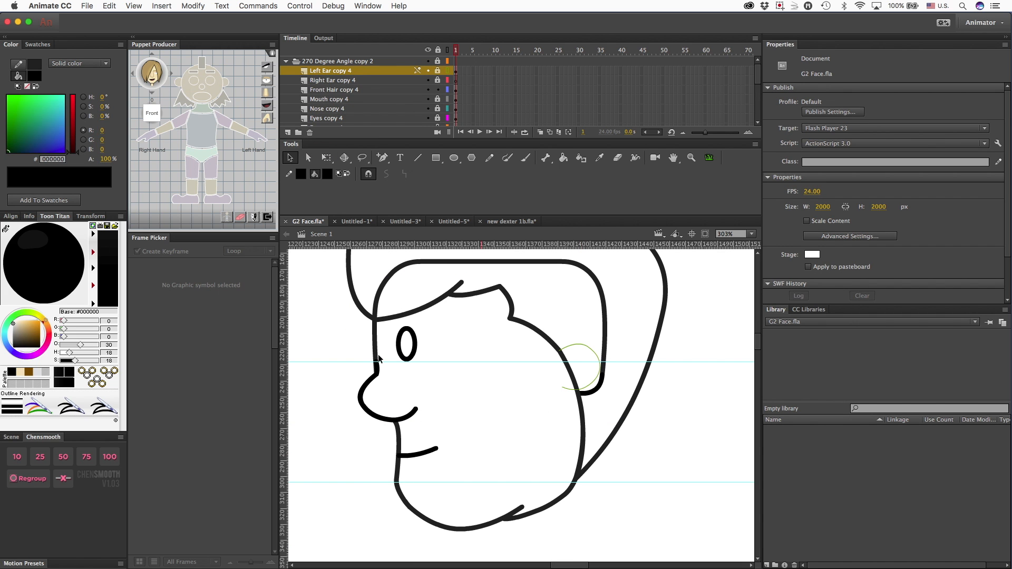
- Unlock Face copy 4 and Nose copy 4, and slant the forehead line inward so it joins the top of the nose
{"action": "scroll", "coordinate": [397, 126], "scroll_direction": "down", "scroll_amount": 1}
{"action": "scroll", "coordinate": [413, 396], "scroll_direction": "up", "scroll_amount": 2}
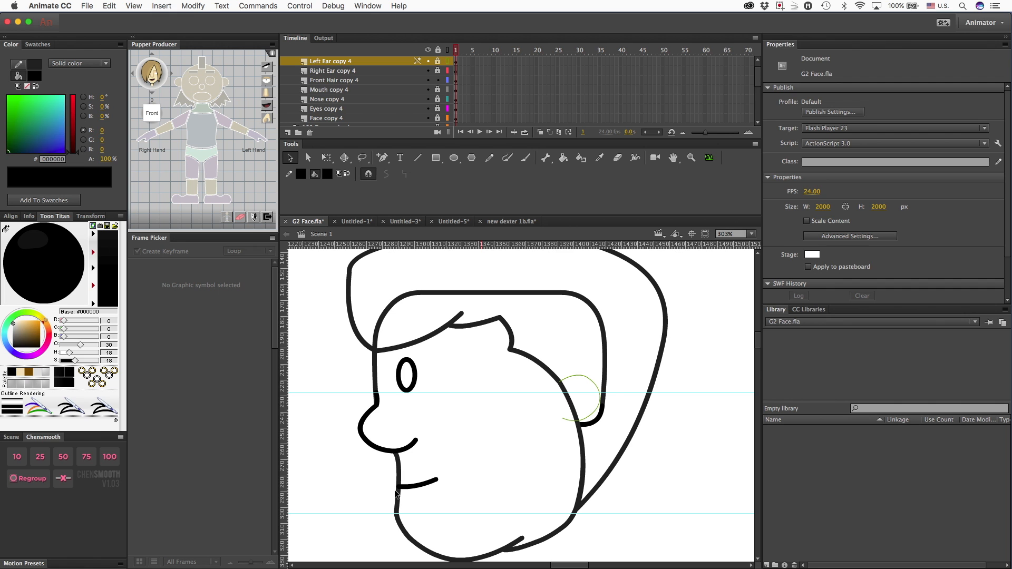
{"action": "scroll", "coordinate": [406, 88], "scroll_direction": "down", "scroll_amount": 2}
{"action": "left_click", "coordinate": [355, 101]}
{"action": "left_click", "coordinate": [438, 99]}
{"action": "left_click", "coordinate": [438, 80]}
{"action": "left_click_drag", "start_coordinate": [374, 372], "coordinate": [384, 406]}
{"action": "left_click", "coordinate": [377, 400]}
{"action": "left_click", "coordinate": [438, 81]}
{"action": "left_click", "coordinate": [447, 80]}
{"action": "mouse_move", "coordinate": [383, 392]}
{"action": "left_mouse_down"}
{"action": "mouse_move", "coordinate": [388, 403]}
{"action": "mouse_move", "coordinate": [387, 343]}
{"action": "mouse_move", "coordinate": [383, 402]}
{"action": "left_mouse_up"}
{"action": "left_click", "coordinate": [438, 81]}
{"action": "left_click", "coordinate": [447, 80]}
- Reshape the nose's rear end and the front jaw line so the face runs straight down beneath the nose to the chin
{"action": "left_click_drag", "start_coordinate": [416, 441], "coordinate": [385, 510]}
{"action": "scroll", "coordinate": [393, 474], "scroll_direction": "down", "scroll_amount": 3}
{"action": "left_click_drag", "start_coordinate": [392, 452], "coordinate": [397, 452]}
{"action": "scroll", "coordinate": [517, 487], "scroll_direction": "up", "scroll_amount": 3}
{"action": "key", "text": "super+minus"}
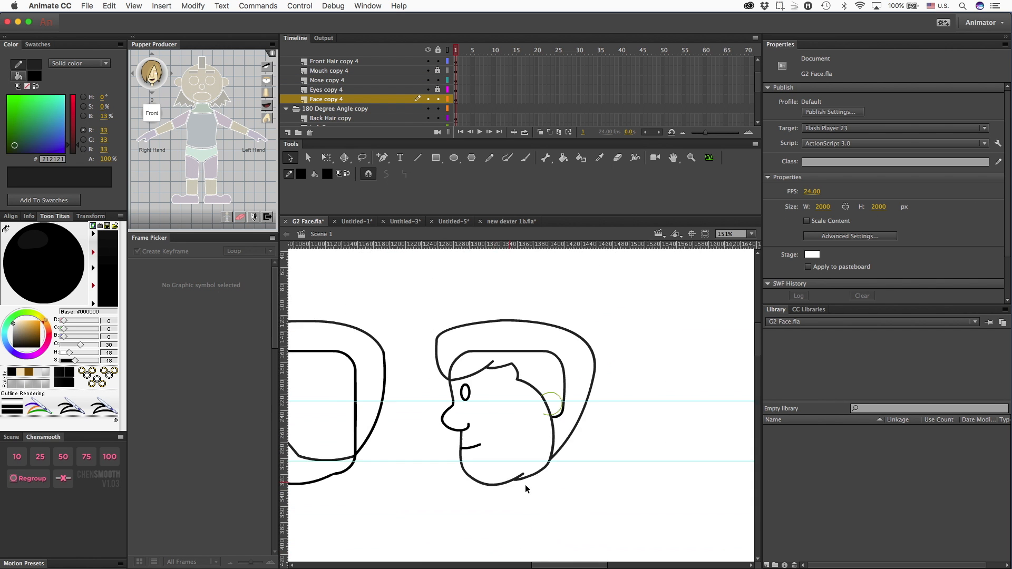
{"action": "key", "text": "super+minus"}
{"action": "key", "text": "super+equal"}
{"action": "key", "text": "super+equal"}
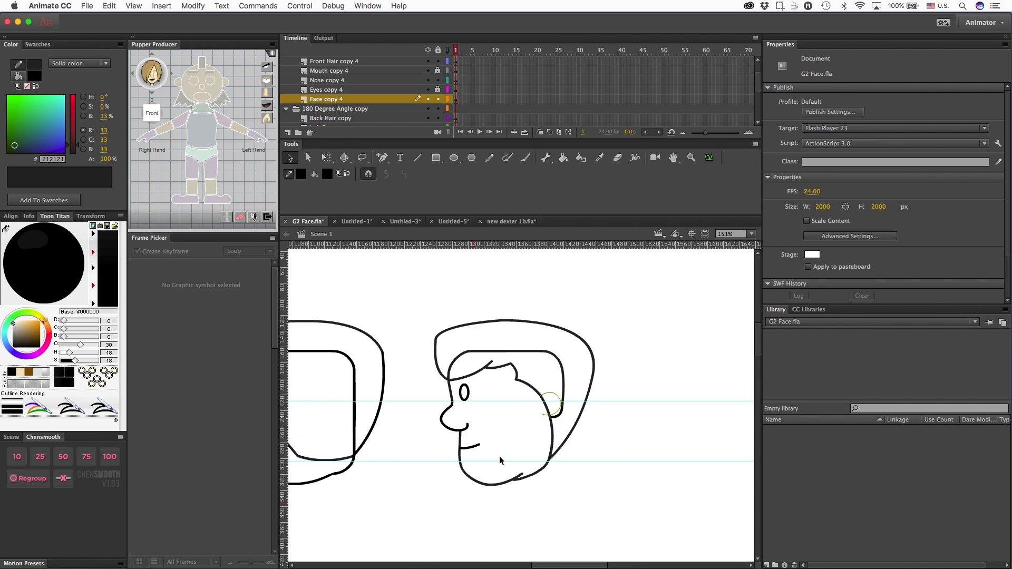
- Unlock the Mouth copy 4 layer and nudge the mouth left until it meets the front of the face
{"action": "left_click", "coordinate": [437, 70]}
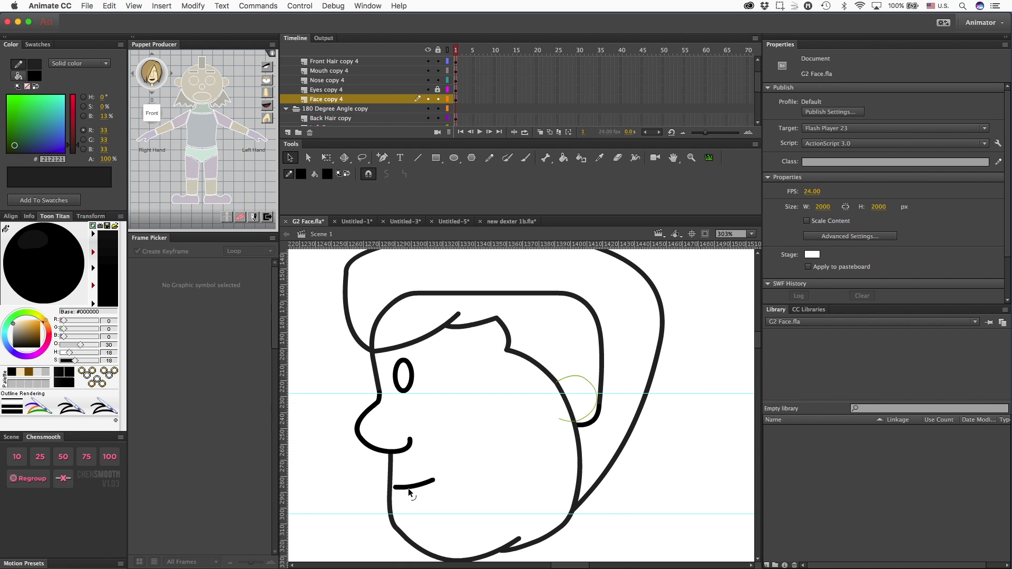
{"action": "left_click", "coordinate": [408, 488]}
{"action": "key", "text": "Left"}
{"action": "key", "text": "Left"}
{"action": "key", "text": "Left"}
{"action": "scroll", "coordinate": [408, 488], "scroll_direction": "up", "scroll_amount": 3}
{"action": "left_click", "coordinate": [381, 507]}
- Bend the head's rear outline near the ear slightly outward and round the front of the chin
{"action": "key", "text": "super+minus"}
{"action": "left_click_drag", "start_coordinate": [563, 405], "coordinate": [567, 410]}
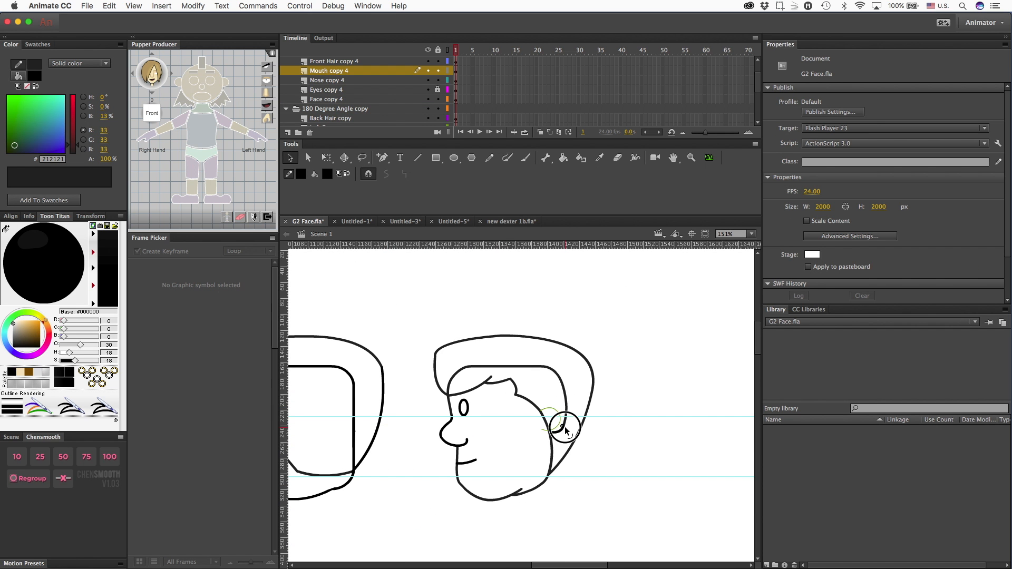
{"action": "left_click_drag", "start_coordinate": [551, 462], "coordinate": [550, 448]}
{"action": "key", "text": "super+z"}
{"action": "left_click_drag", "start_coordinate": [467, 489], "coordinate": [462, 487]}
{"action": "key", "text": "super+minus"}
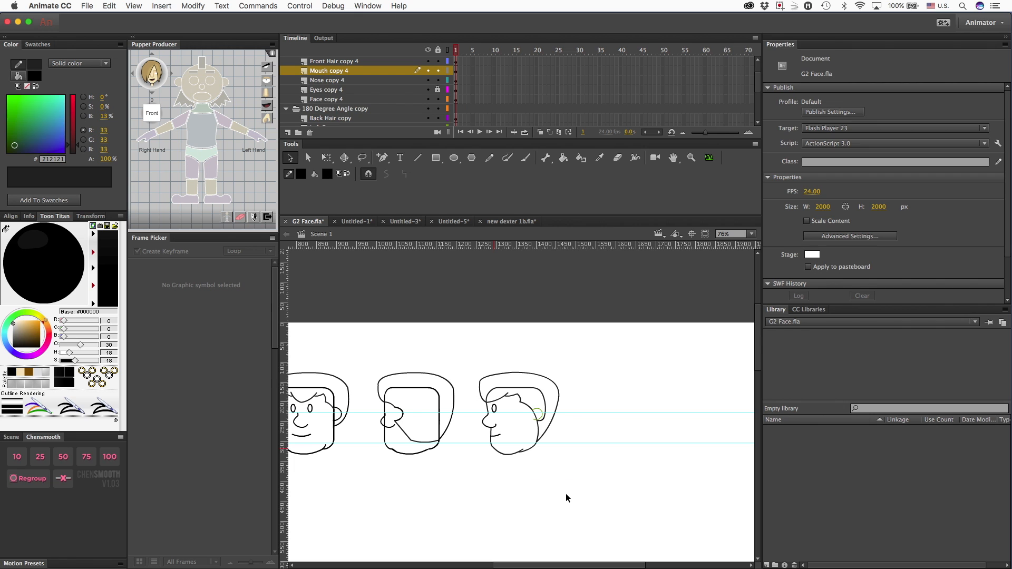
- Unlock the Eyes copy 4 layer and select the side-view eye to check it
{"action": "left_click", "coordinate": [497, 412]}
{"action": "left_click", "coordinate": [438, 92]}
{"action": "left_click", "coordinate": [494, 410]}
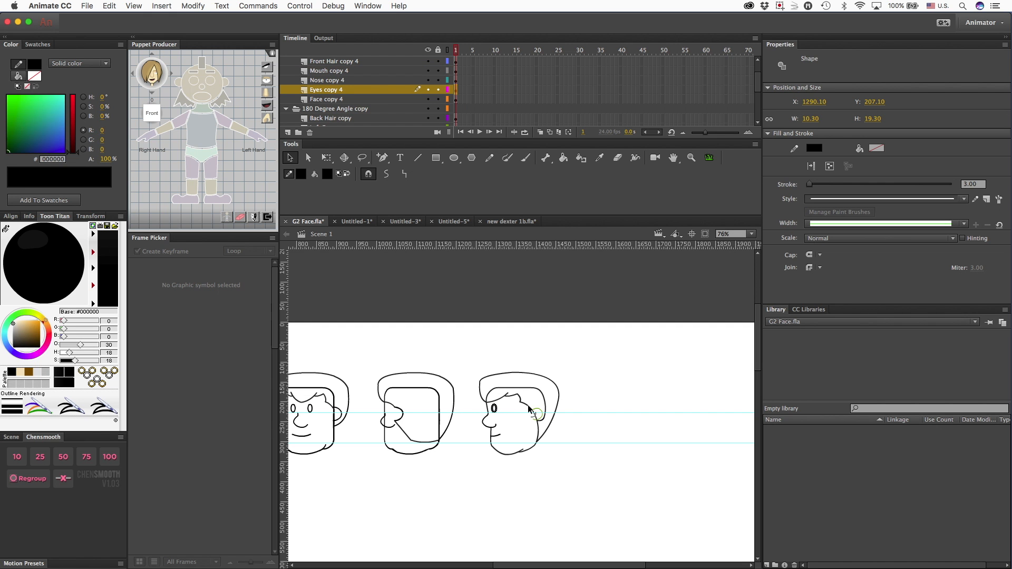
{"action": "left_click", "coordinate": [534, 524]}
- Collapse the 270 Degree Angle copy 2 and 180 Degree Angle copy folders, and duplicate the 180 Degree Angle copy folder
{"action": "scroll", "coordinate": [535, 524], "scroll_direction": "right", "scroll_amount": 3}
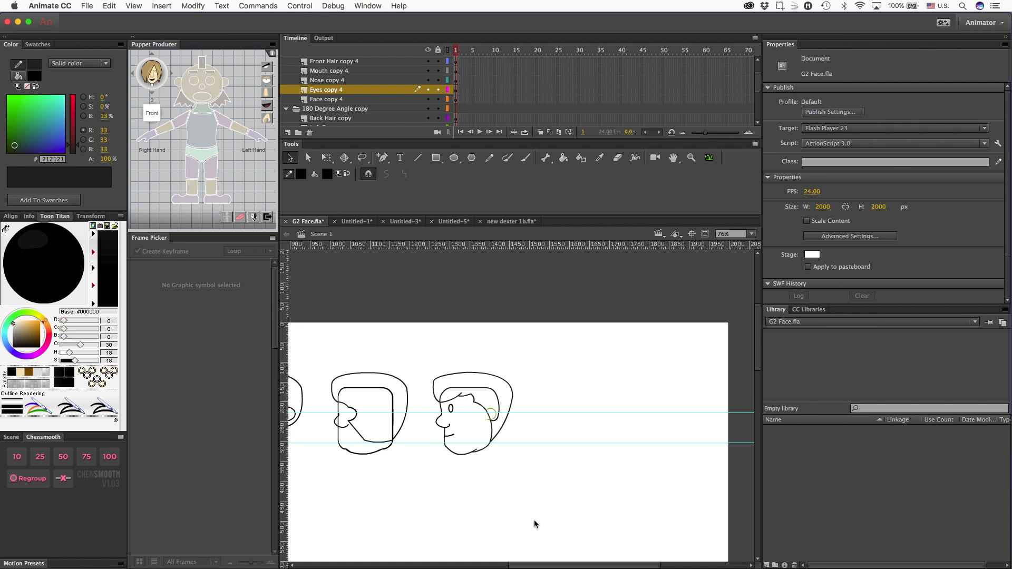
{"action": "scroll", "coordinate": [503, 508], "scroll_direction": "left", "scroll_amount": 15}
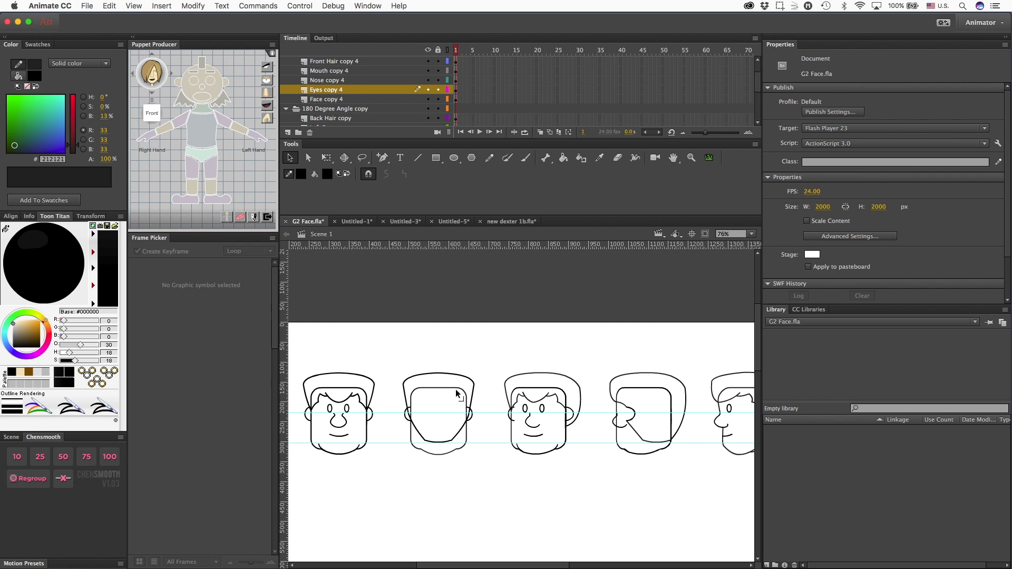
{"action": "left_click_drag", "start_coordinate": [449, 389], "coordinate": [449, 393]}
{"action": "scroll", "coordinate": [301, 66], "scroll_direction": "up", "scroll_amount": 2}
{"action": "left_click", "coordinate": [288, 61]}
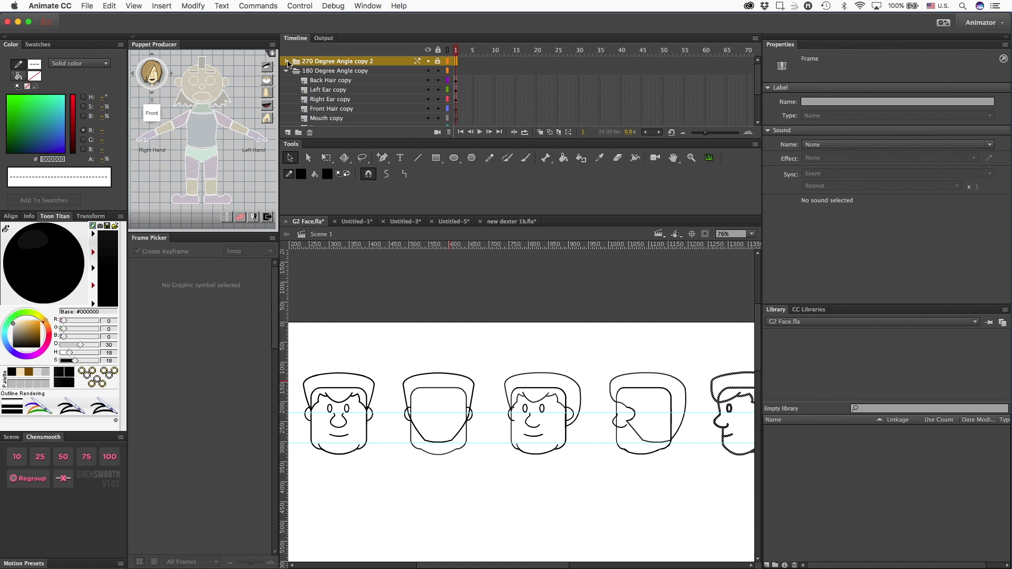
{"action": "left_click", "coordinate": [287, 71]}
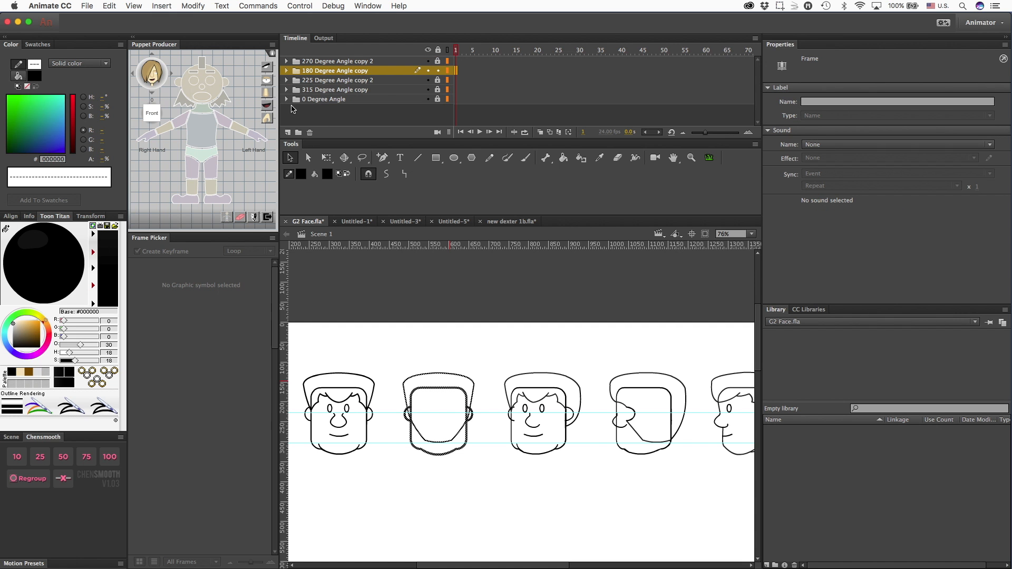
{"action": "right_click", "coordinate": [309, 73]}
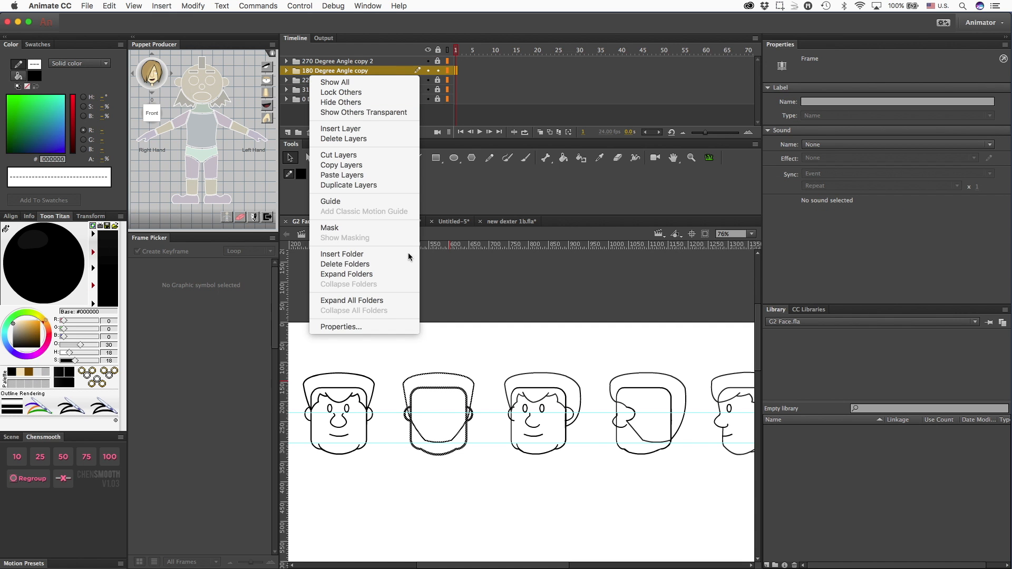
{"action": "left_click", "coordinate": [371, 185]}
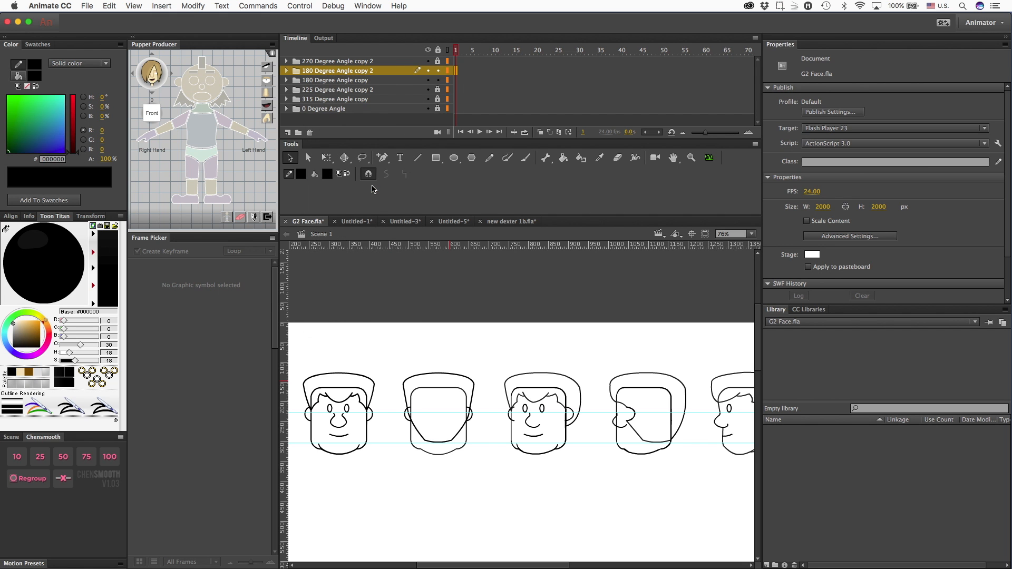
- Rename the duplicated folder as Top Degree Angle copy 2
{"action": "double_click", "coordinate": [314, 71]}
{"action": "type", "text": "Top"}
{"action": "key", "text": "Return"}
{"action": "key", "text": "super+minus"}
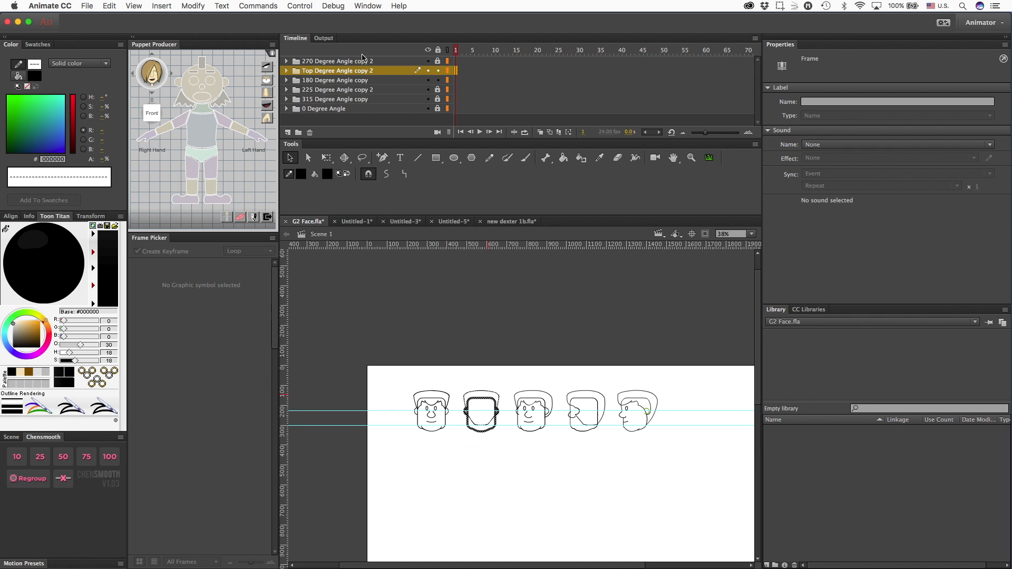
- Shift all layers in the Top Degree Angle copy 2 folder right until the head clears the side view, and lock every layer
{"action": "left_click", "coordinate": [286, 71]}
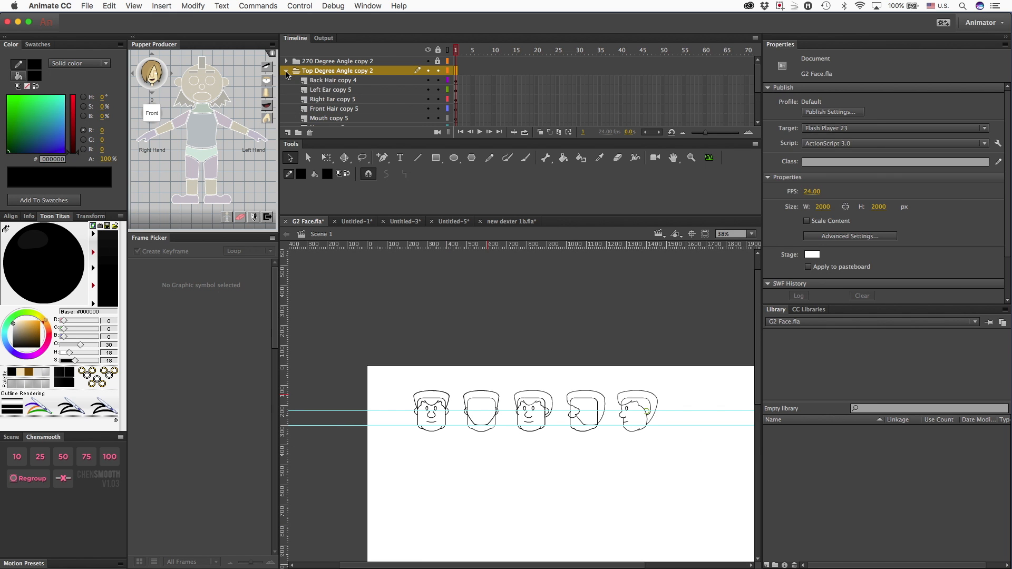
{"action": "left_click", "coordinate": [313, 80]}
{"action": "scroll", "coordinate": [313, 82], "scroll_direction": "down", "scroll_amount": 2}
{"action": "scroll", "coordinate": [313, 82], "scroll_direction": "down", "scroll_amount": 2}
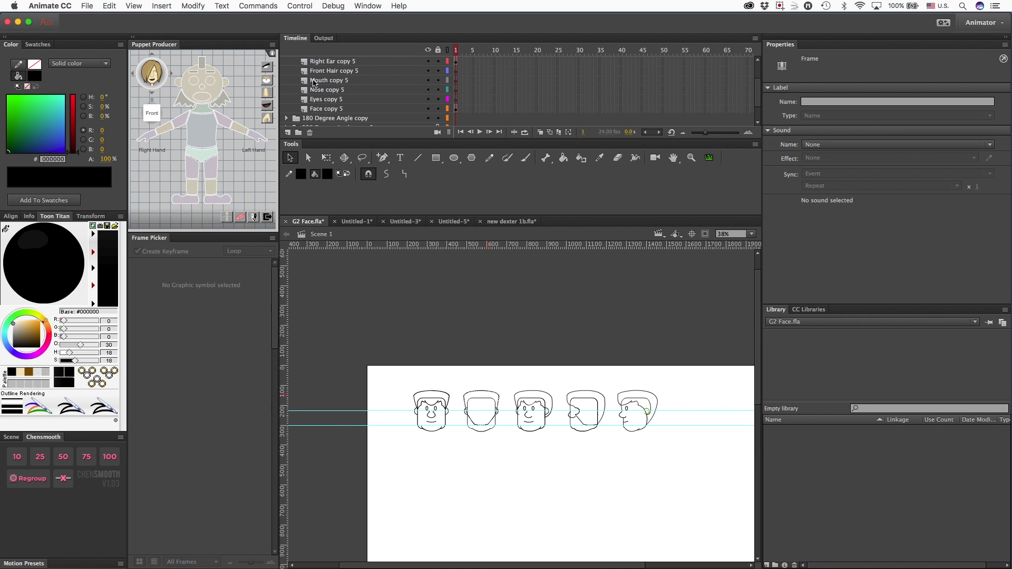
{"action": "left_click", "coordinate": [324, 108], "text": "shift"}
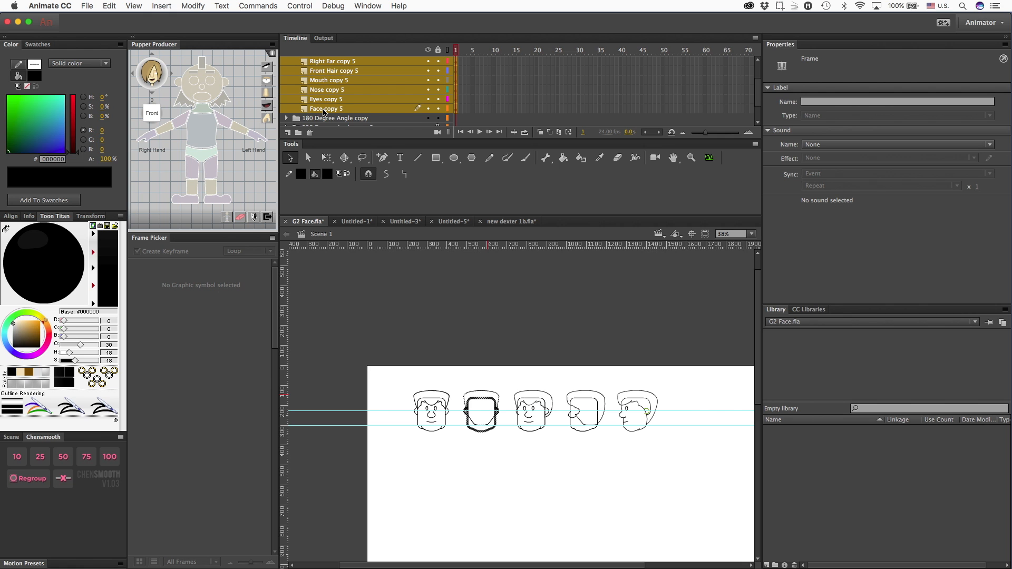
{"action": "key", "text": "shift+Right"}
{"action": "key", "text": "shift+Right"}
{"action": "key", "text": "shift+Right"}
{"action": "key", "text": "shift+Right"}
{"action": "key", "text": "shift+Right"}
{"action": "key", "text": "shift+Right"}
{"action": "key", "text": "shift+Right"}
{"action": "key", "text": "shift+Right"}
{"action": "key", "text": "shift+Right"}
{"action": "key", "text": "shift+Right"}
{"action": "key", "text": "shift+Right"}
{"action": "key", "text": "shift+Right"}
{"action": "key", "text": "shift+Right"}
{"action": "key", "text": "shift+Right"}
{"action": "key", "text": "shift+Right"}
{"action": "key", "text": "shift+Right"}
{"action": "key", "text": "shift+Right"}
{"action": "key", "text": "shift+Right"}
{"action": "key", "text": "shift+Right"}
{"action": "key", "text": "shift+Right"}
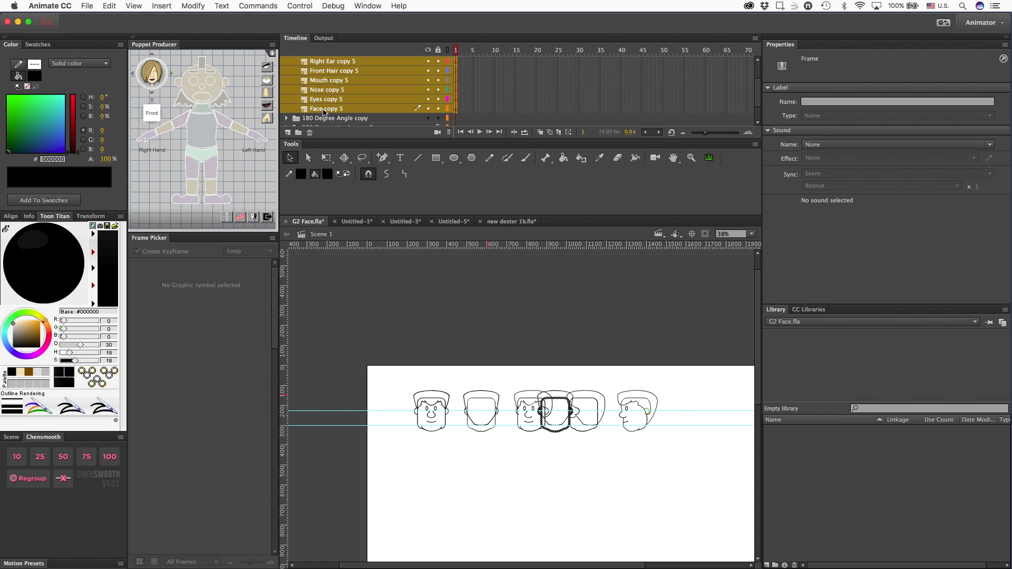
{"action": "key", "text": "shift+Right"}
{"action": "key", "text": "shift+Right"}
{"action": "key", "text": "shift+Right"}
{"action": "key", "text": "shift+Right"}
{"action": "key", "text": "shift+Right"}
{"action": "key", "text": "shift+Right"}
{"action": "key", "text": "shift+Right"}
{"action": "key", "text": "shift+Right"}
{"action": "key", "text": "shift+Right"}
{"action": "key", "text": "shift+Right"}
{"action": "key", "text": "shift+Right"}
{"action": "key", "text": "shift+Right"}
{"action": "key", "text": "shift+Right"}
{"action": "key", "text": "shift+Right"}
{"action": "key", "text": "shift+Right"}
{"action": "key", "text": "shift+Right"}
{"action": "key", "text": "shift+Right"}
{"action": "key", "text": "shift+Right"}
{"action": "key", "text": "shift+Right"}
{"action": "key", "text": "super+equal"}
{"action": "key", "text": "super+equal"}
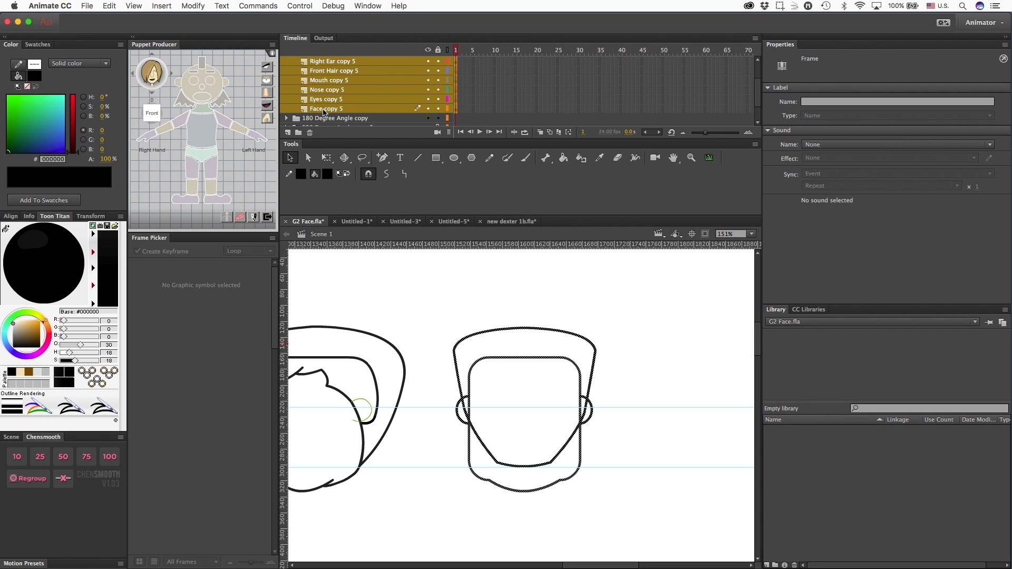
{"action": "left_click", "coordinate": [440, 50]}
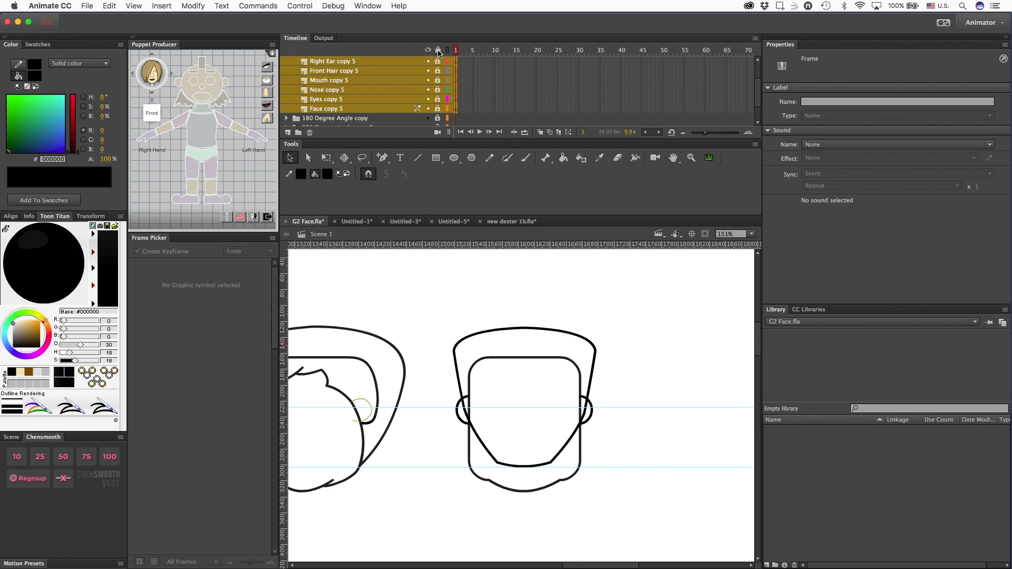
- Unlock the Face copy 5 layer, delete the chin line, and squash the face outline vertically to about 107 px tall
{"action": "left_click", "coordinate": [437, 109]}
{"action": "left_click", "coordinate": [536, 489]}
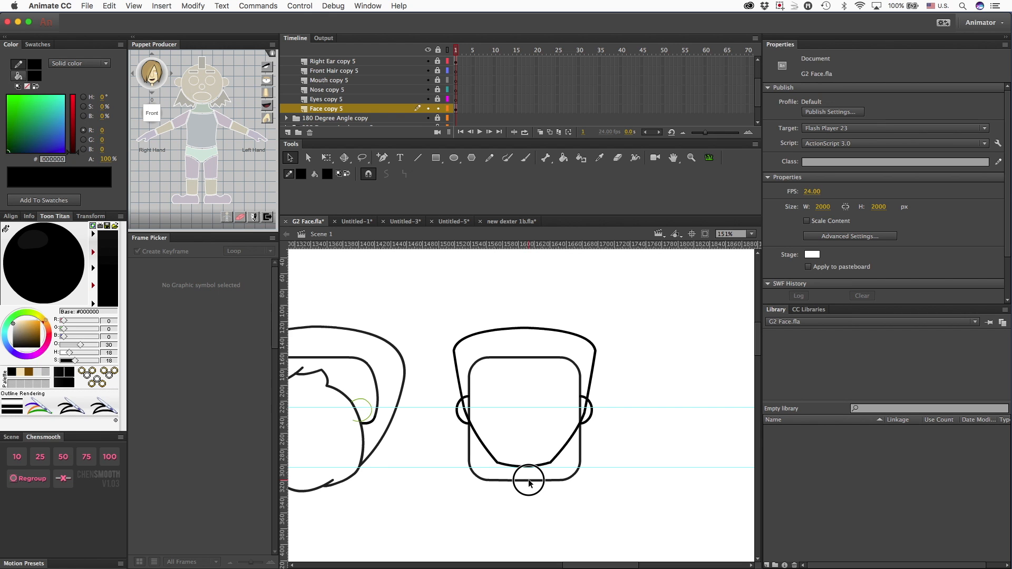
{"action": "left_click", "coordinate": [526, 481]}
{"action": "key", "text": "q"}
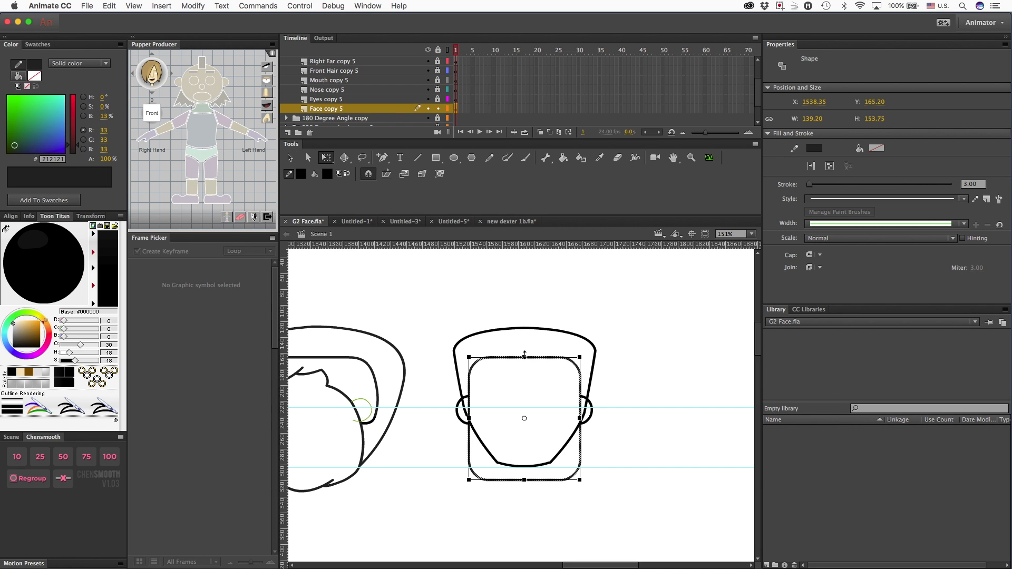
{"action": "mouse_move", "coordinate": [525, 358]}
{"action": "left_mouse_down"}
{"action": "mouse_move", "coordinate": [524, 384]}
{"action": "mouse_move", "coordinate": [522, 350]}
{"action": "mouse_move", "coordinate": [524, 417]}
{"action": "mouse_move", "coordinate": [523, 356]}
{"action": "left_mouse_up"}
{"action": "left_click_drag", "start_coordinate": [526, 359], "coordinate": [523, 377]}
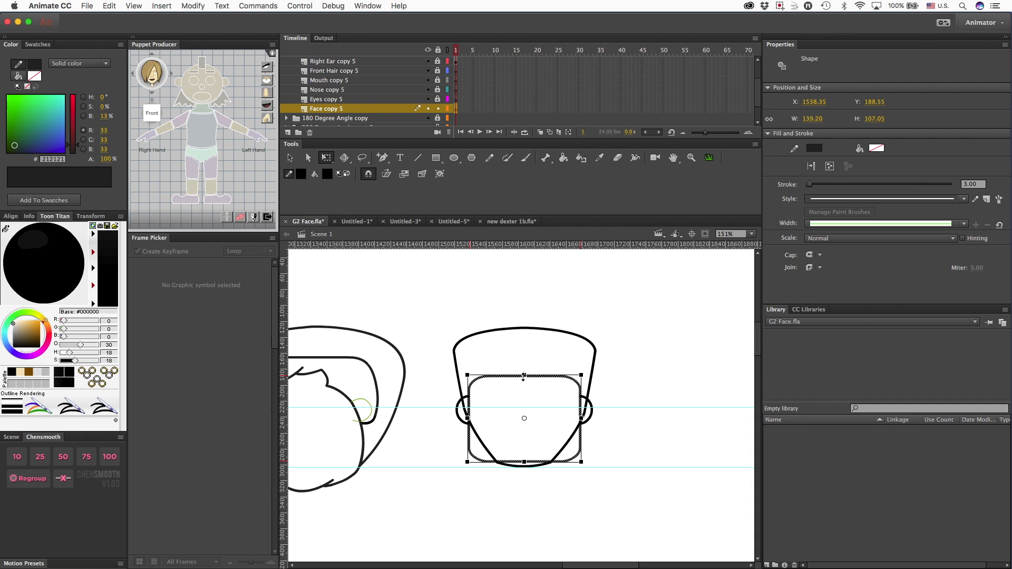
{"action": "key", "text": "Escape"}
- Hide the Back Hair copy 4 layer in the Top Degree Angle copy 2 folder
{"action": "scroll", "coordinate": [414, 74], "scroll_direction": "up", "scroll_amount": 2}
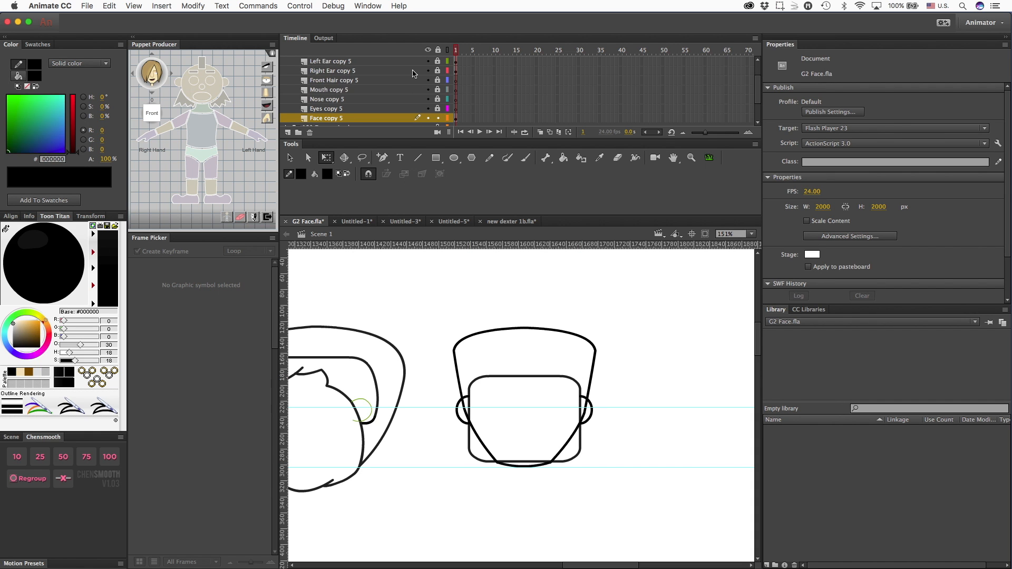
{"action": "left_click", "coordinate": [428, 61]}
{"action": "scroll", "coordinate": [429, 64], "scroll_direction": "up", "scroll_amount": 1}
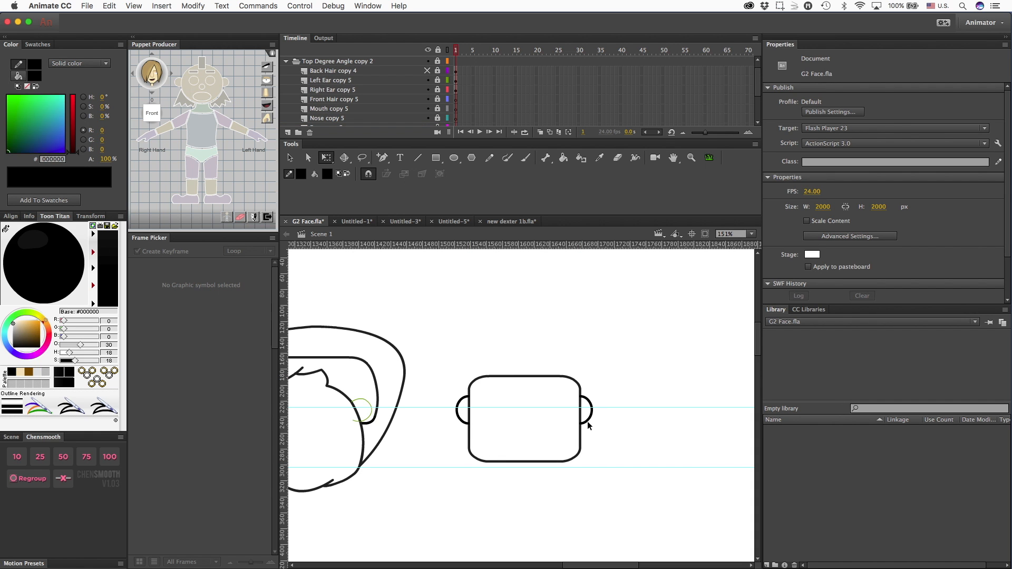
- Unlock the Left Ear copy 5 and Right Ear copy 5 layers, move both ears down to the face's mid-height and reduce their height
{"action": "left_click_drag", "start_coordinate": [438, 89], "coordinate": [438, 80]}
{"action": "key", "text": "super+a"}
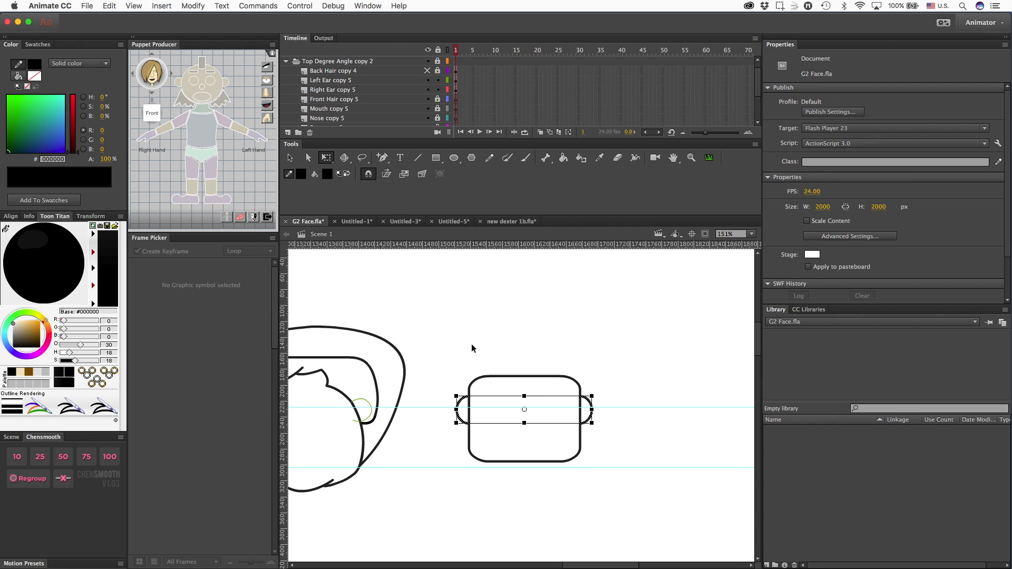
{"action": "key", "text": "Down"}
{"action": "key", "text": "Down"}
{"action": "key", "text": "Down"}
{"action": "key", "text": "Down"}
{"action": "key", "text": "Down"}
{"action": "key", "text": "Down"}
{"action": "key", "text": "Down"}
{"action": "key", "text": "Down"}
{"action": "key", "text": "Down"}
{"action": "key", "text": "Down"}
{"action": "key", "text": "Down"}
{"action": "key", "text": "Down"}
{"action": "key", "text": "Down"}
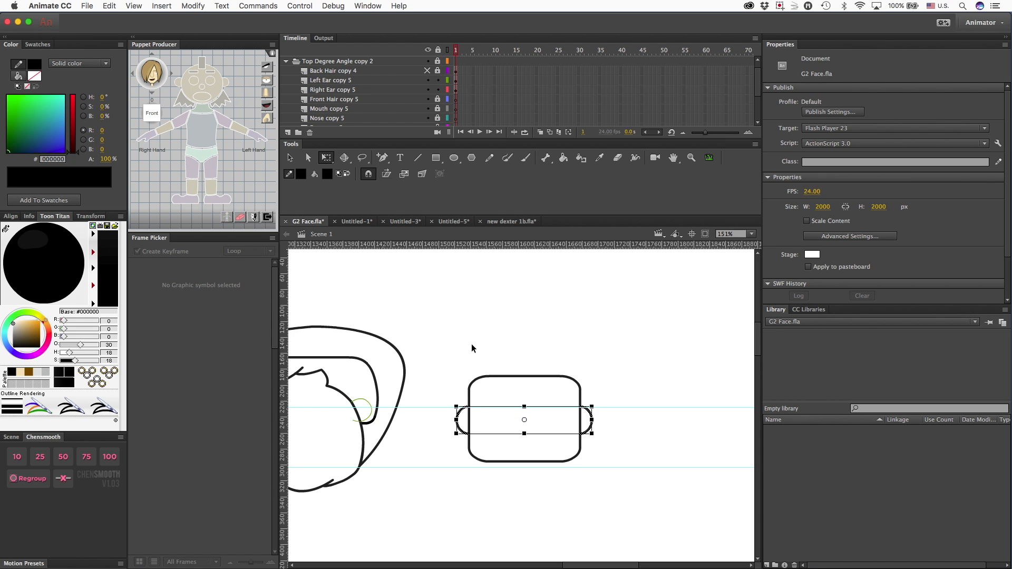
{"action": "left_click_drag", "start_coordinate": [524, 407], "coordinate": [525, 410]}
{"action": "left_click", "coordinate": [526, 372]}
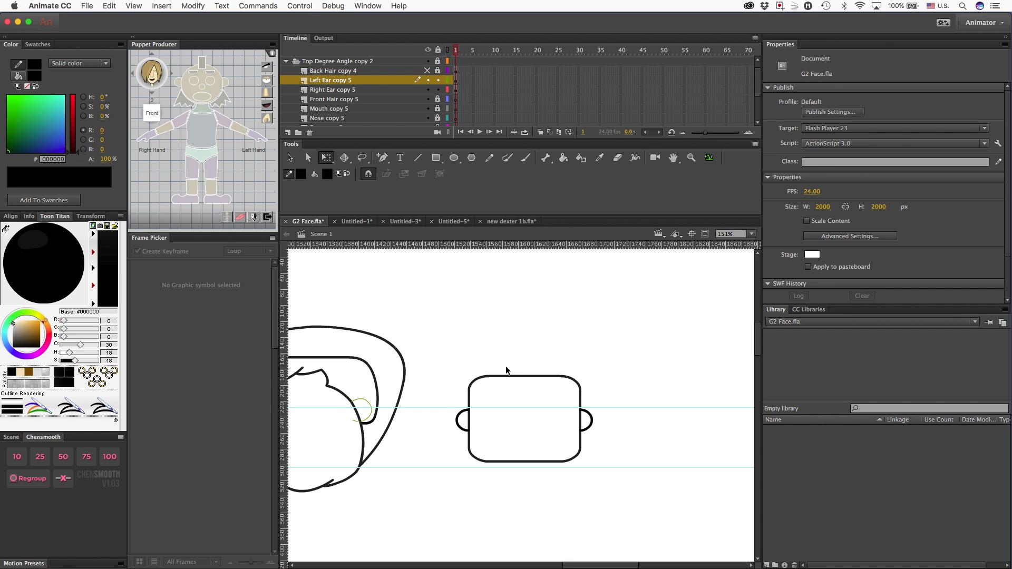
- Unlock all layers and copy the front-view nose into the Nose copy 5 layer, placing it inside the top-view face
{"action": "scroll", "coordinate": [505, 366], "scroll_direction": "left", "scroll_amount": 15}
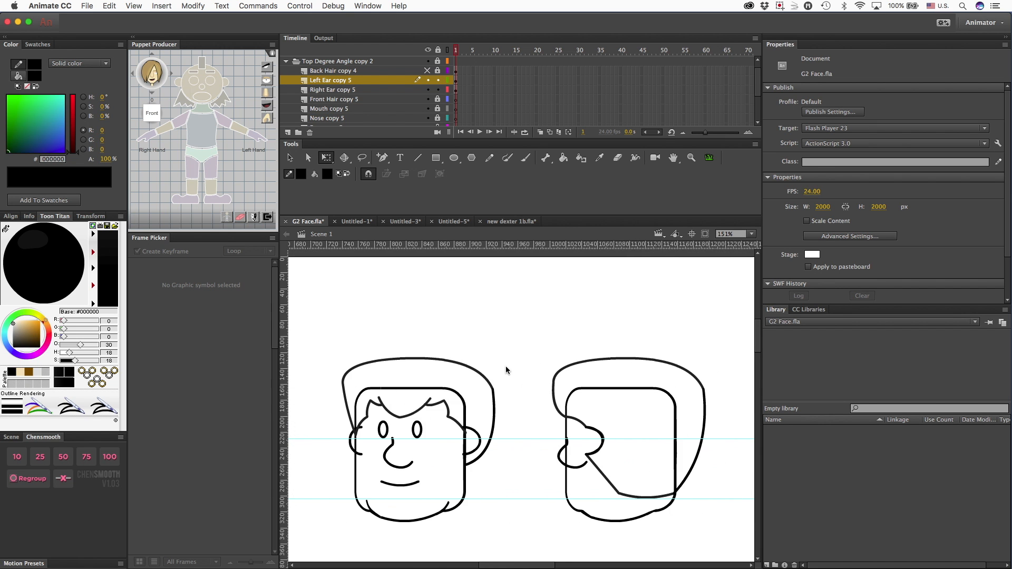
{"action": "scroll", "coordinate": [505, 366], "scroll_direction": "left", "scroll_amount": 5}
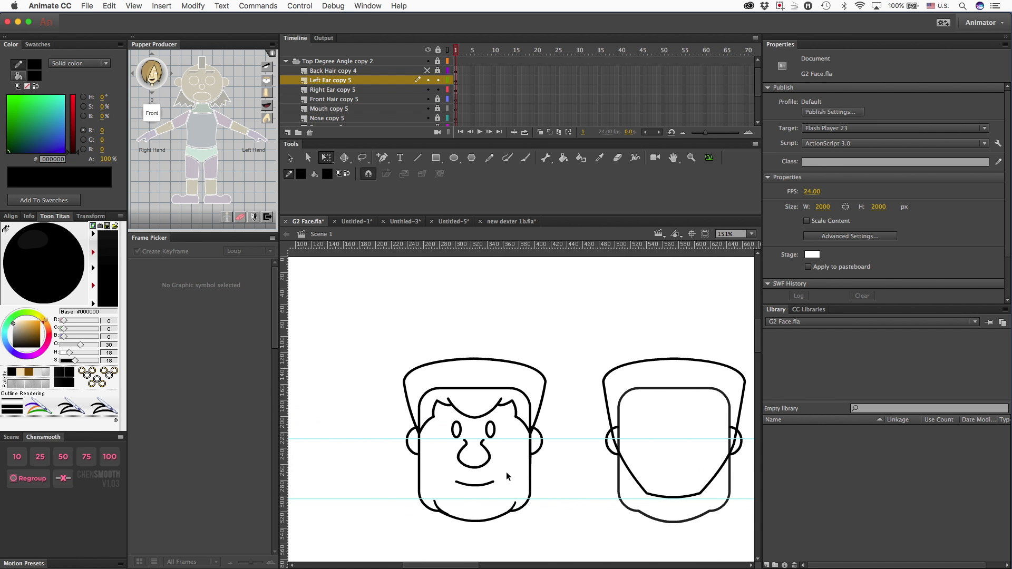
{"action": "left_click", "coordinate": [438, 50]}
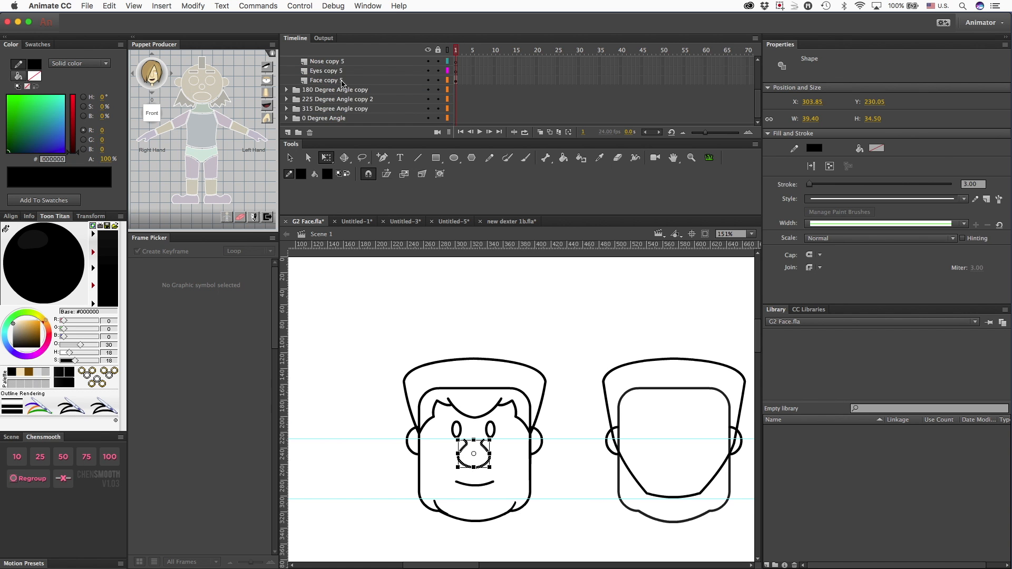
{"action": "scroll", "coordinate": [341, 83], "scroll_direction": "up", "scroll_amount": 5}
{"action": "left_click", "coordinate": [335, 120]}
{"action": "key", "text": "super+minus"}
{"action": "key", "text": "super+minus"}
{"action": "key", "text": "super+minus"}
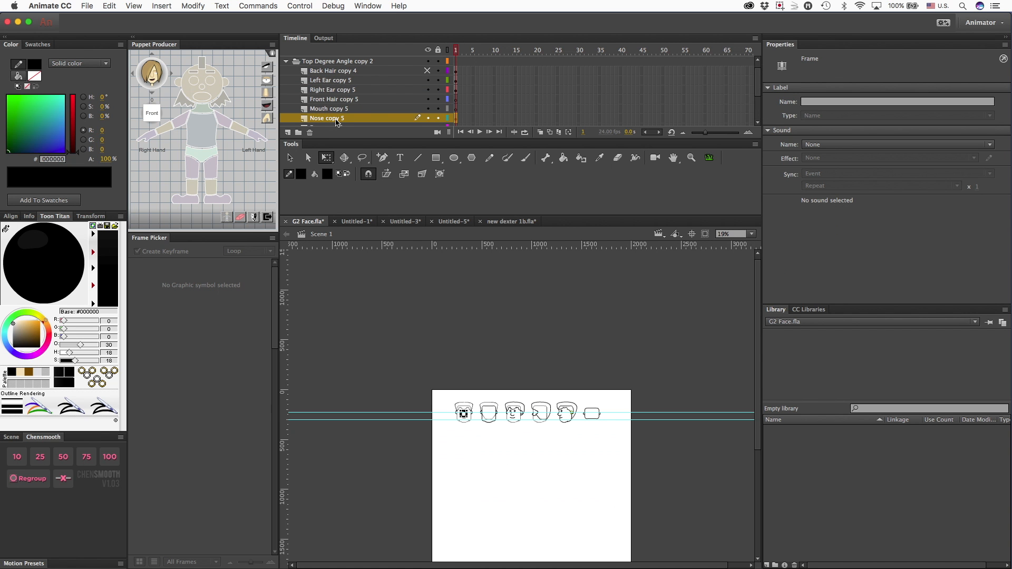
{"action": "key", "text": "super+equal"}
{"action": "key", "text": "super+equal"}
{"action": "key", "text": "super+equal"}
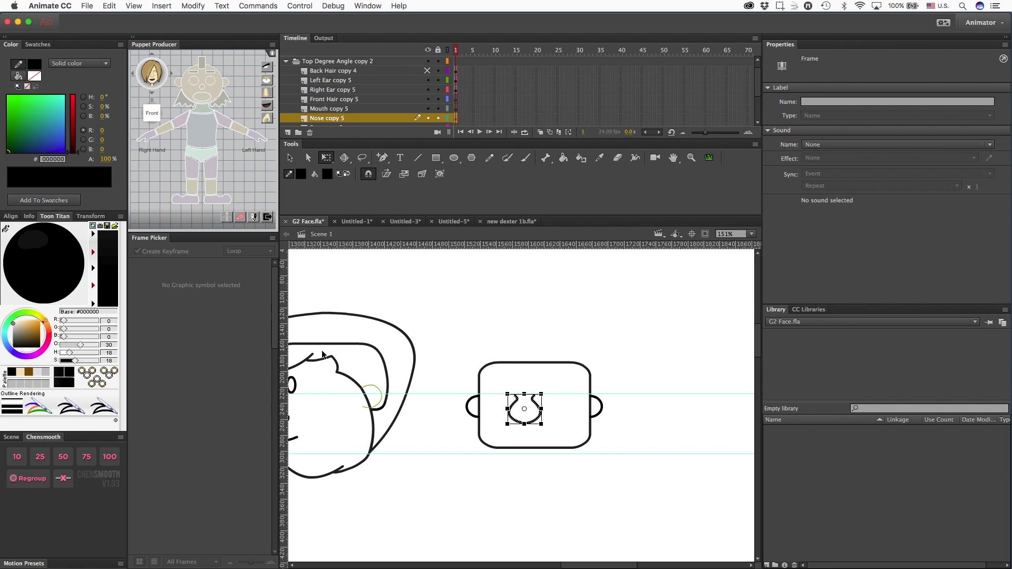
- Add a vertical guide through the center of the top-view face and center the nose on it
{"action": "left_click", "coordinate": [525, 366]}
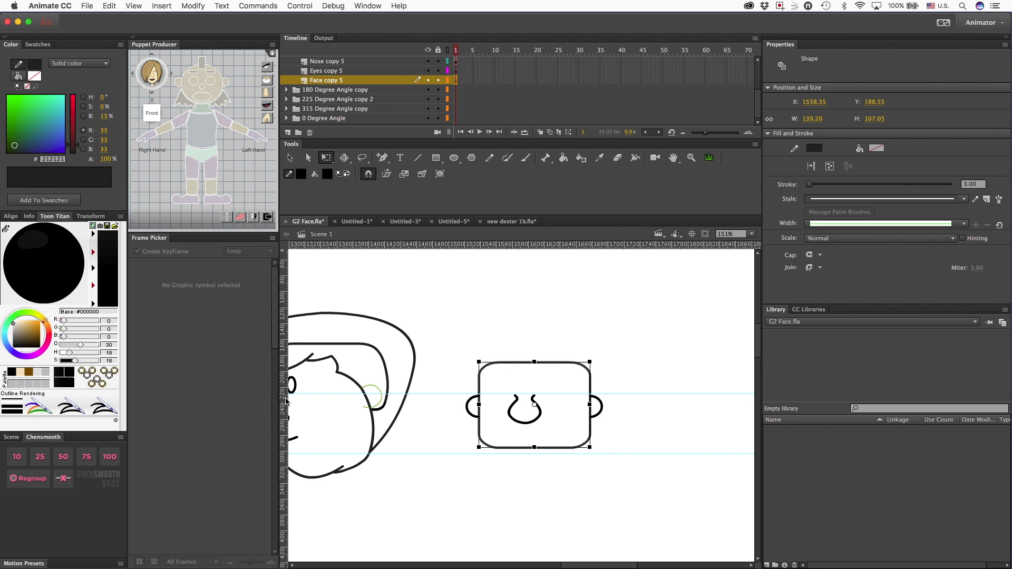
{"action": "left_click_drag", "start_coordinate": [286, 399], "coordinate": [535, 397]}
{"action": "left_click", "coordinate": [520, 422]}
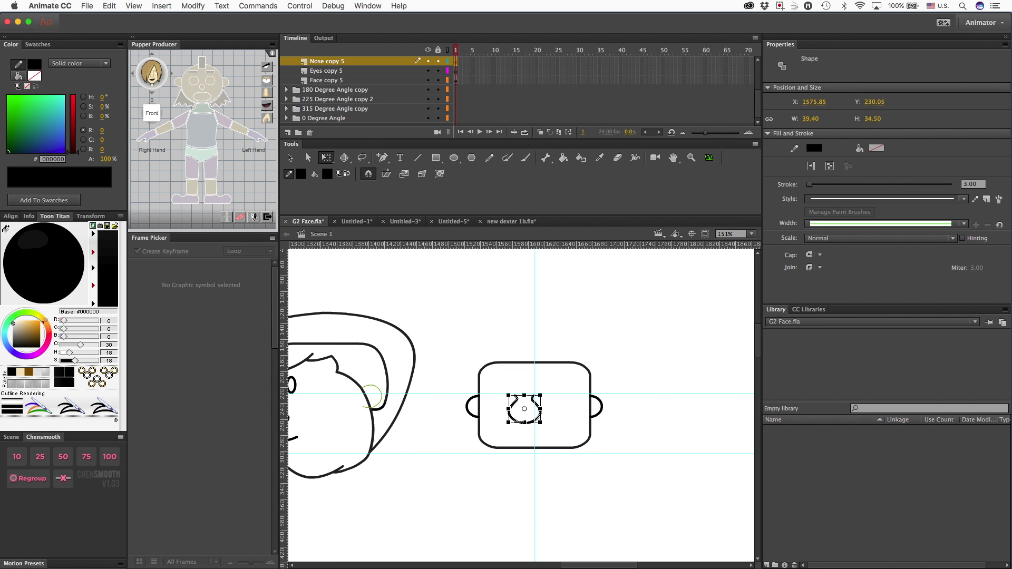
{"action": "left_click_drag", "start_coordinate": [507, 422], "coordinate": [517, 422]}
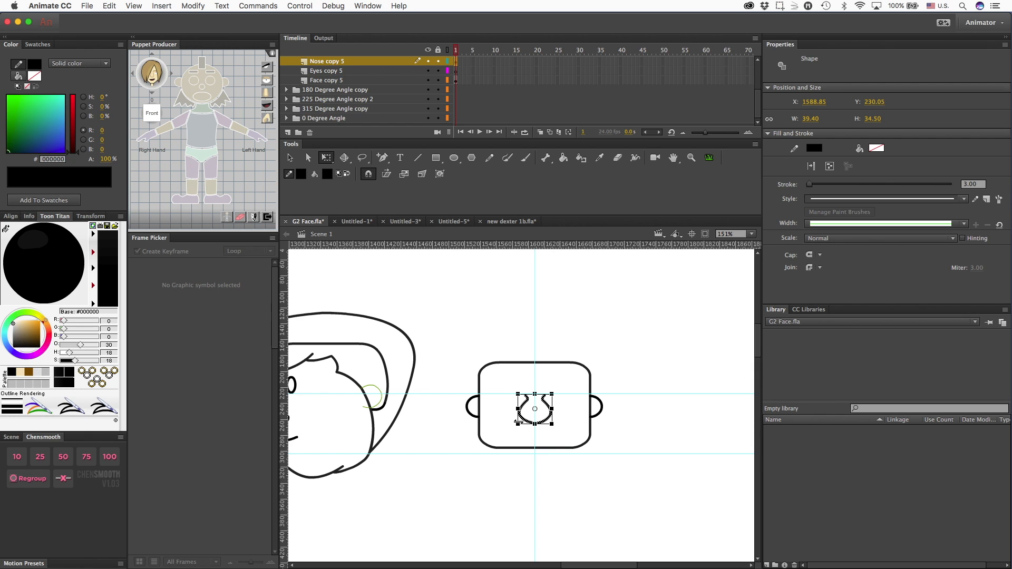
- Move the nose down over the face's lower edge and squash it vertically so it protrudes slightly past the outline
{"action": "left_click_drag", "start_coordinate": [525, 395], "coordinate": [519, 426]}
{"action": "key", "text": "shift+Down"}
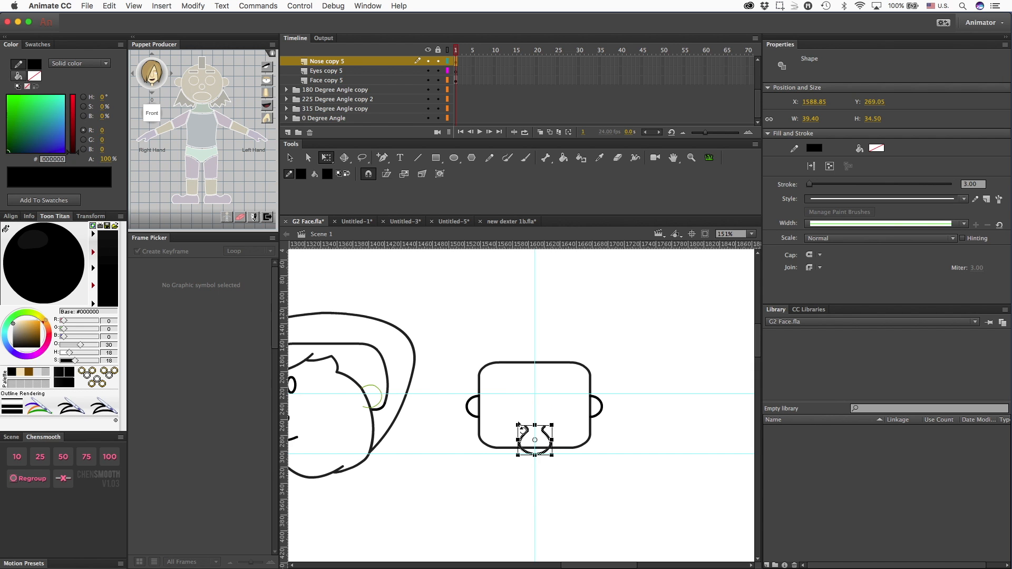
{"action": "left_click", "coordinate": [617, 428]}
{"action": "left_click", "coordinate": [536, 460]}
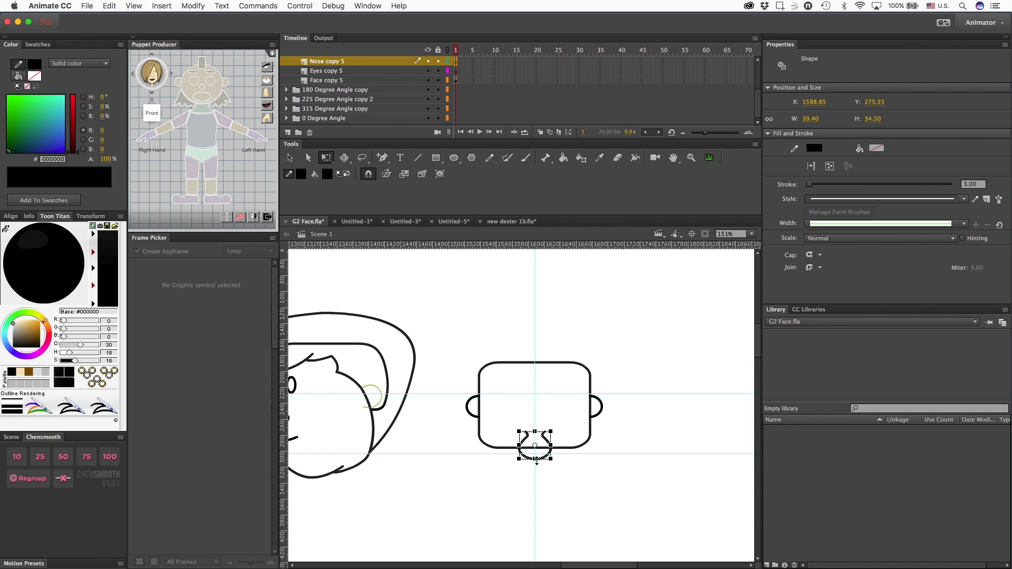
{"action": "left_click", "coordinate": [534, 433]}
{"action": "left_click", "coordinate": [453, 370]}
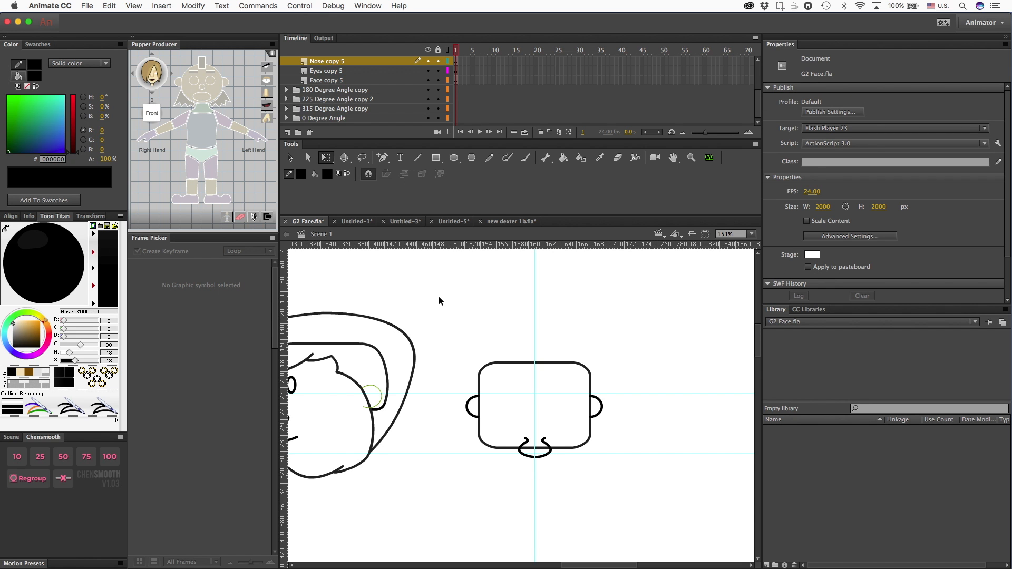
- Show the Back Hair copy 4 layer again, lock it, and display it as outlines
{"action": "scroll", "coordinate": [438, 296], "scroll_direction": "right", "scroll_amount": 3}
{"action": "scroll", "coordinate": [438, 297], "scroll_direction": "up", "scroll_amount": 2}
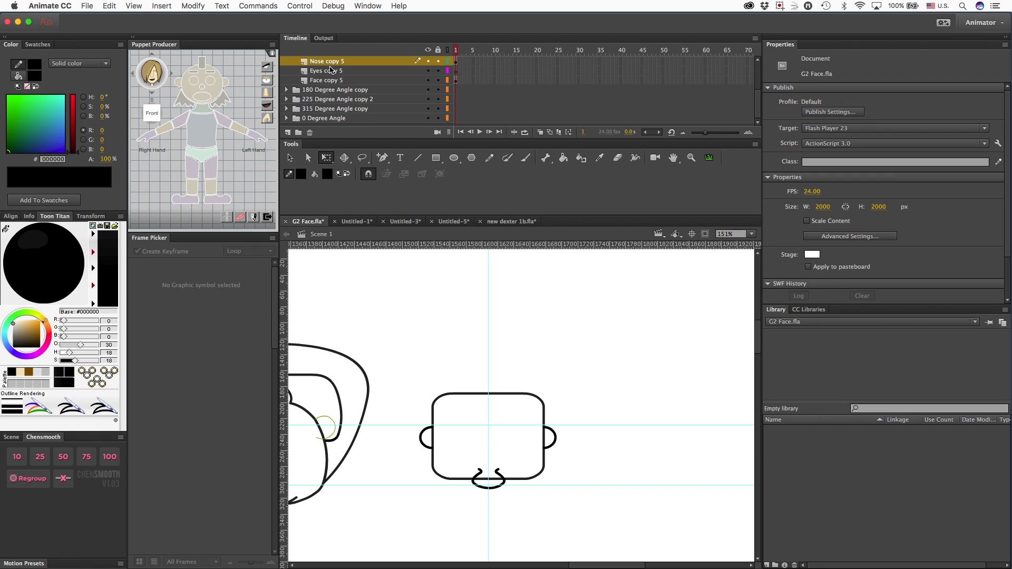
{"action": "scroll", "coordinate": [429, 60], "scroll_direction": "up", "scroll_amount": 3}
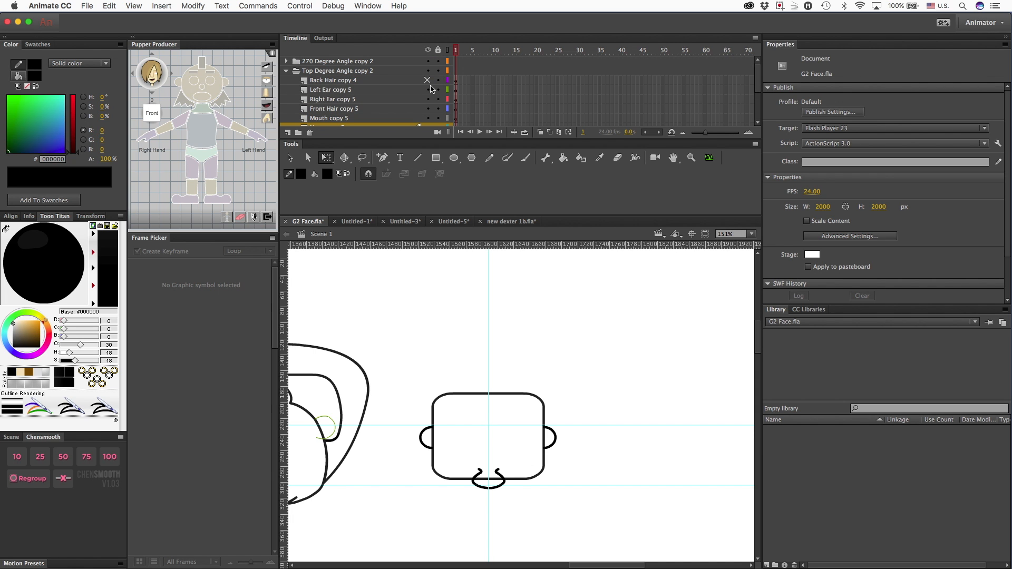
{"action": "left_click", "coordinate": [427, 80]}
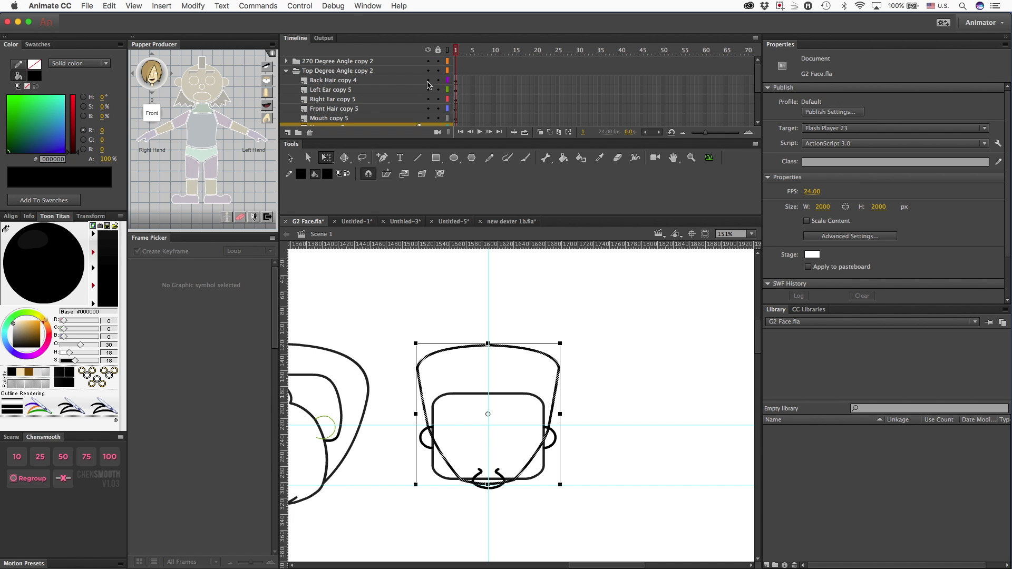
{"action": "scroll", "coordinate": [380, 95], "scroll_direction": "down", "scroll_amount": 1}
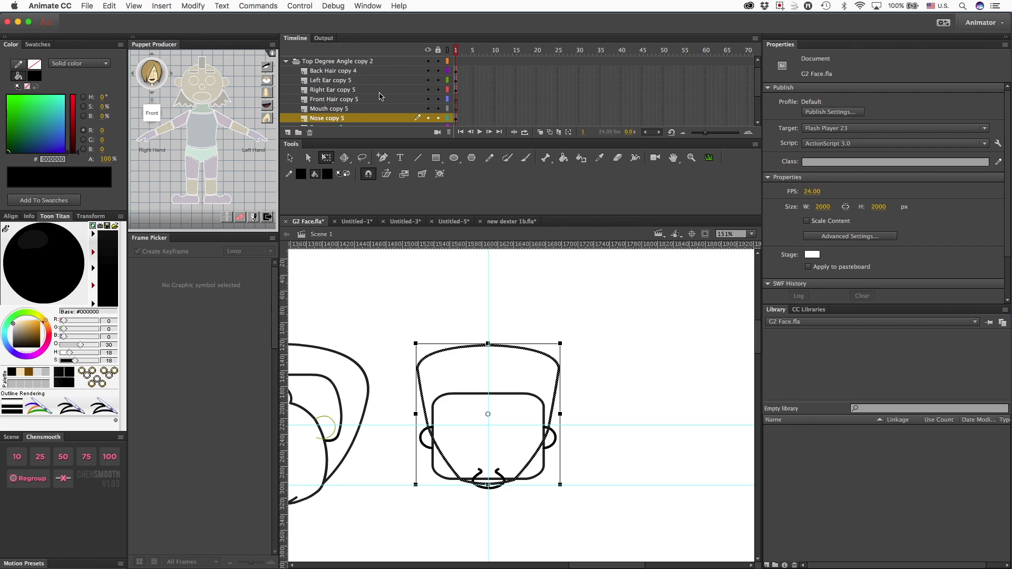
{"action": "left_click", "coordinate": [437, 72]}
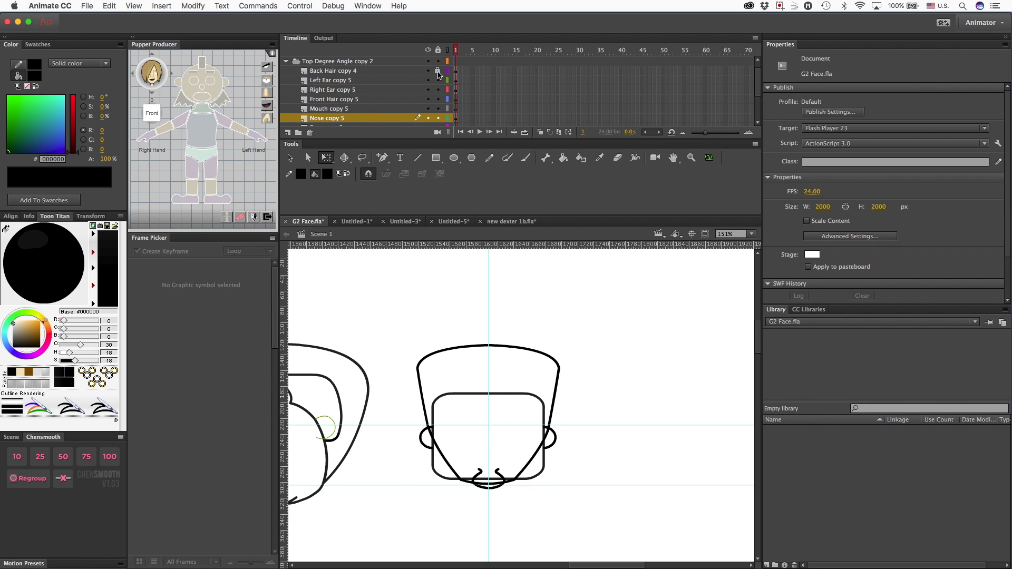
{"action": "left_click", "coordinate": [447, 71]}
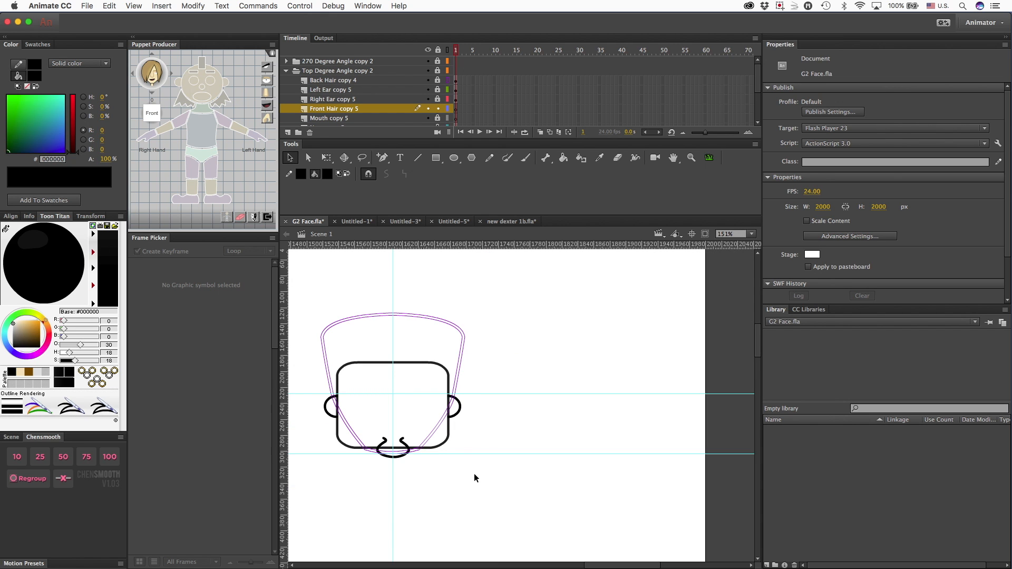
- Draw straight lines on Front Hair copy 5 for the right half of the hair, starting at the guide below the nose
{"action": "key", "text": "n"}
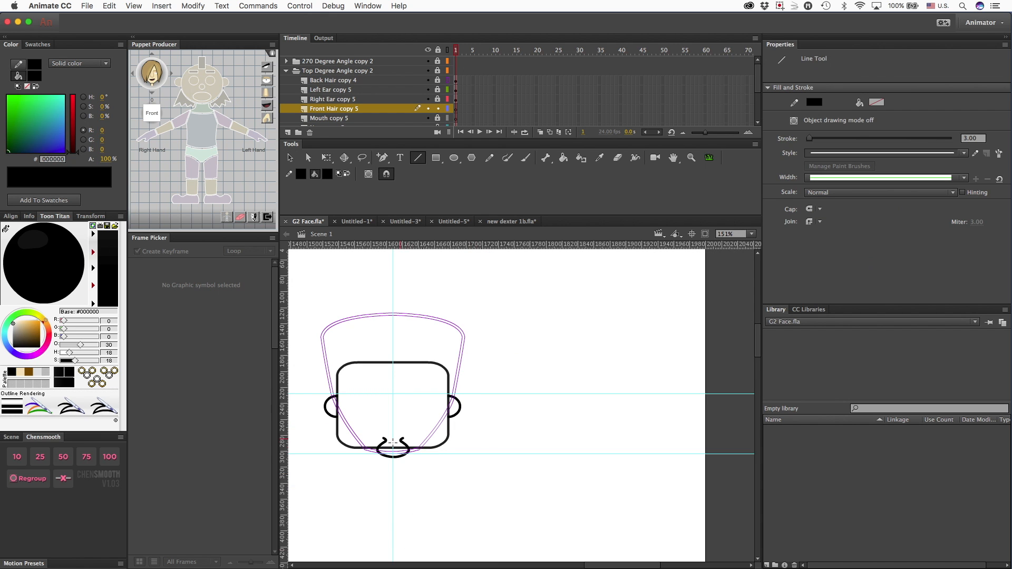
{"action": "mouse_move", "coordinate": [392, 459]}
{"action": "left_mouse_down"}
{"action": "mouse_move", "coordinate": [447, 437]}
{"action": "mouse_move", "coordinate": [475, 358]}
{"action": "left_mouse_up"}
{"action": "mouse_move", "coordinate": [474, 358]}
{"action": "left_mouse_down"}
{"action": "mouse_move", "coordinate": [391, 342]}
{"action": "mouse_move", "coordinate": [447, 343]}
{"action": "left_mouse_up"}
- Bend and adjust the hair lines into a smooth right-half outline about 99 px wide and 152 px tall
{"action": "key", "text": "v"}
{"action": "mouse_move", "coordinate": [475, 358]}
{"action": "left_mouse_down"}
{"action": "mouse_move", "coordinate": [459, 377]}
{"action": "mouse_move", "coordinate": [469, 371]}
{"action": "left_mouse_up"}
{"action": "left_click_drag", "start_coordinate": [416, 451], "coordinate": [419, 456]}
{"action": "left_click_drag", "start_coordinate": [392, 458], "coordinate": [353, 452]}
{"action": "key", "text": "super+="}
{"action": "left_click_drag", "start_coordinate": [462, 407], "coordinate": [483, 414]}
{"action": "scroll", "coordinate": [484, 414], "scroll_direction": "up", "scroll_amount": 5}
{"action": "mouse_move", "coordinate": [505, 363]}
{"action": "left_mouse_down"}
{"action": "mouse_move", "coordinate": [495, 427]}
{"action": "mouse_move", "coordinate": [521, 355]}
{"action": "left_mouse_up"}
{"action": "key", "text": "super+minus"}
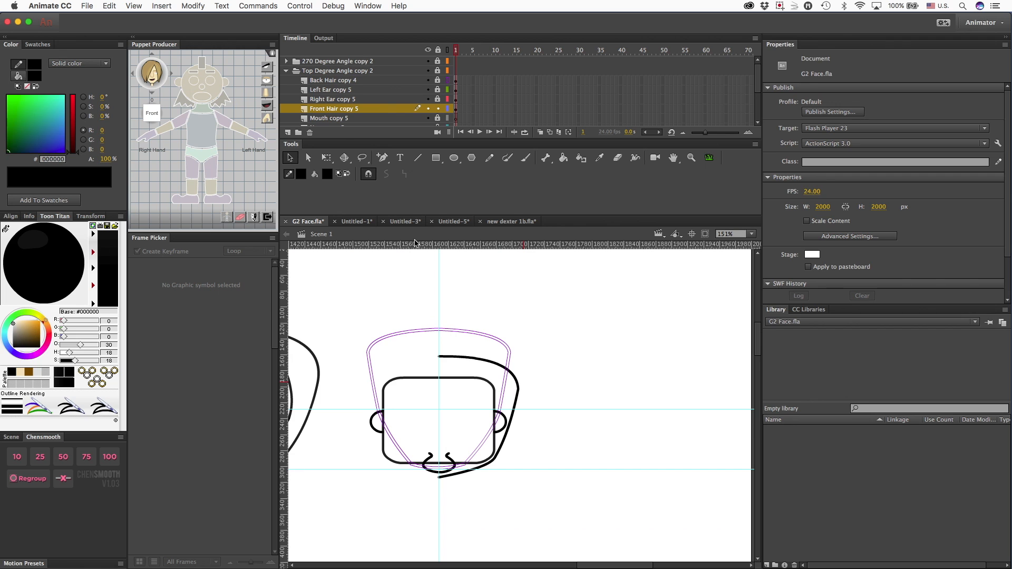
- Turn off outline display for Back Hair copy 4, unlock the layer, and delete its old hair shape
{"action": "left_click", "coordinate": [449, 80]}
{"action": "left_click", "coordinate": [448, 80]}
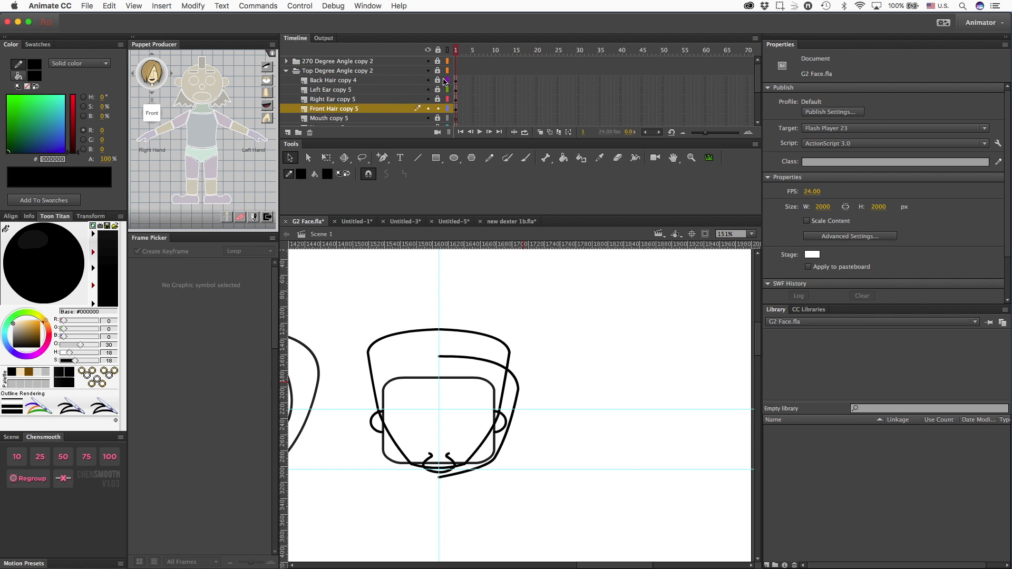
{"action": "left_click", "coordinate": [439, 80]}
{"action": "left_click", "coordinate": [360, 82]}
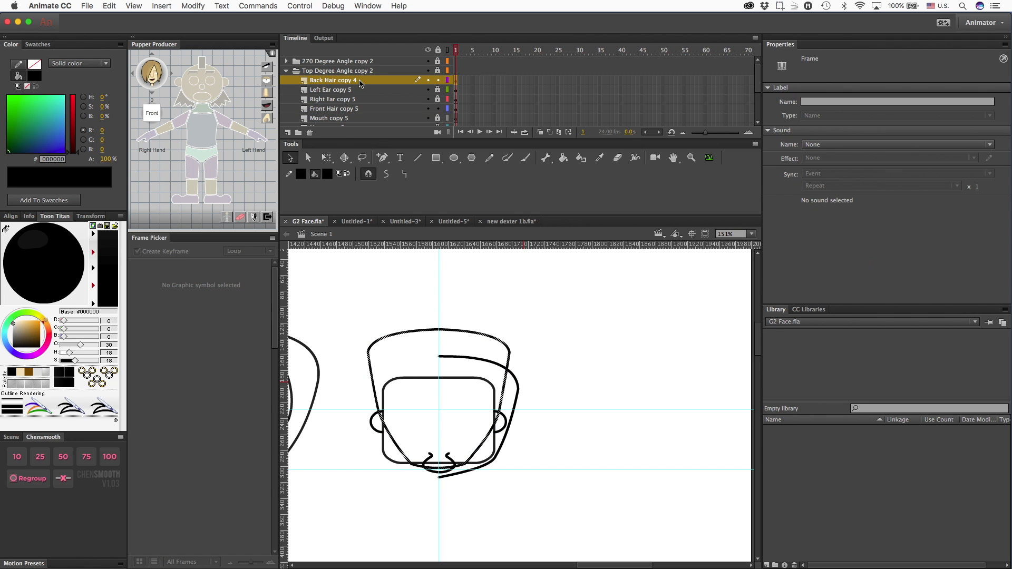
{"action": "key", "text": "Delete"}
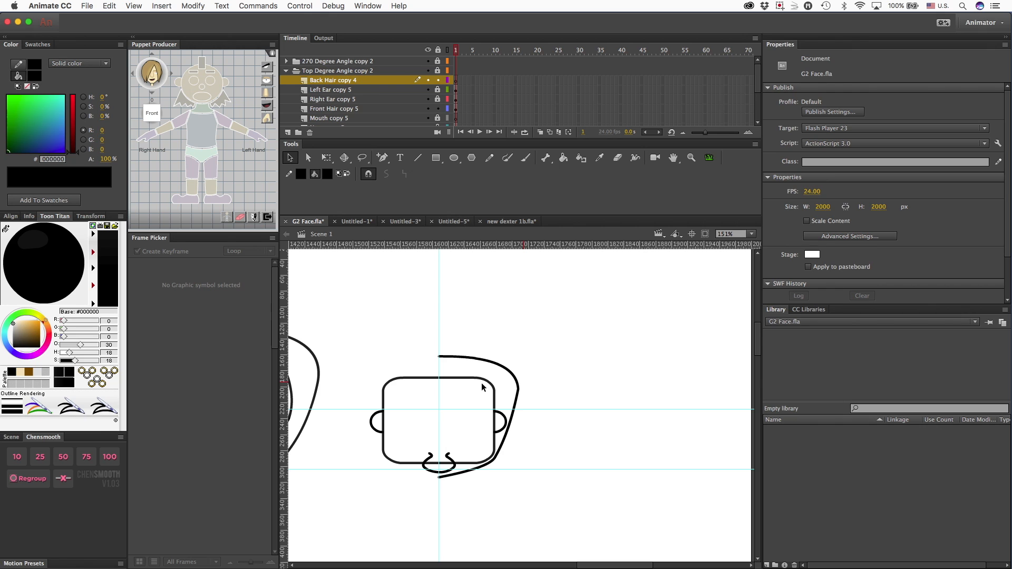
- Duplicate the right-half hair outline, flip the copy horizontally, and shift it left until both halves meet at the vertical guide
{"action": "left_click", "coordinate": [460, 356]}
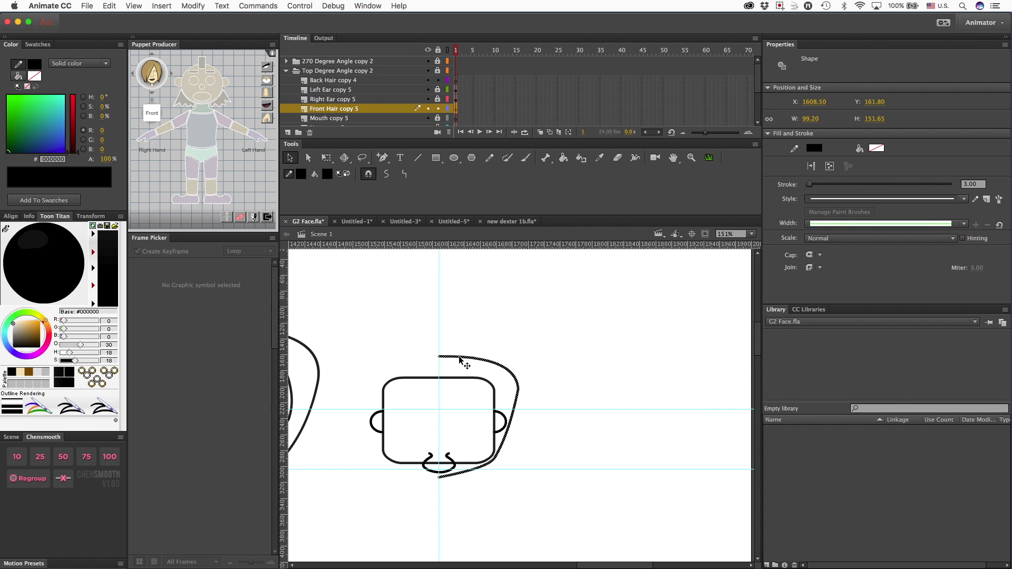
{"action": "left_click", "coordinate": [195, 6]}
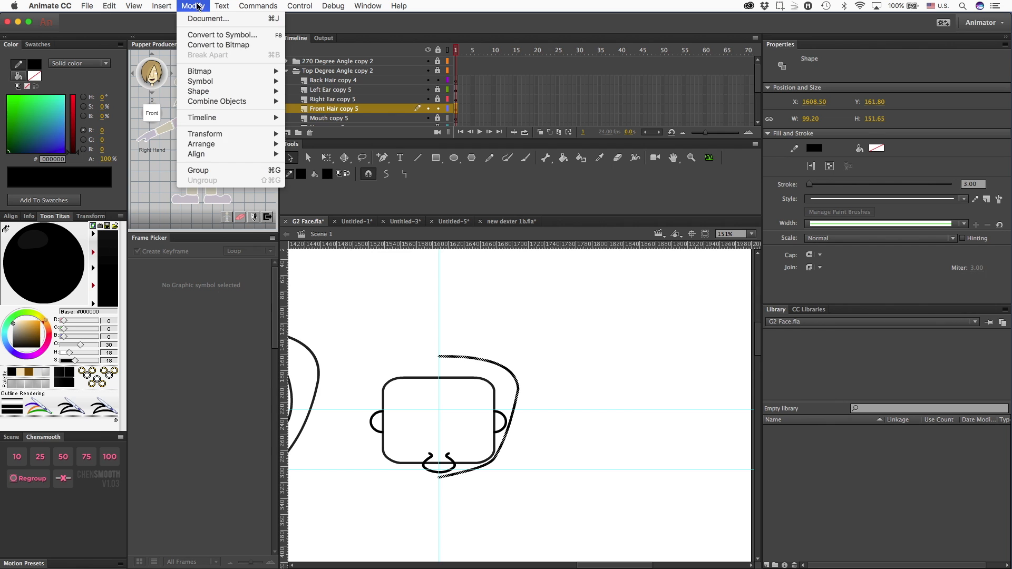
{"action": "mouse_move", "coordinate": [207, 148]}
{"action": "left_click", "coordinate": [336, 233]}
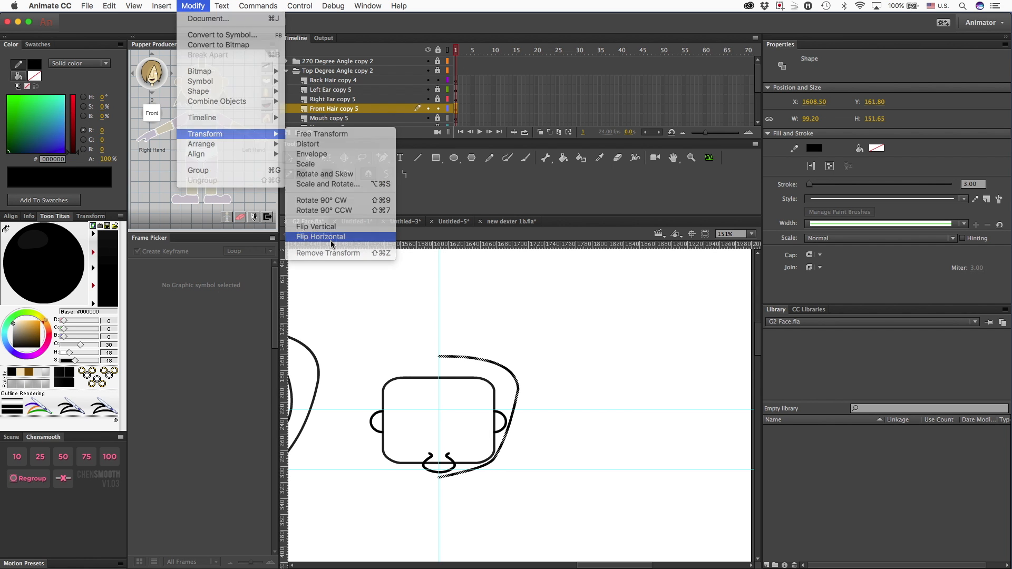
{"action": "key", "text": "shift+Left"}
{"action": "key", "text": "shift+Left"}
{"action": "key", "text": "shift+Left"}
{"action": "key", "text": "shift+Left"}
{"action": "key", "text": "shift+Left"}
{"action": "key", "text": "shift+Left"}
{"action": "key", "text": "shift+Left"}
{"action": "key", "text": "shift+Left"}
{"action": "key", "text": "shift+Left"}
{"action": "key", "text": "shift+Left"}
{"action": "key", "text": "shift+Left"}
{"action": "key", "text": "shift+Left"}
{"action": "key", "text": "shift+Left"}
{"action": "key", "text": "shift+Left"}
{"action": "key", "text": "shift+Left"}
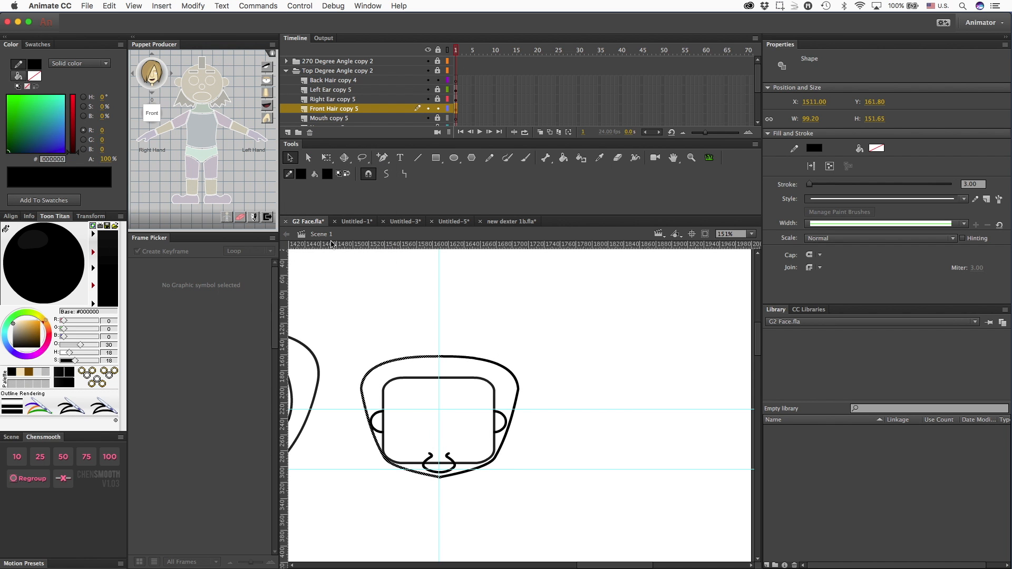
{"action": "left_click", "coordinate": [381, 413]}
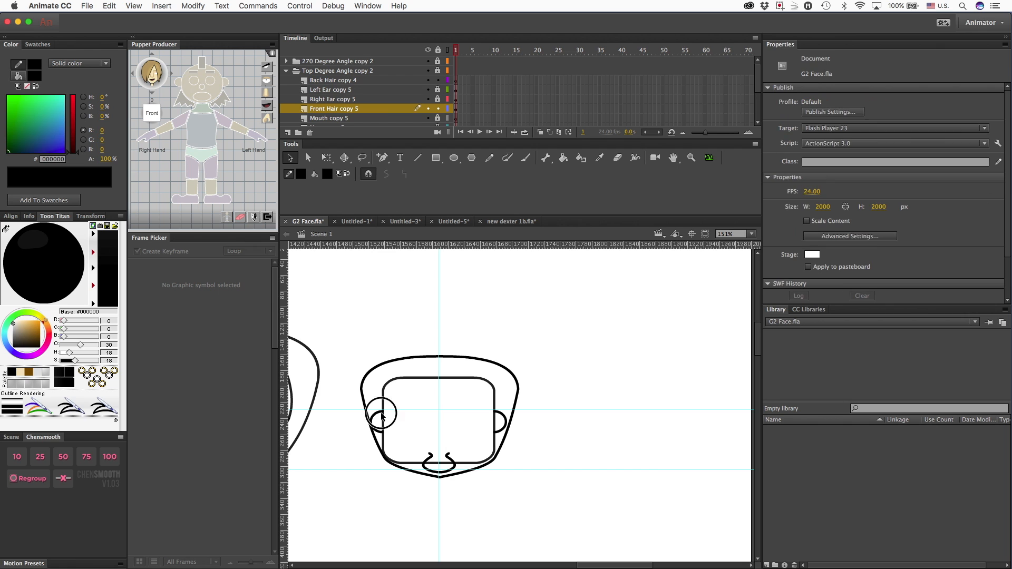
- Unlock all layers, then select the top view's ears, face and nose together and shift them up about 6.5 px
{"action": "left_click", "coordinate": [437, 49]}
{"action": "left_click", "coordinate": [437, 50]}
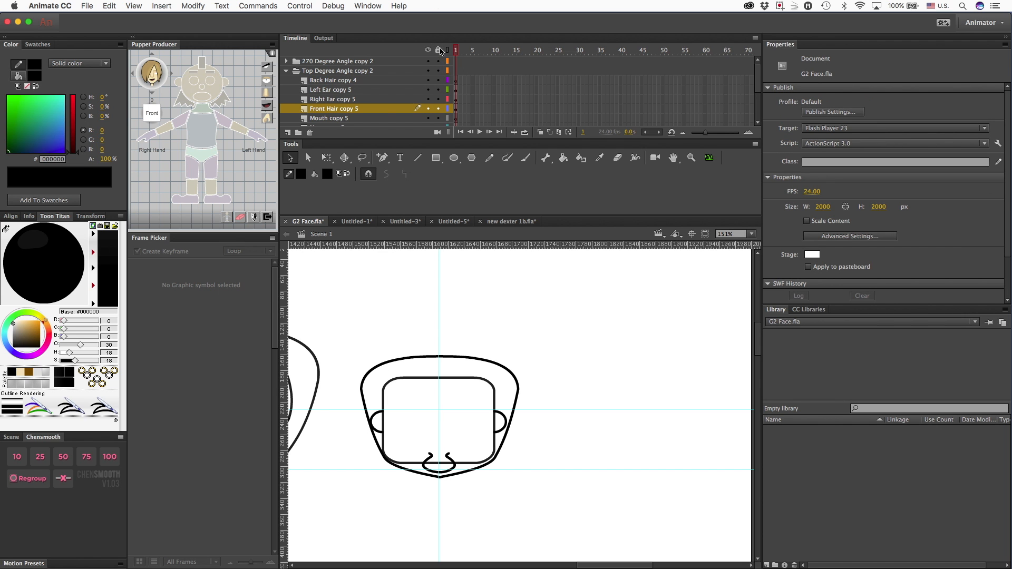
{"action": "left_click", "coordinate": [375, 415]}
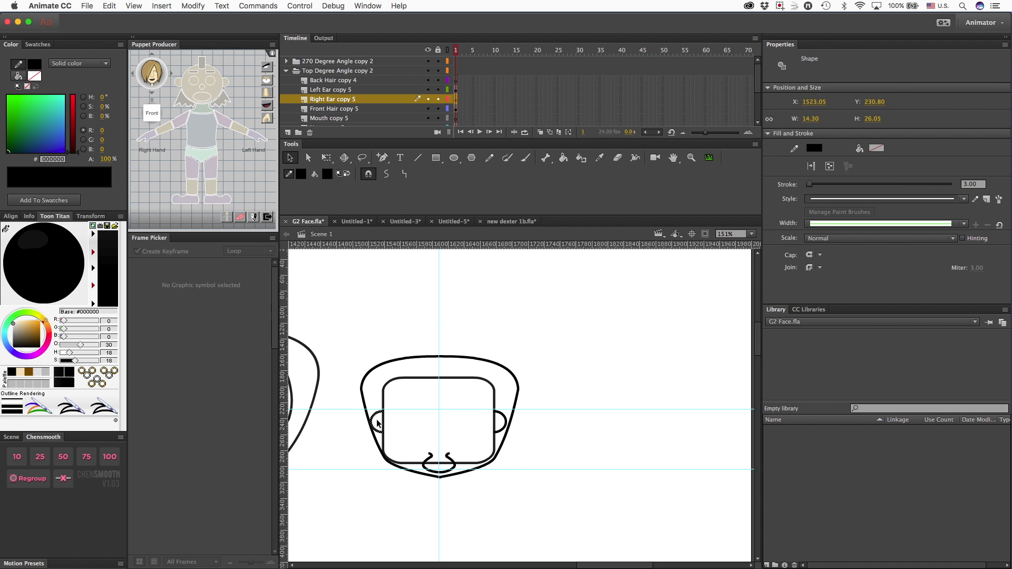
{"action": "left_click", "coordinate": [384, 430], "text": "shift"}
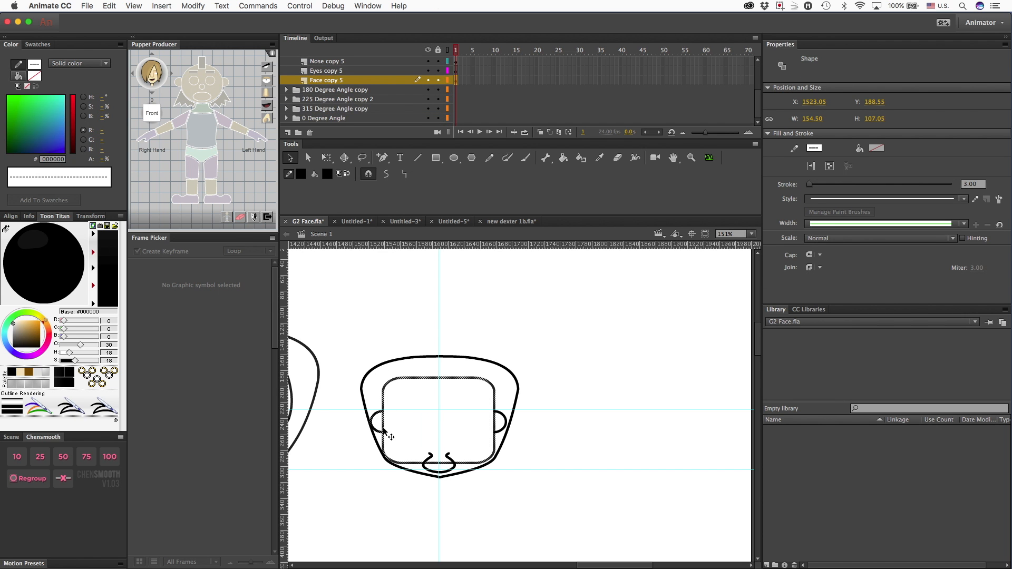
{"action": "left_click", "coordinate": [431, 457], "text": "shift"}
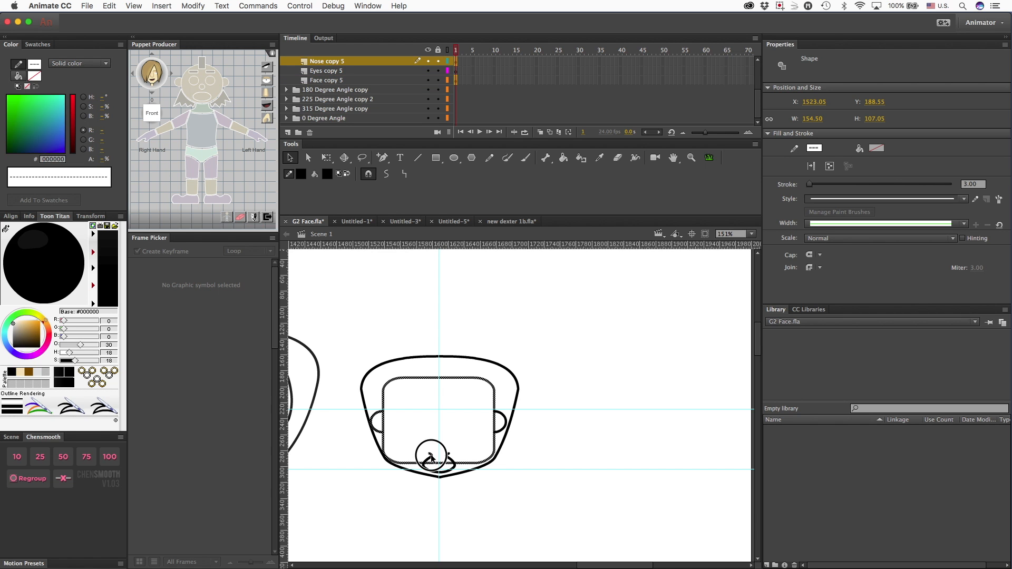
{"action": "left_click", "coordinate": [497, 434], "text": "shift"}
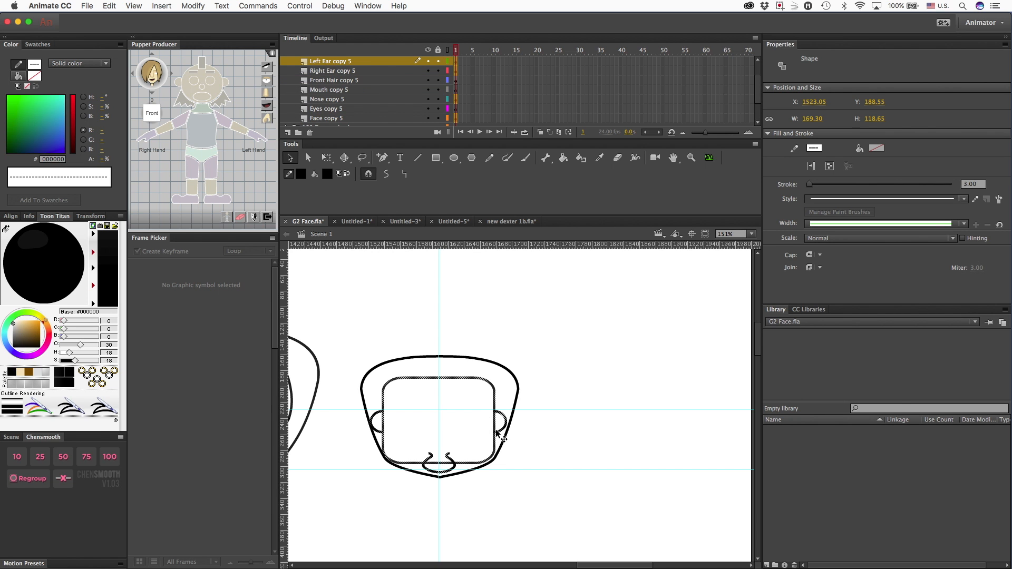
{"action": "key", "text": "shift+Up"}
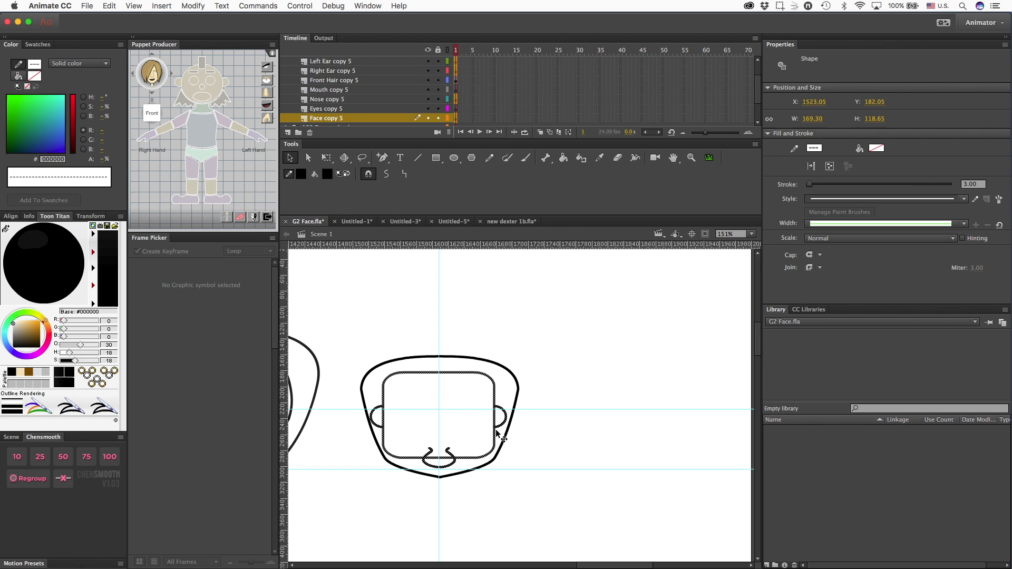
- Nudge the whole hair outline slightly left so it centres on the vertical guide
{"action": "key", "text": "q"}
{"action": "double_click", "coordinate": [451, 357]}
{"action": "key", "text": "Left"}
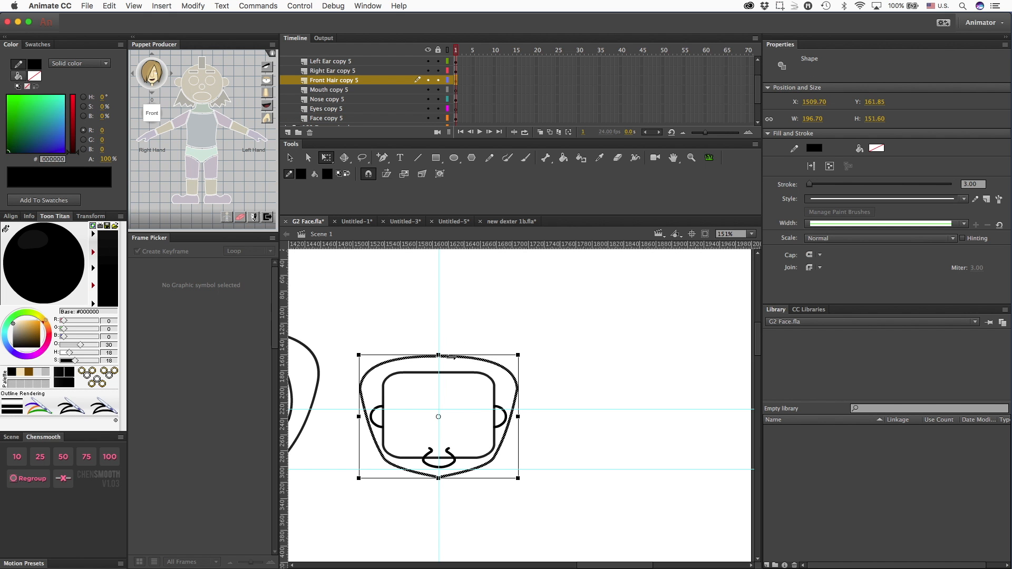
{"action": "left_click", "coordinate": [574, 476]}
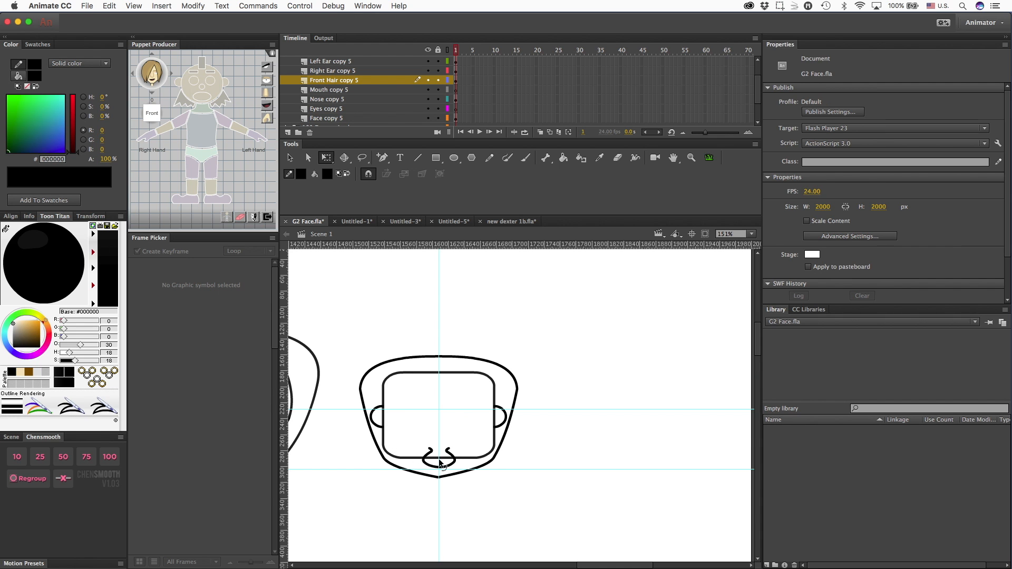
- Collapse the Top Degree Angle copy 2 folder and duplicate it with all its layers
{"action": "left_click", "coordinate": [383, 416]}
{"action": "scroll", "coordinate": [364, 295], "scroll_direction": "down", "scroll_amount": 2}
{"action": "scroll", "coordinate": [339, 98], "scroll_direction": "up", "scroll_amount": 3}
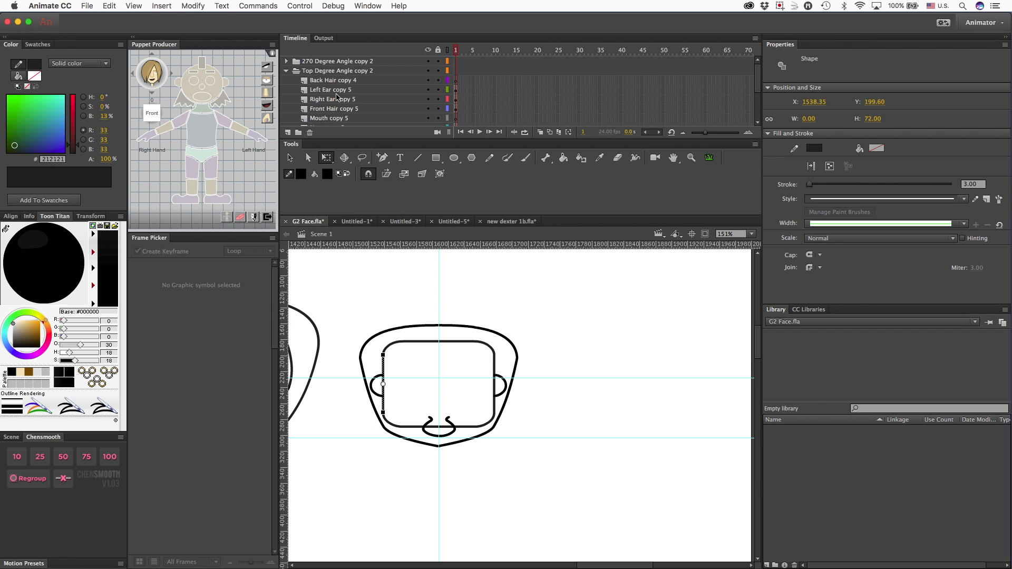
{"action": "left_click", "coordinate": [286, 71]}
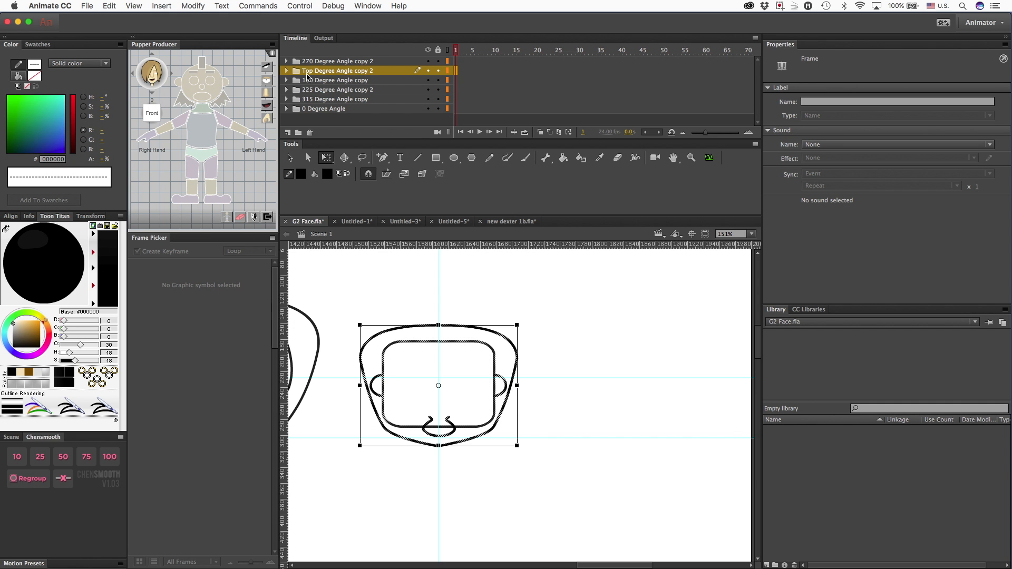
{"action": "right_click", "coordinate": [309, 77]}
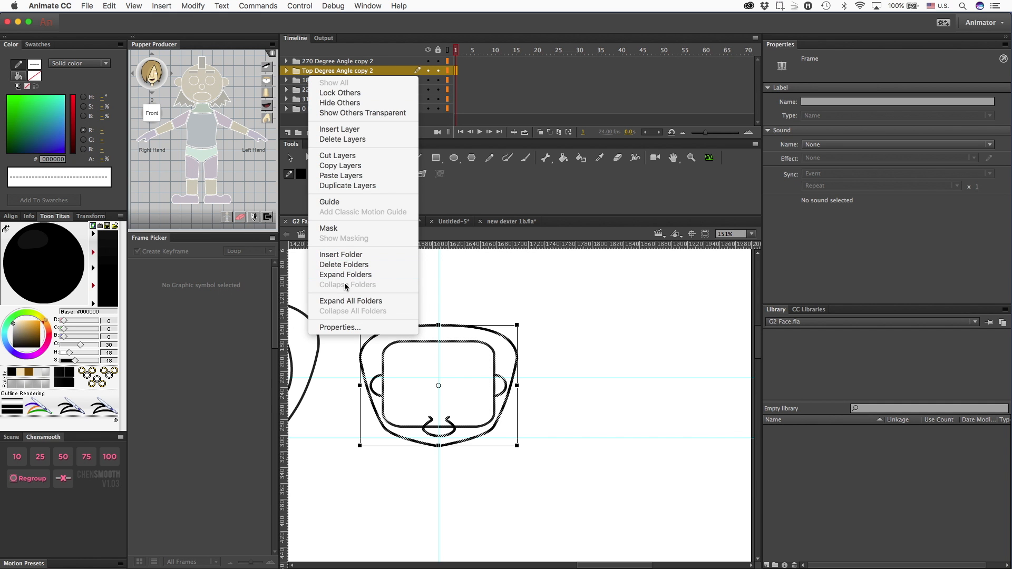
{"action": "left_click", "coordinate": [348, 185]}
- Rename the duplicated folder as Bottom Degree Angle copy 3
{"action": "double_click", "coordinate": [311, 71]}
{"action": "double_click", "coordinate": [311, 70]}
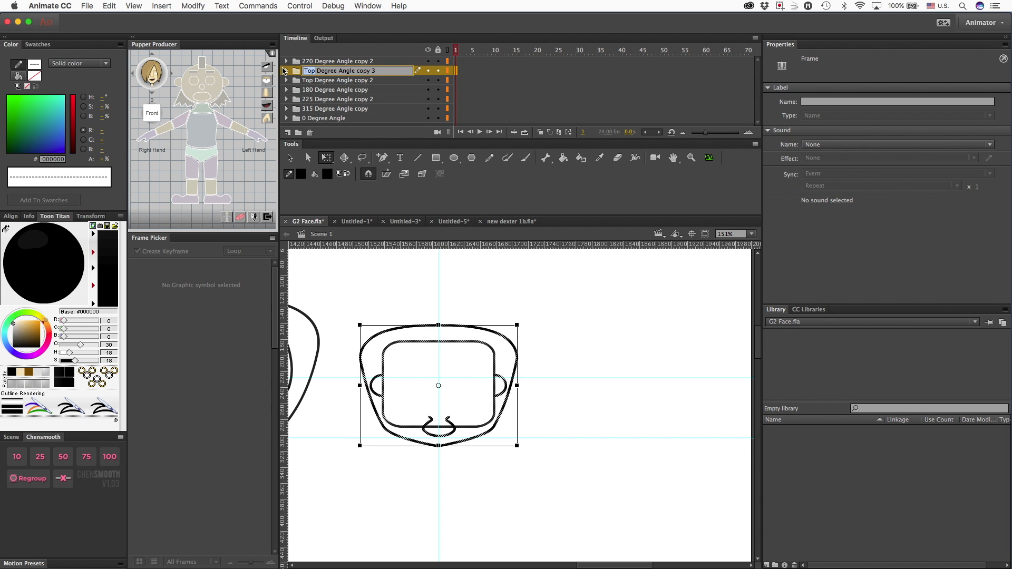
{"action": "type", "text": "Bottom"}
{"action": "key", "text": "Return"}
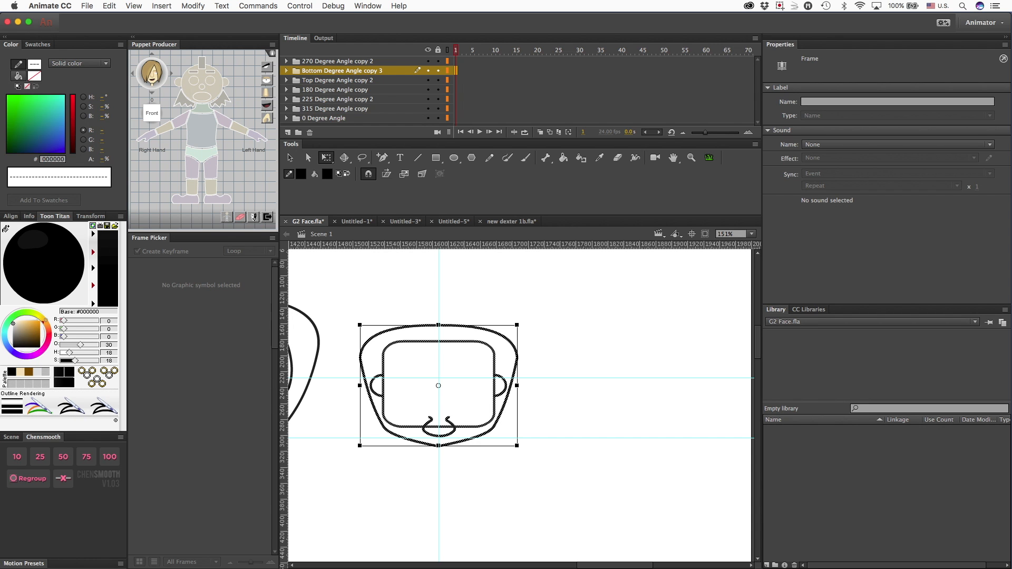
- Flip the duplicated head vertically so its nose points upward
{"action": "left_click", "coordinate": [194, 6]}
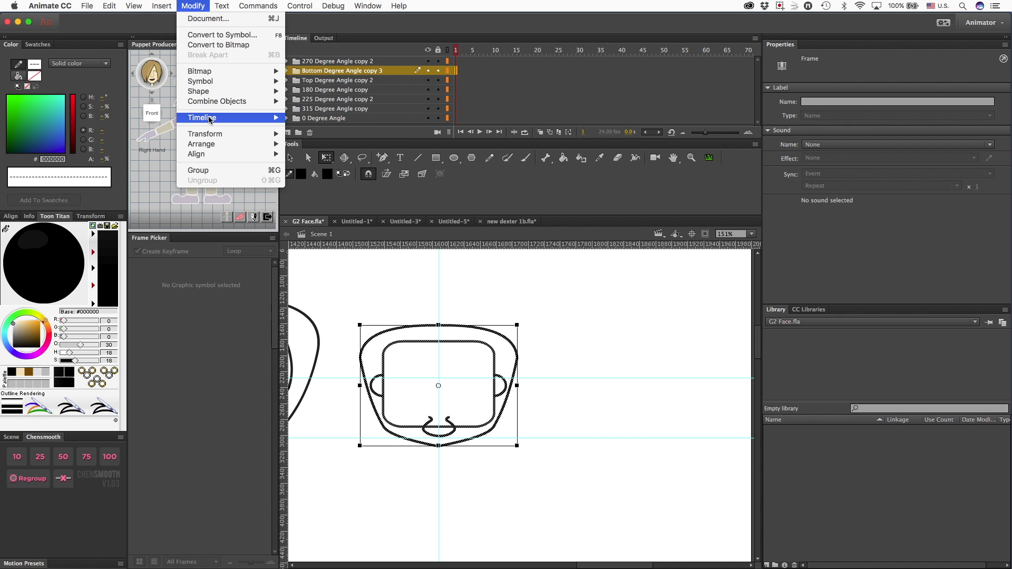
{"action": "mouse_move", "coordinate": [211, 135]}
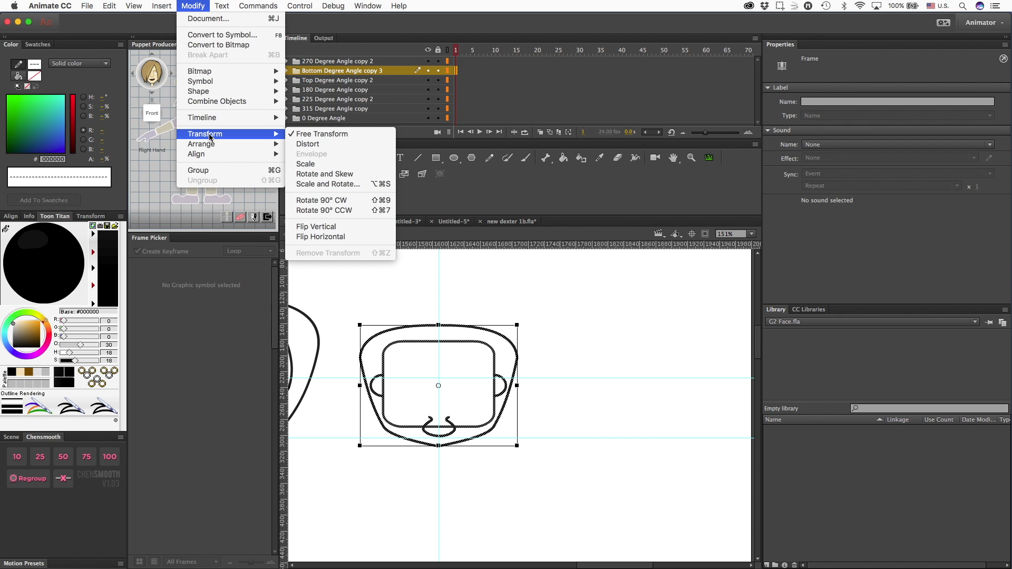
{"action": "left_click", "coordinate": [340, 230]}
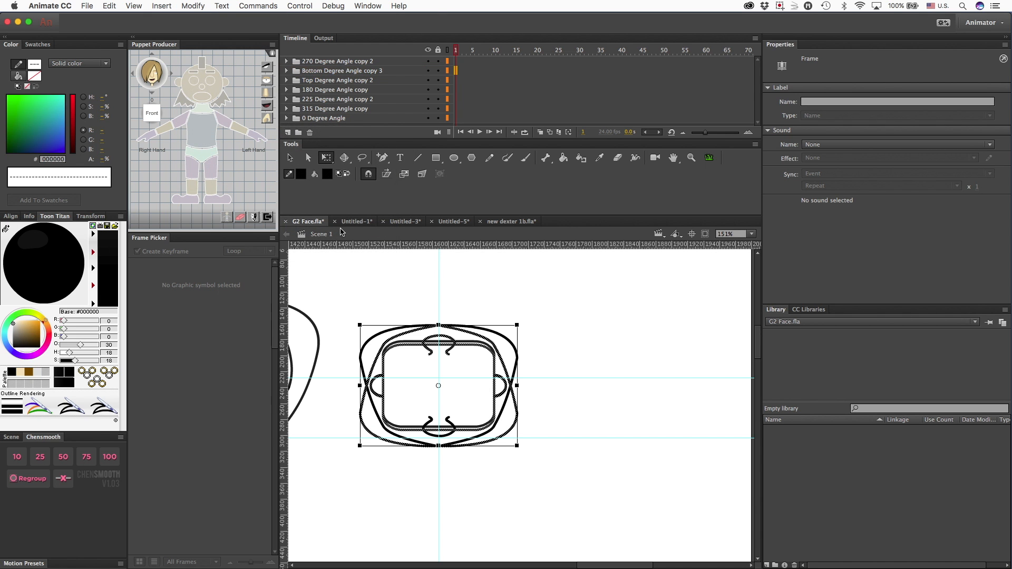
- Move the flipped head horizontally about 220 px to the right, clear of the top view
{"action": "key", "text": "shift+Right"}
{"action": "key", "text": "shift+Right"}
{"action": "key", "text": "shift+Right"}
{"action": "key", "text": "shift+Right"}
{"action": "key", "text": "shift+Right"}
{"action": "key", "text": "shift+Right"}
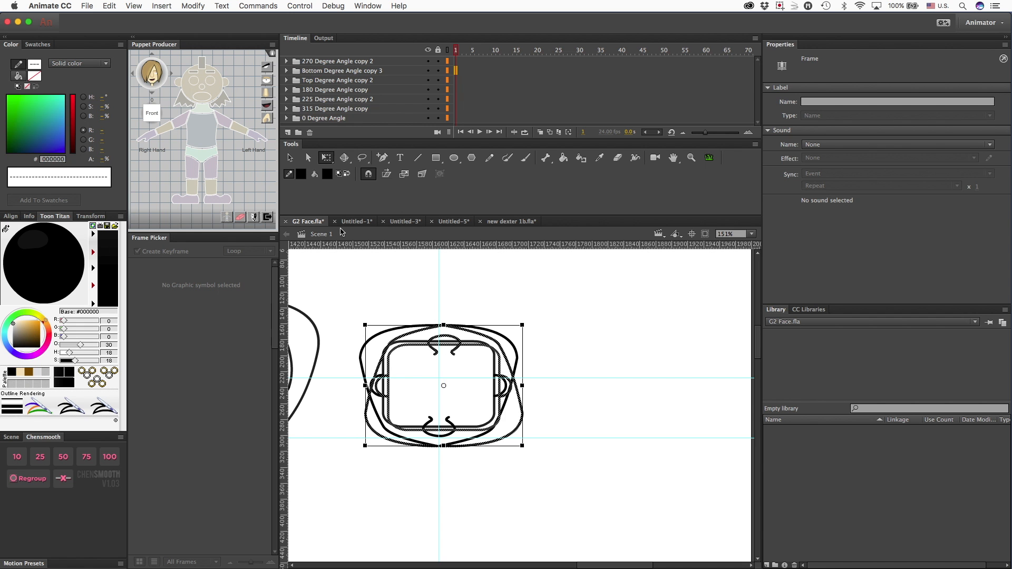
{"action": "key", "text": "shift+Right"}
{"action": "key", "text": "shift+Right"}
{"action": "key", "text": "shift+Right"}
{"action": "key", "text": "shift+Right"}
{"action": "key", "text": "shift+Right"}
{"action": "key", "text": "shift+Right"}
{"action": "key", "text": "shift+Right"}
{"action": "key", "text": "shift+Right"}
{"action": "key", "text": "shift+Right"}
{"action": "key", "text": "shift+Right"}
{"action": "key", "text": "shift+Right"}
{"action": "key", "text": "shift+Right"}
{"action": "key", "text": "shift+Right"}
{"action": "key", "text": "shift+Right"}
{"action": "key", "text": "shift+Right"}
{"action": "key", "text": "shift+Right"}
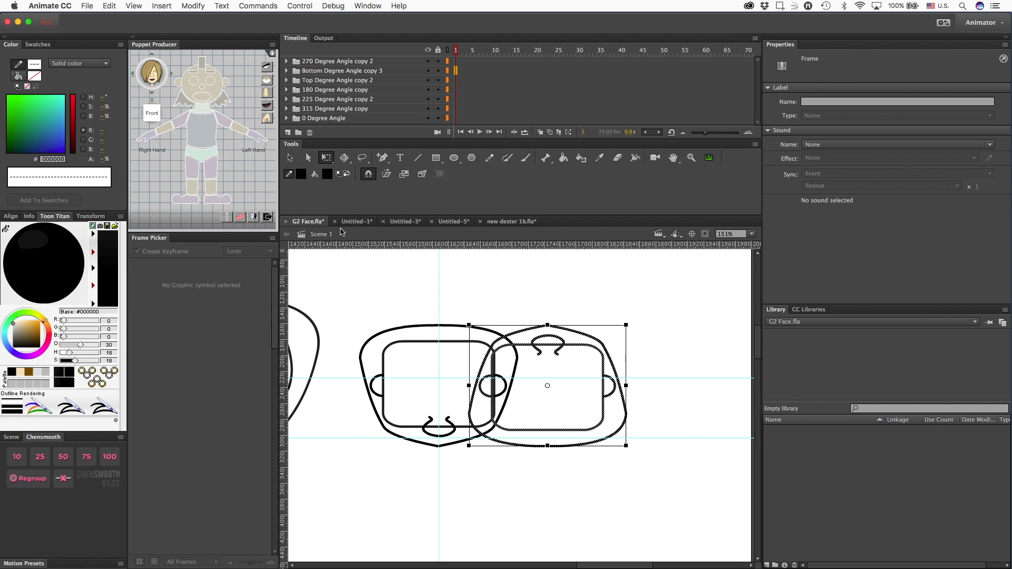
{"action": "left_click", "coordinate": [474, 287]}
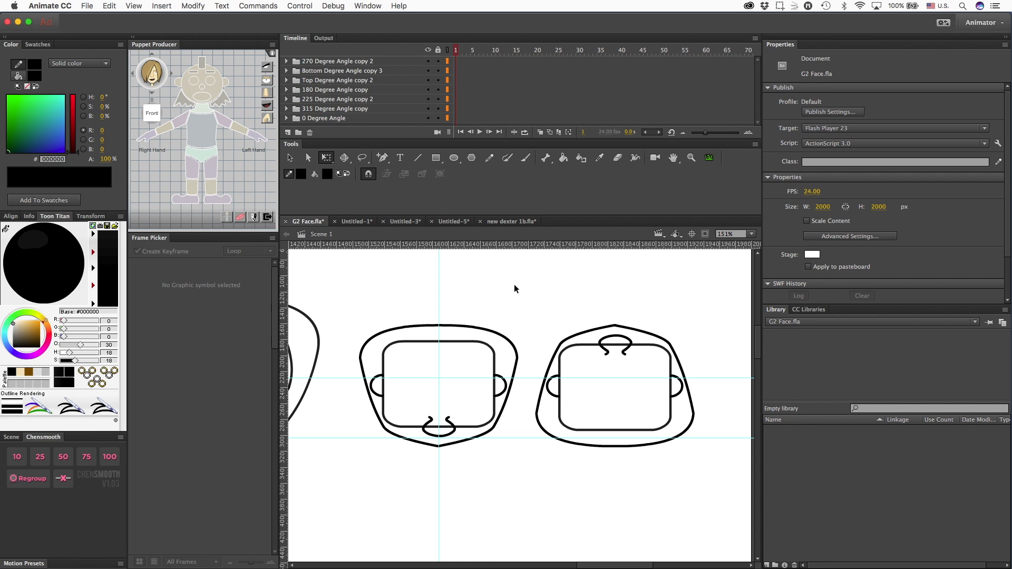
- Move Face copy 6 to the front of the Bottom Degree Angle copy 3 folder, with Nose copy 6 directly beneath it
{"action": "left_click", "coordinate": [286, 72]}
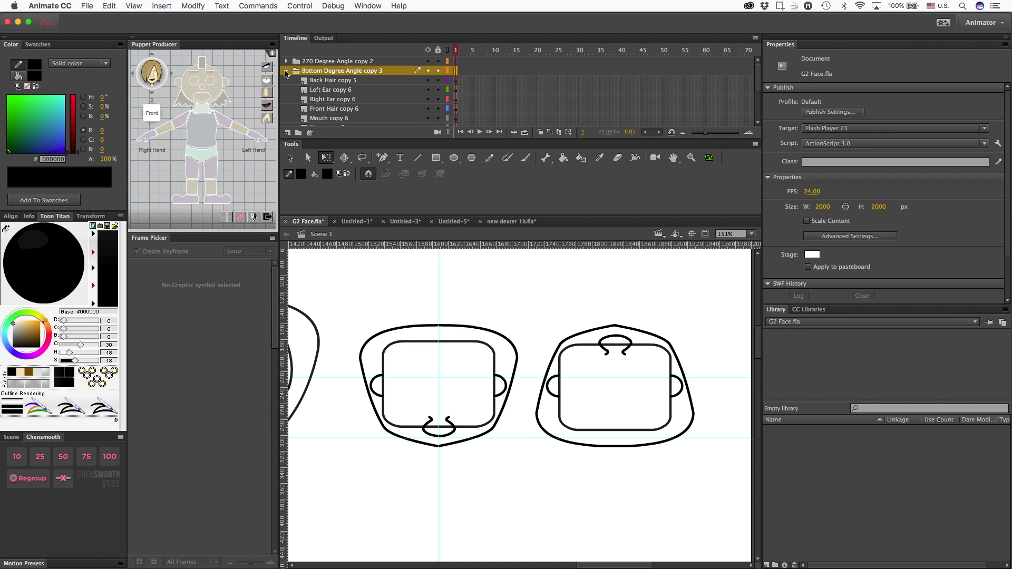
{"action": "scroll", "coordinate": [347, 129], "scroll_direction": "down", "scroll_amount": 3}
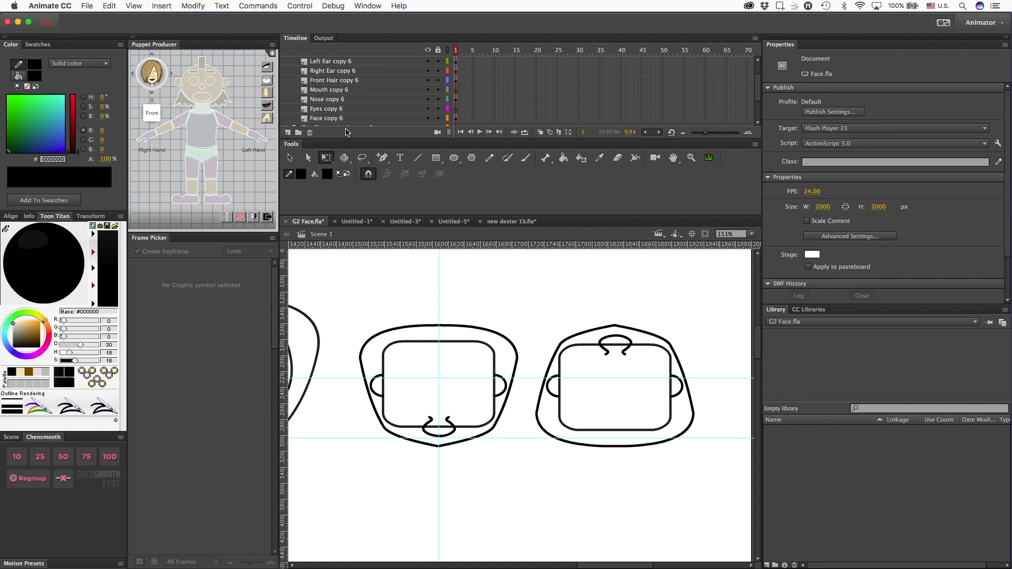
{"action": "left_click_drag", "start_coordinate": [329, 121], "coordinate": [331, 82]}
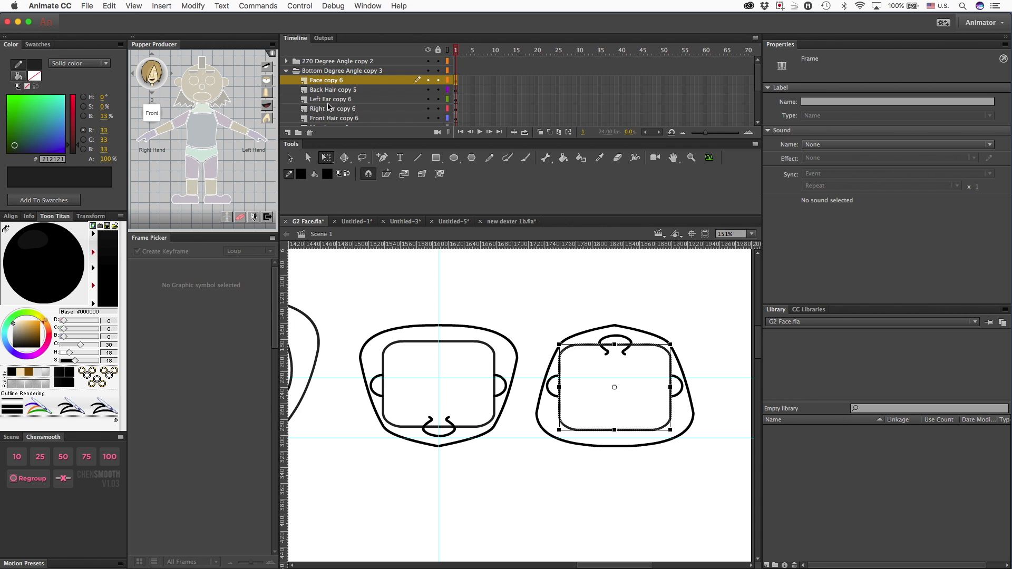
{"action": "scroll", "coordinate": [330, 113], "scroll_direction": "down", "scroll_amount": 2}
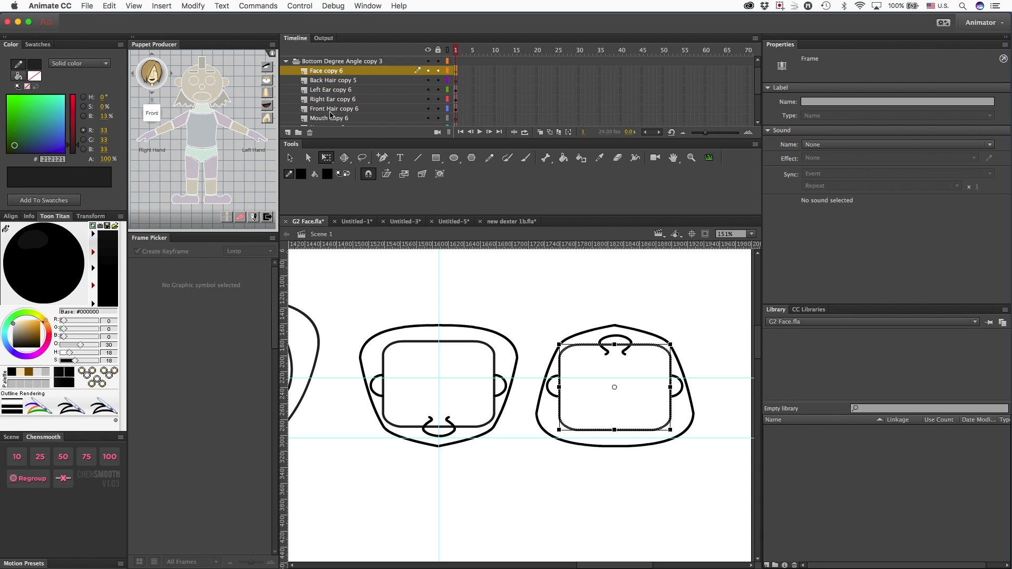
{"action": "left_click_drag", "start_coordinate": [332, 120], "coordinate": [337, 67]}
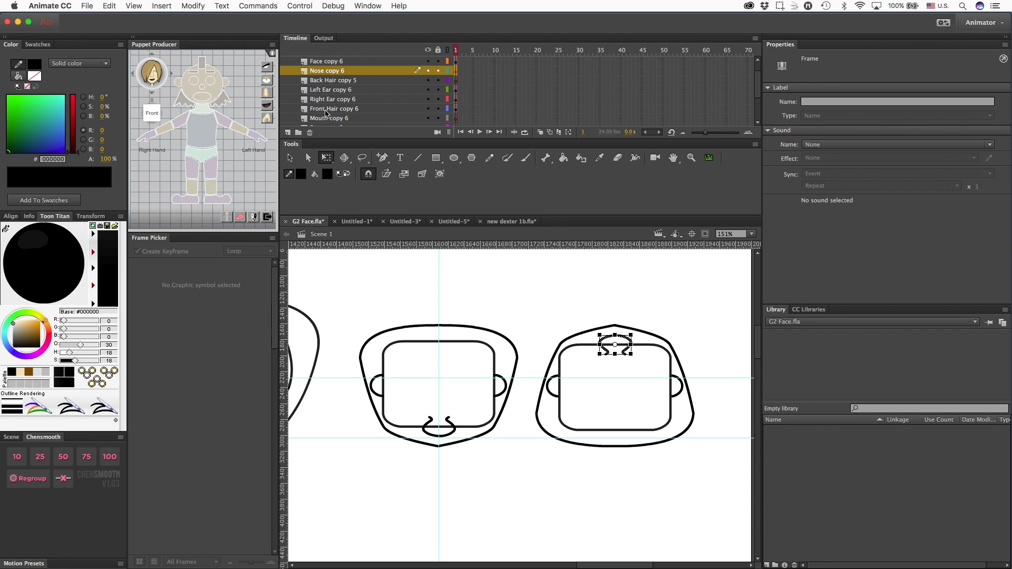
{"action": "left_click", "coordinate": [556, 294]}
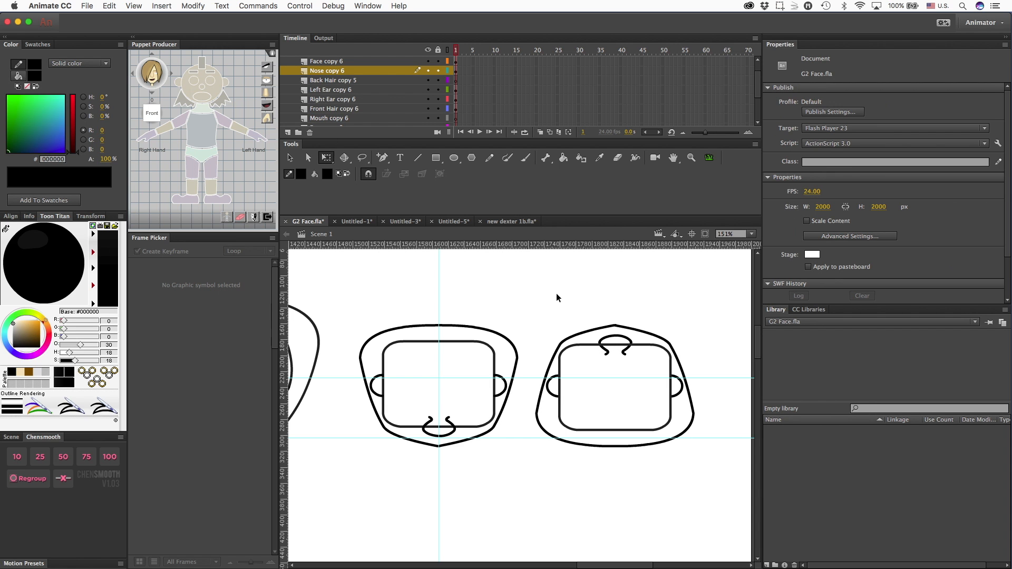